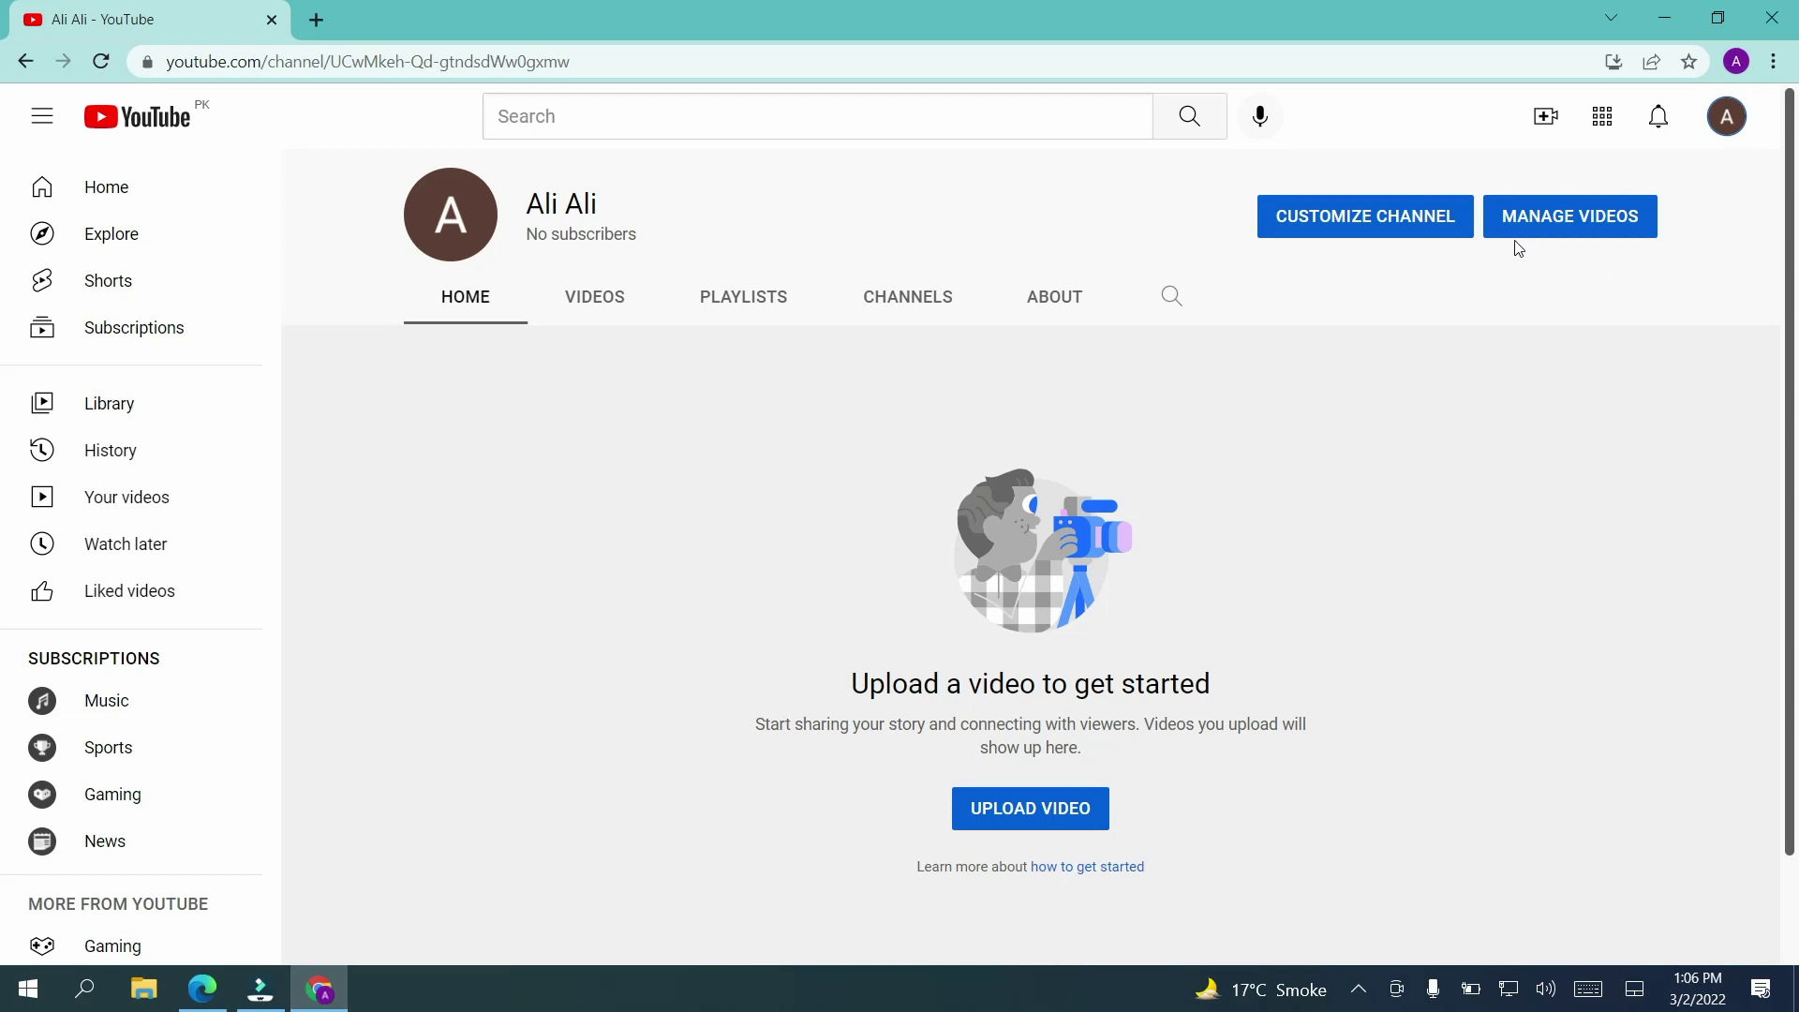
- Open the channel's video management page in YouTube Studio and dismiss the welcome and dark theme notices
left_click(1566, 225)
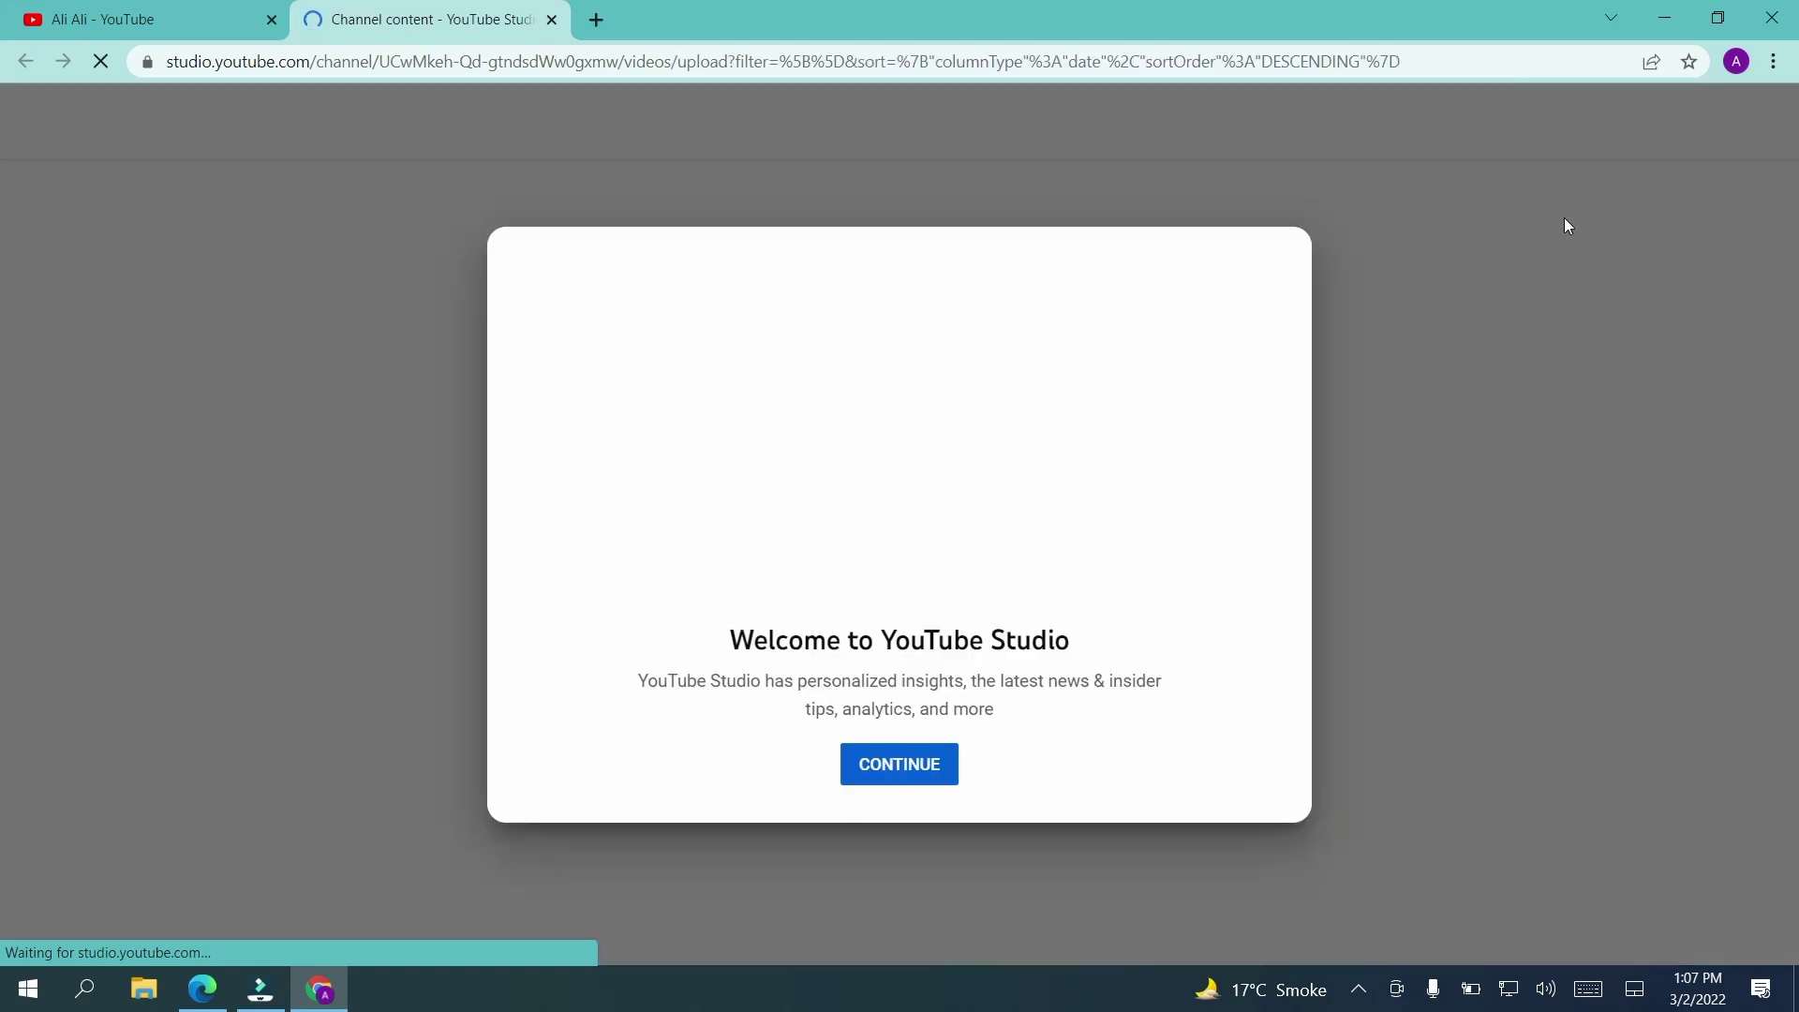
left_click(918, 766)
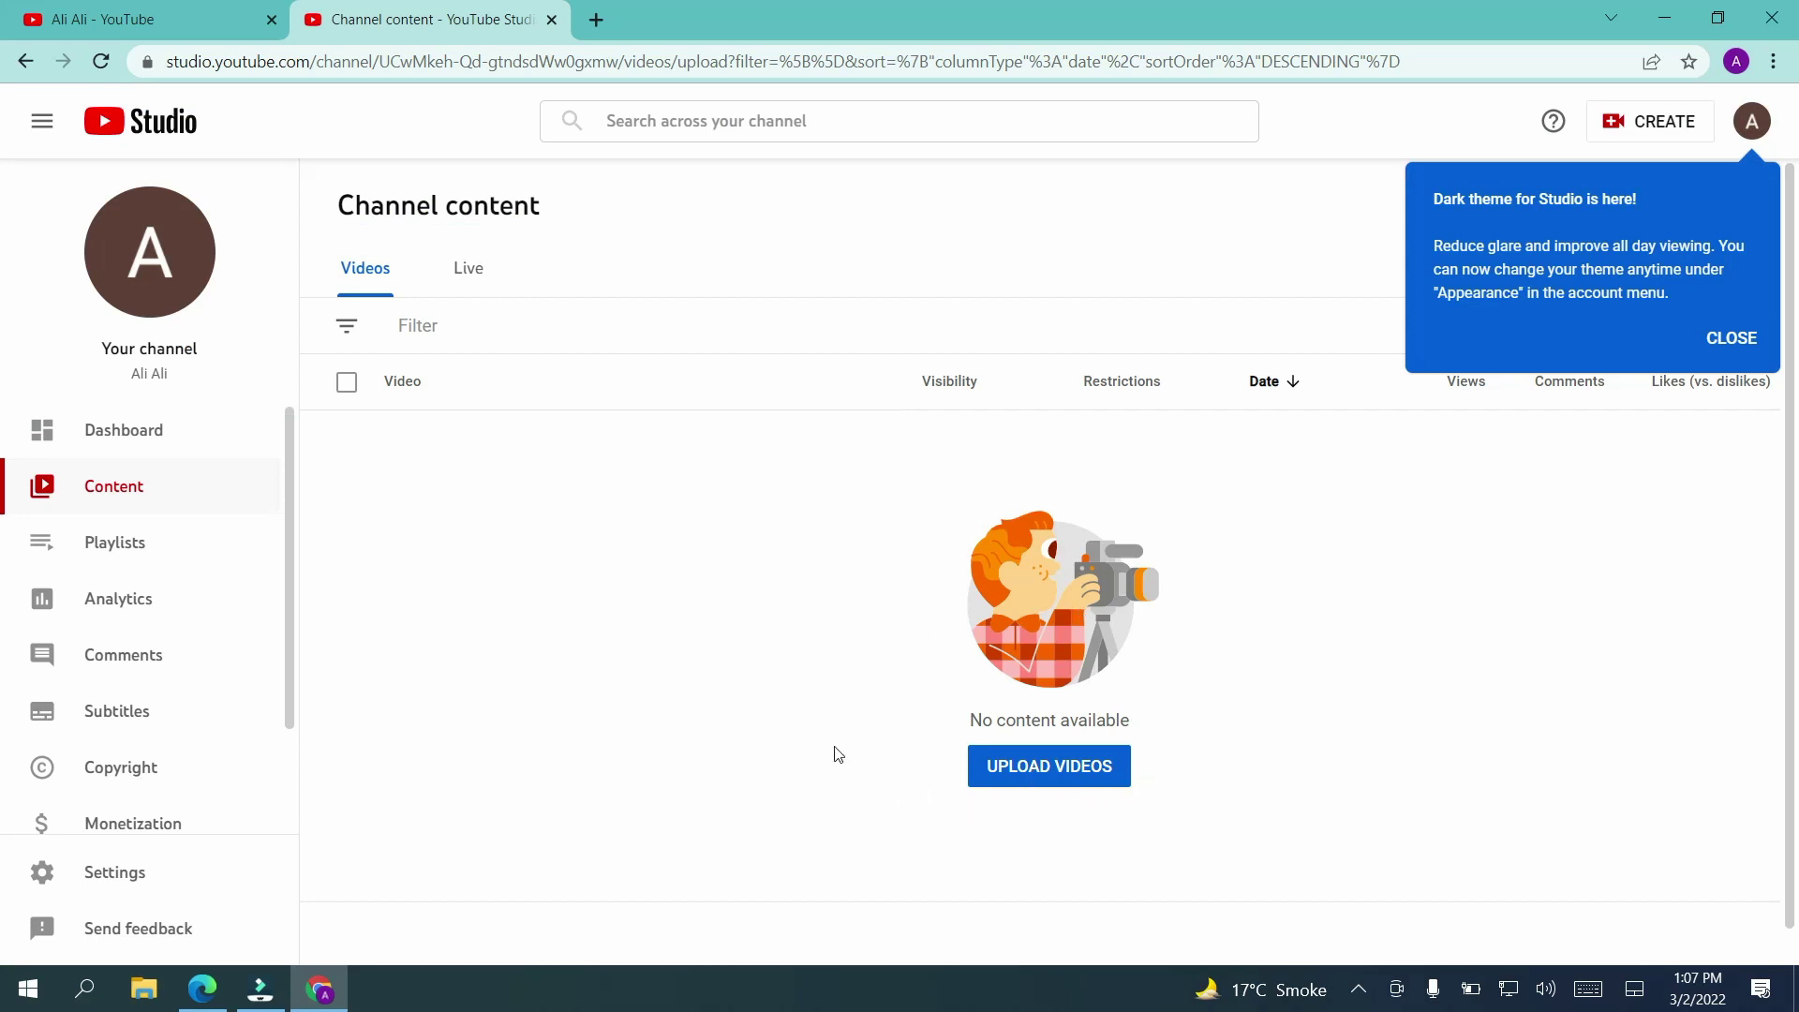
left_click(1731, 338)
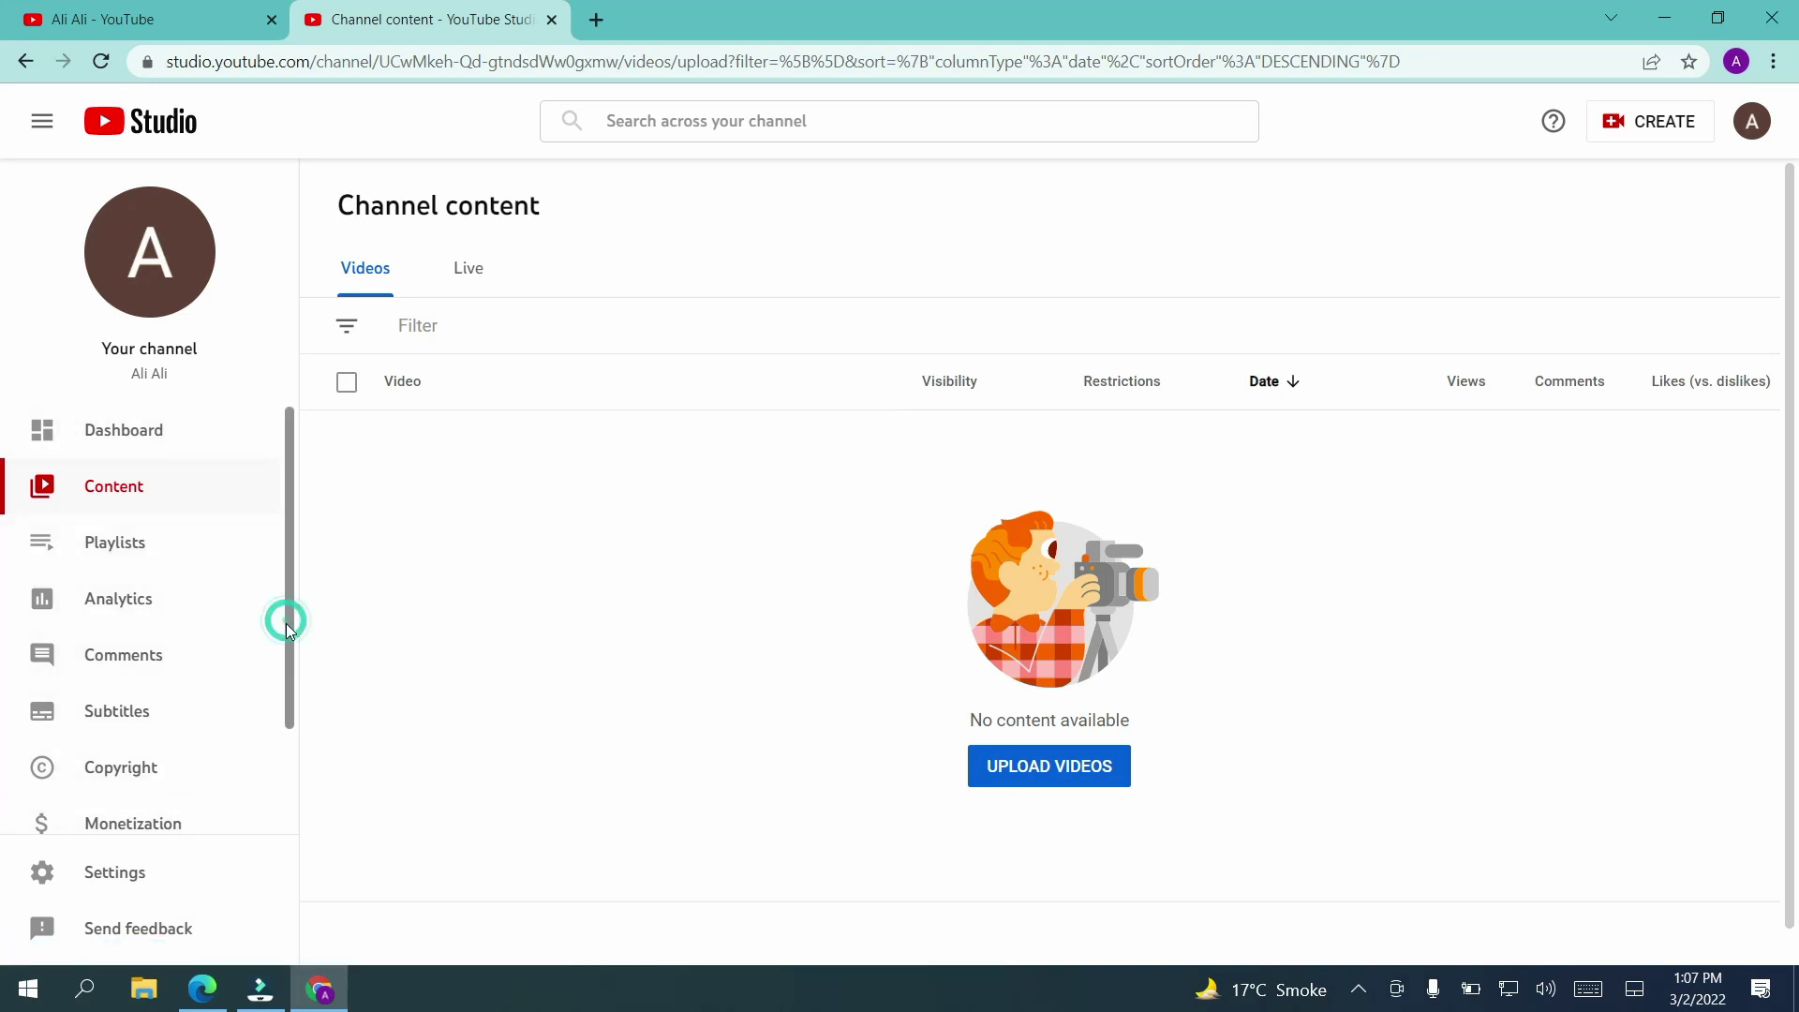
- Open the Studio Audio library and close the channel customization tip
left_click_drag(285, 621, 294, 739)
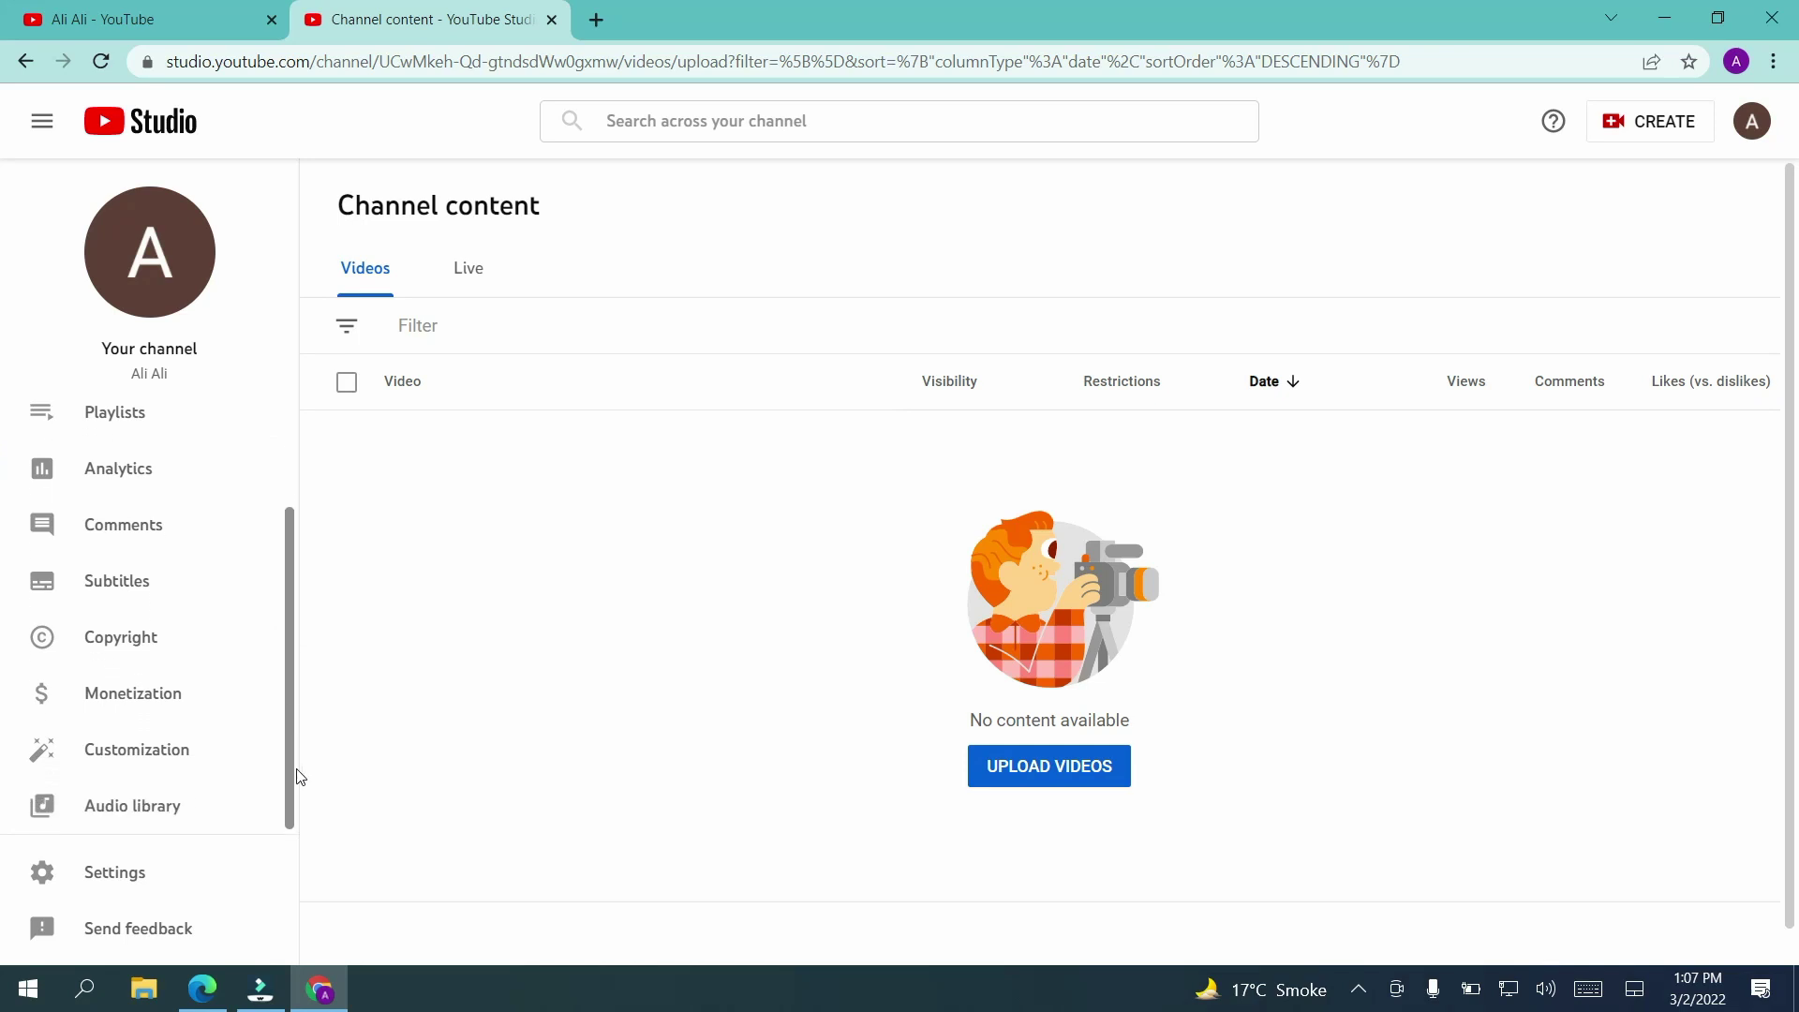
left_click(113, 817)
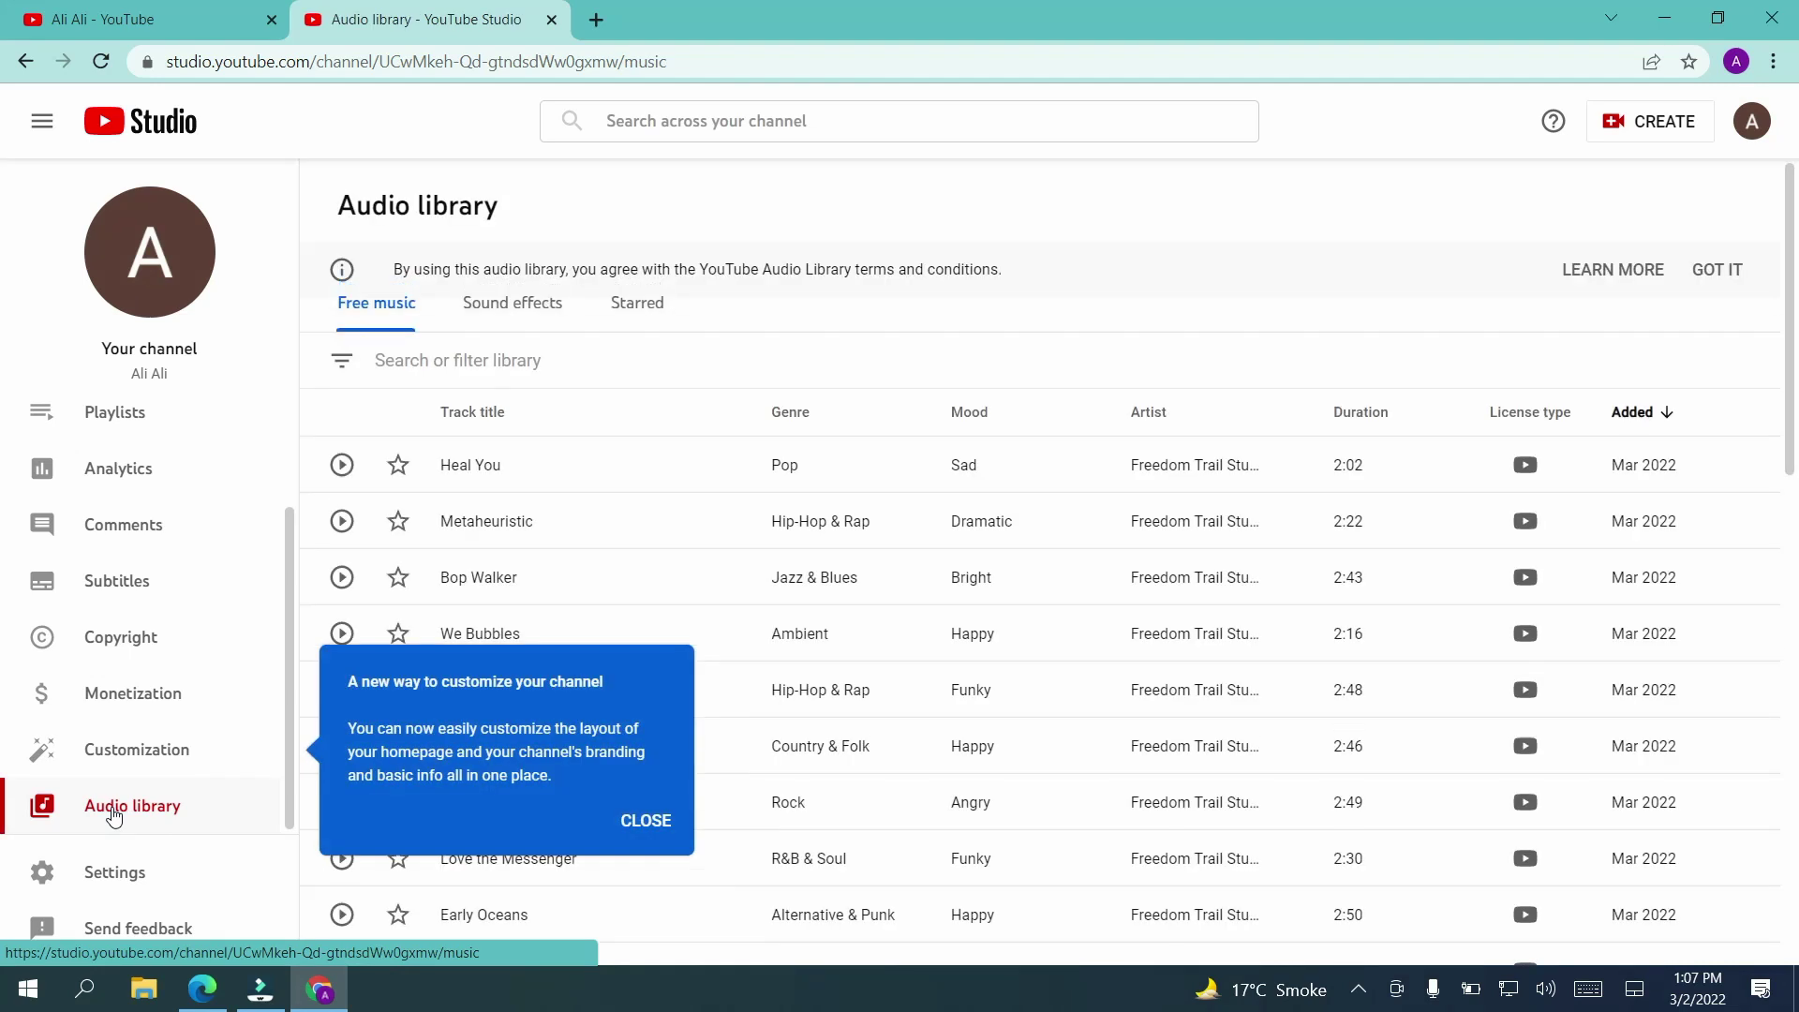
left_click(645, 823)
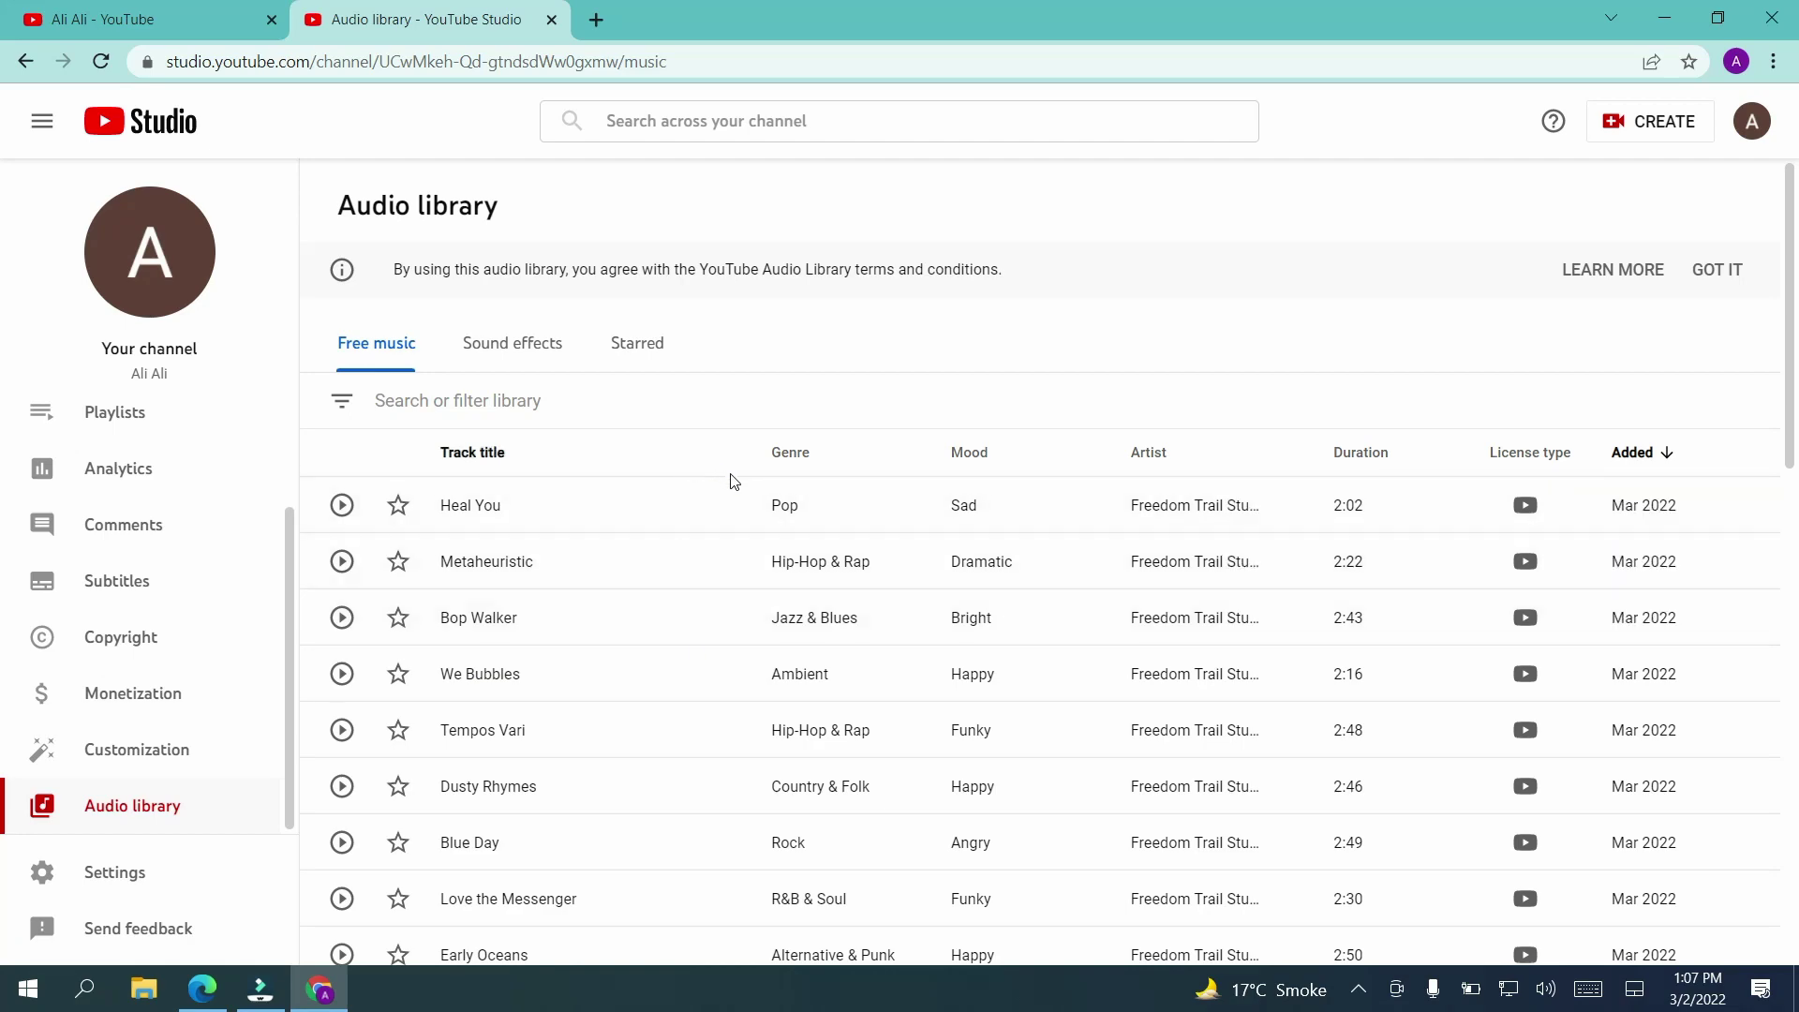
- Look through the Audio library's free music tracks and its sound effects list
scroll(735, 481, "down", 1)
scroll(735, 481, "down", 10)
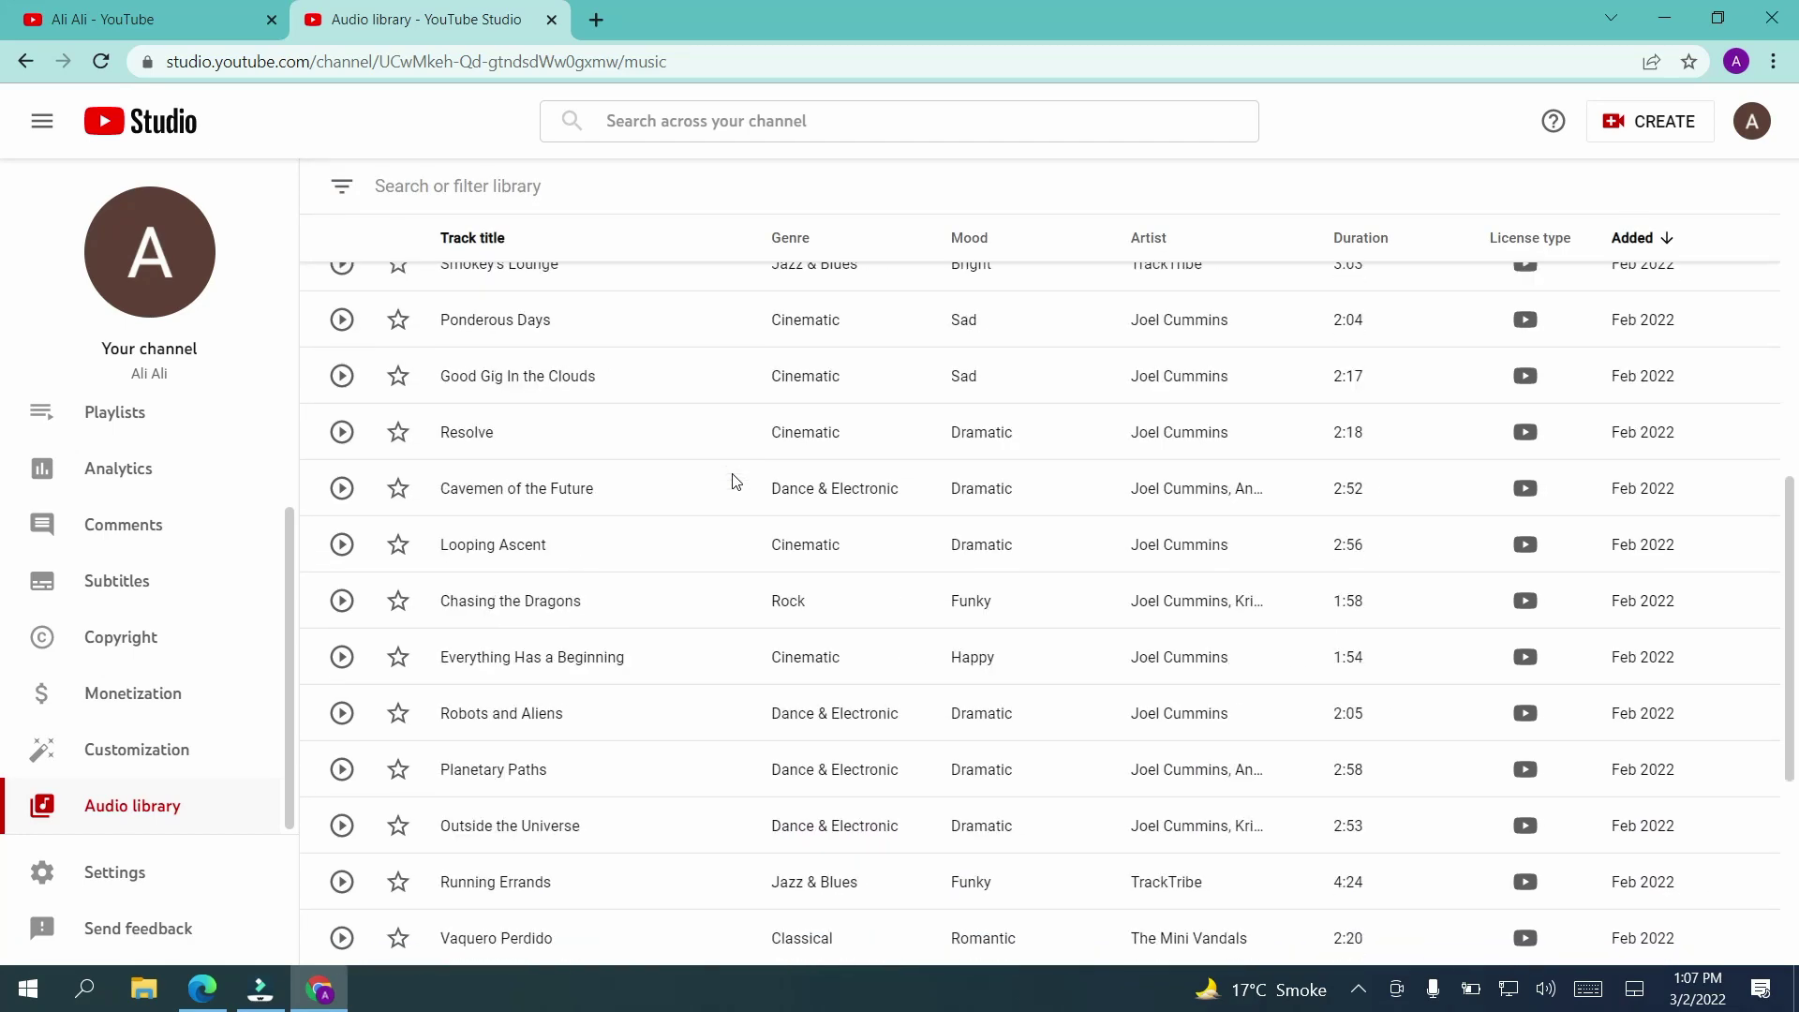
scroll(736, 481, "down", 2)
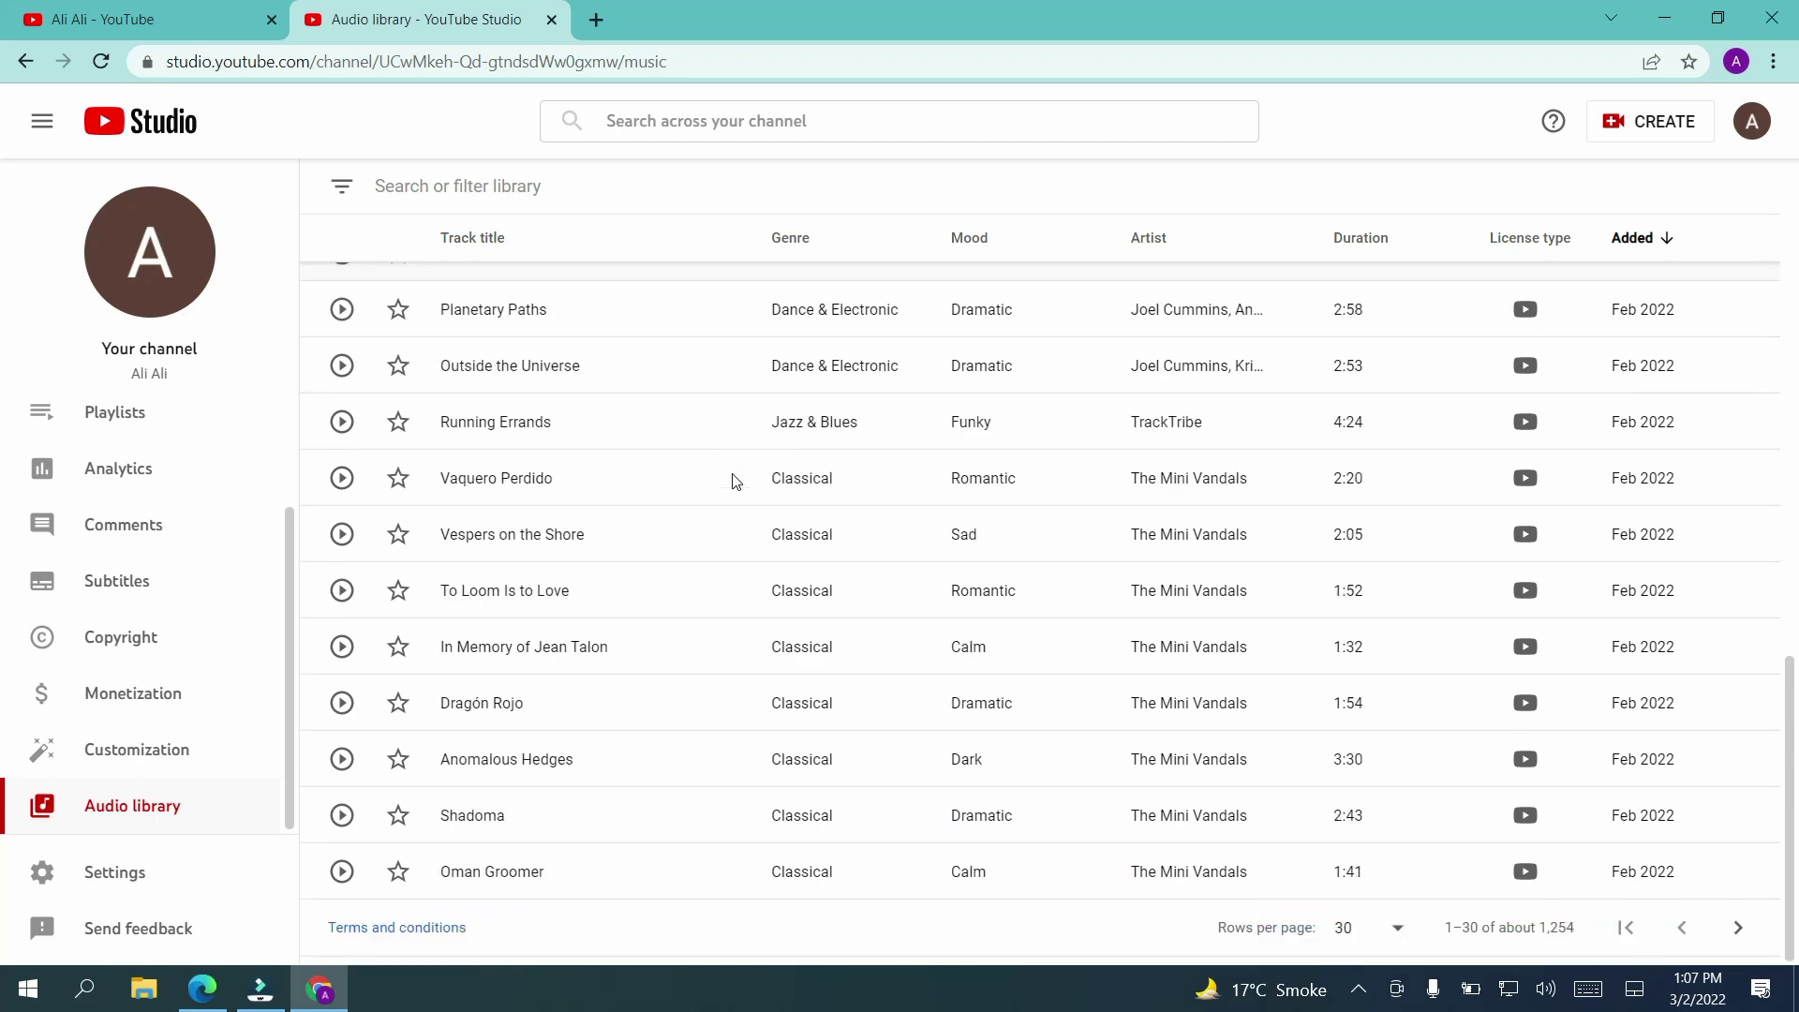
scroll(735, 481, "up", 13)
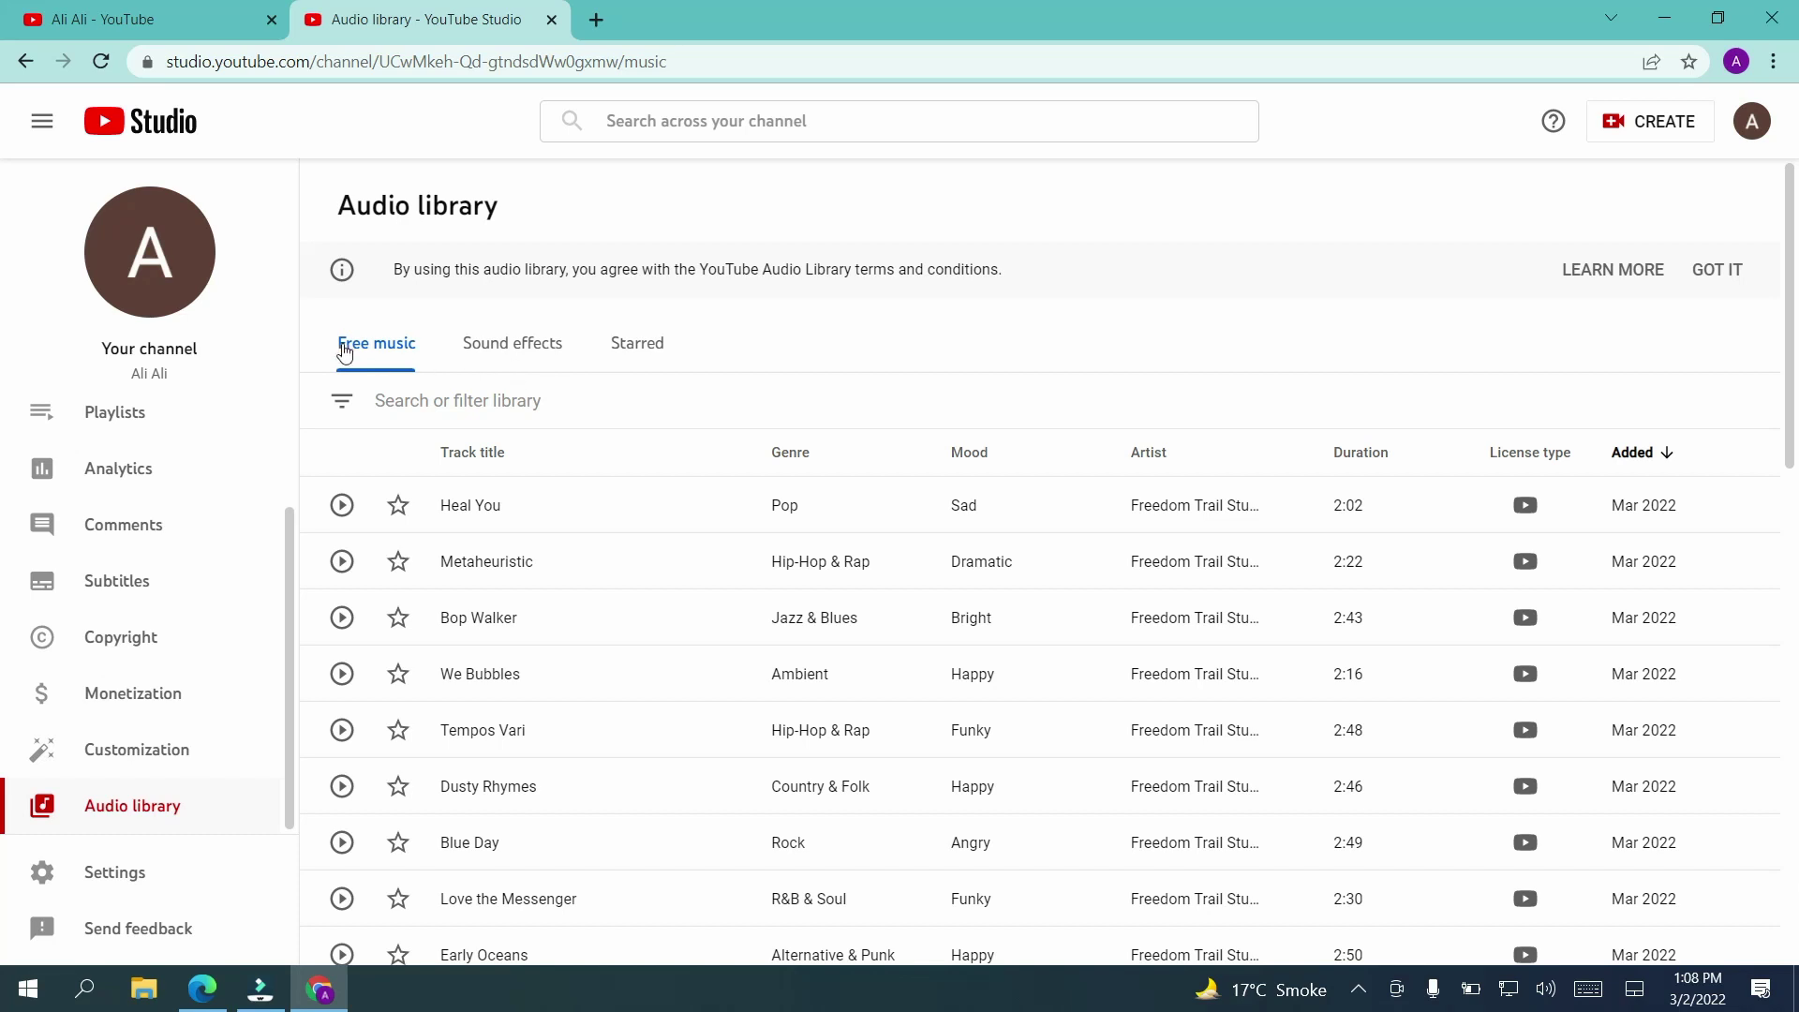
left_click(509, 348)
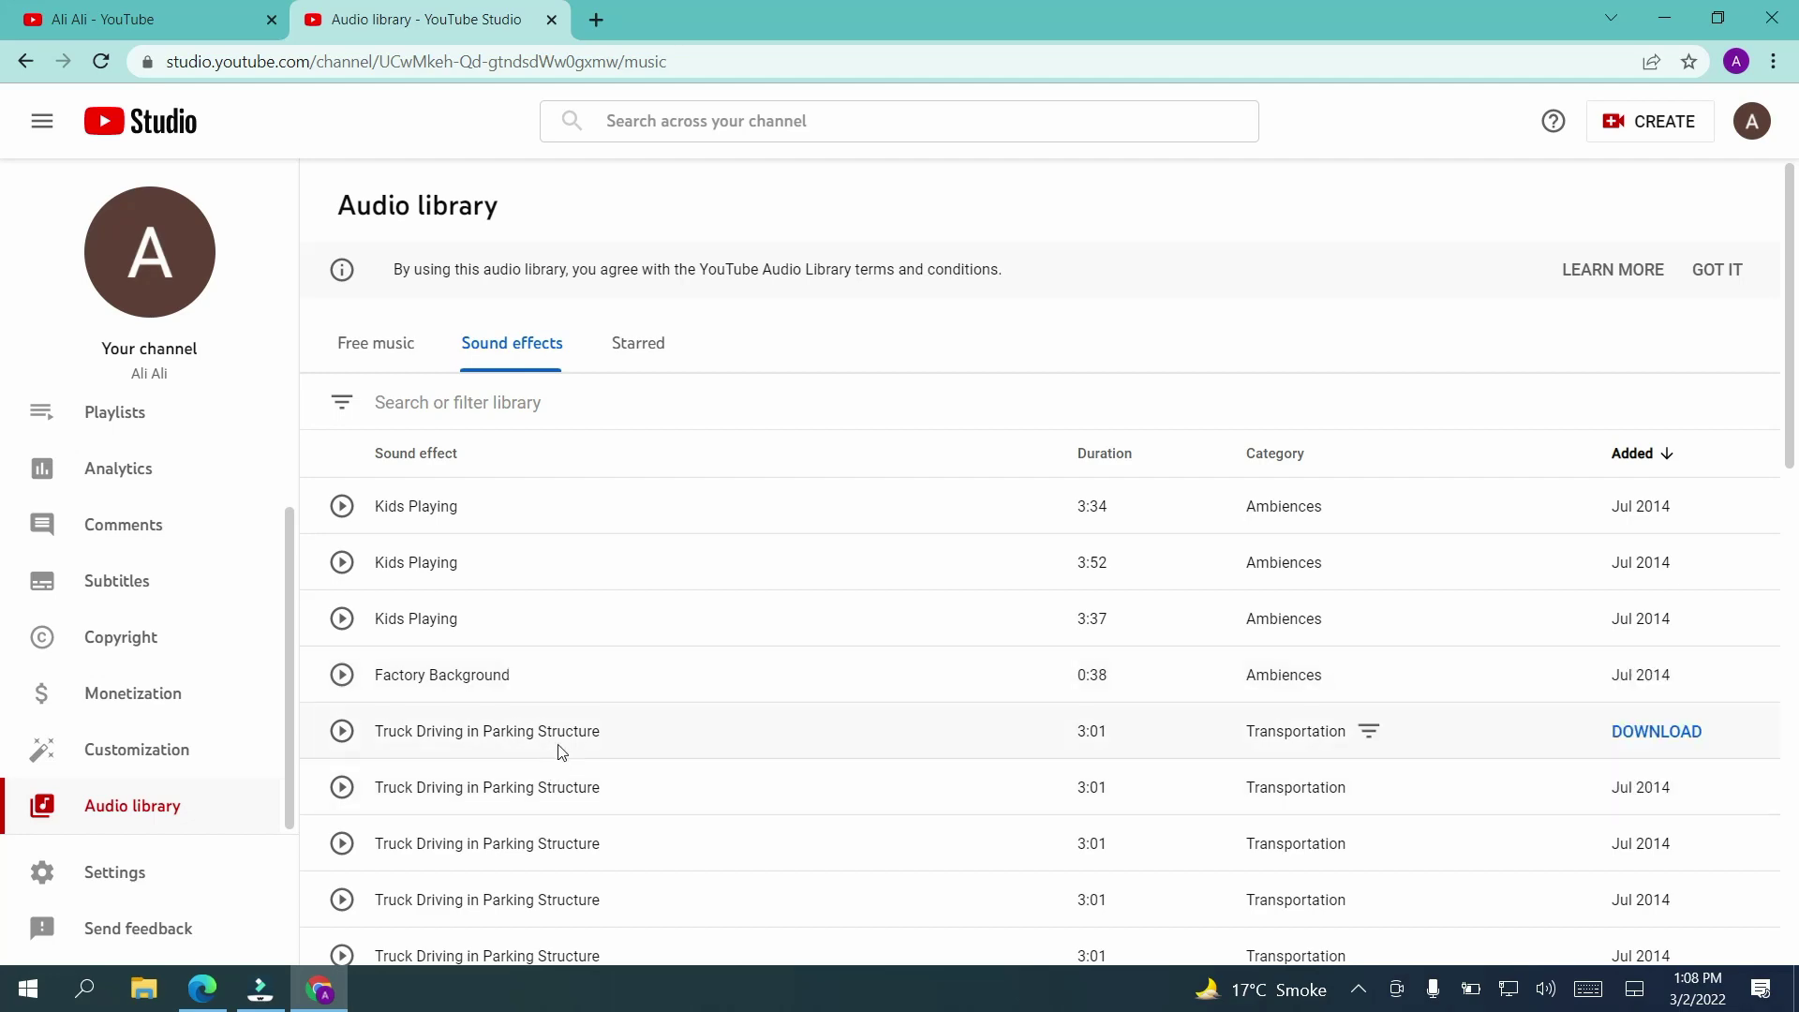
scroll(567, 839, "down", 5)
scroll(567, 839, "down", 5)
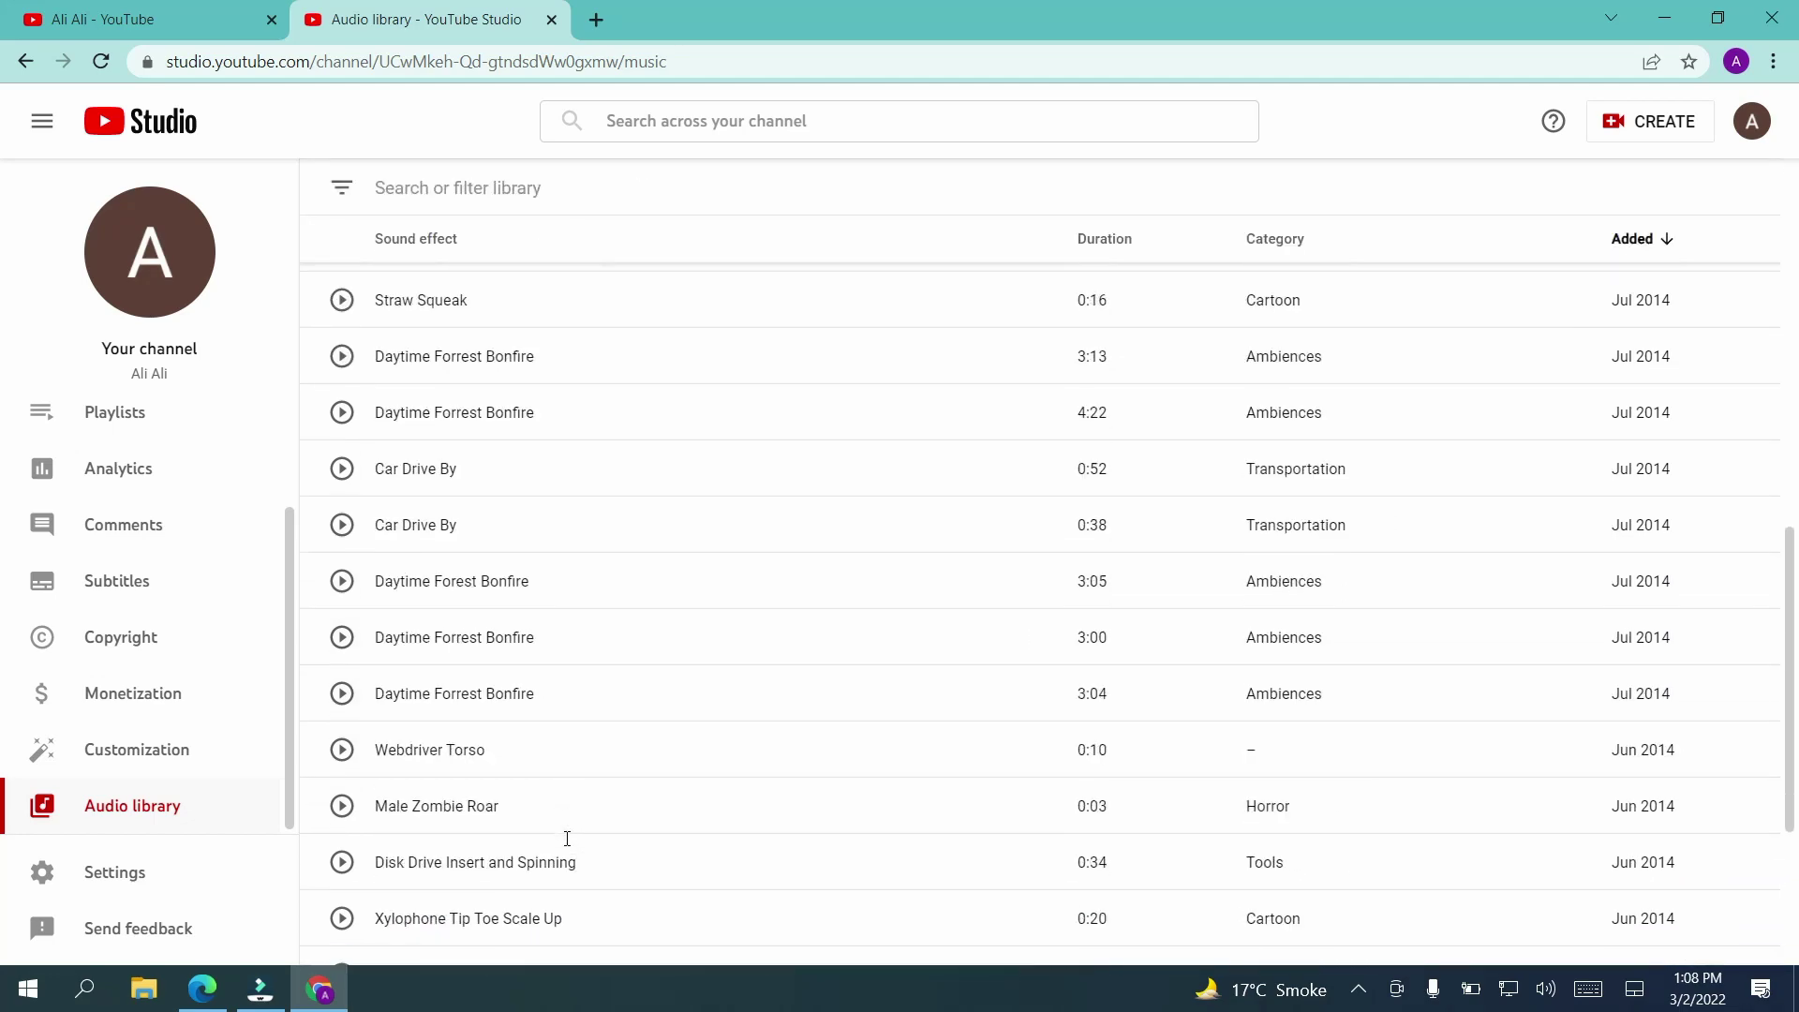
scroll(567, 838, "down", 3)
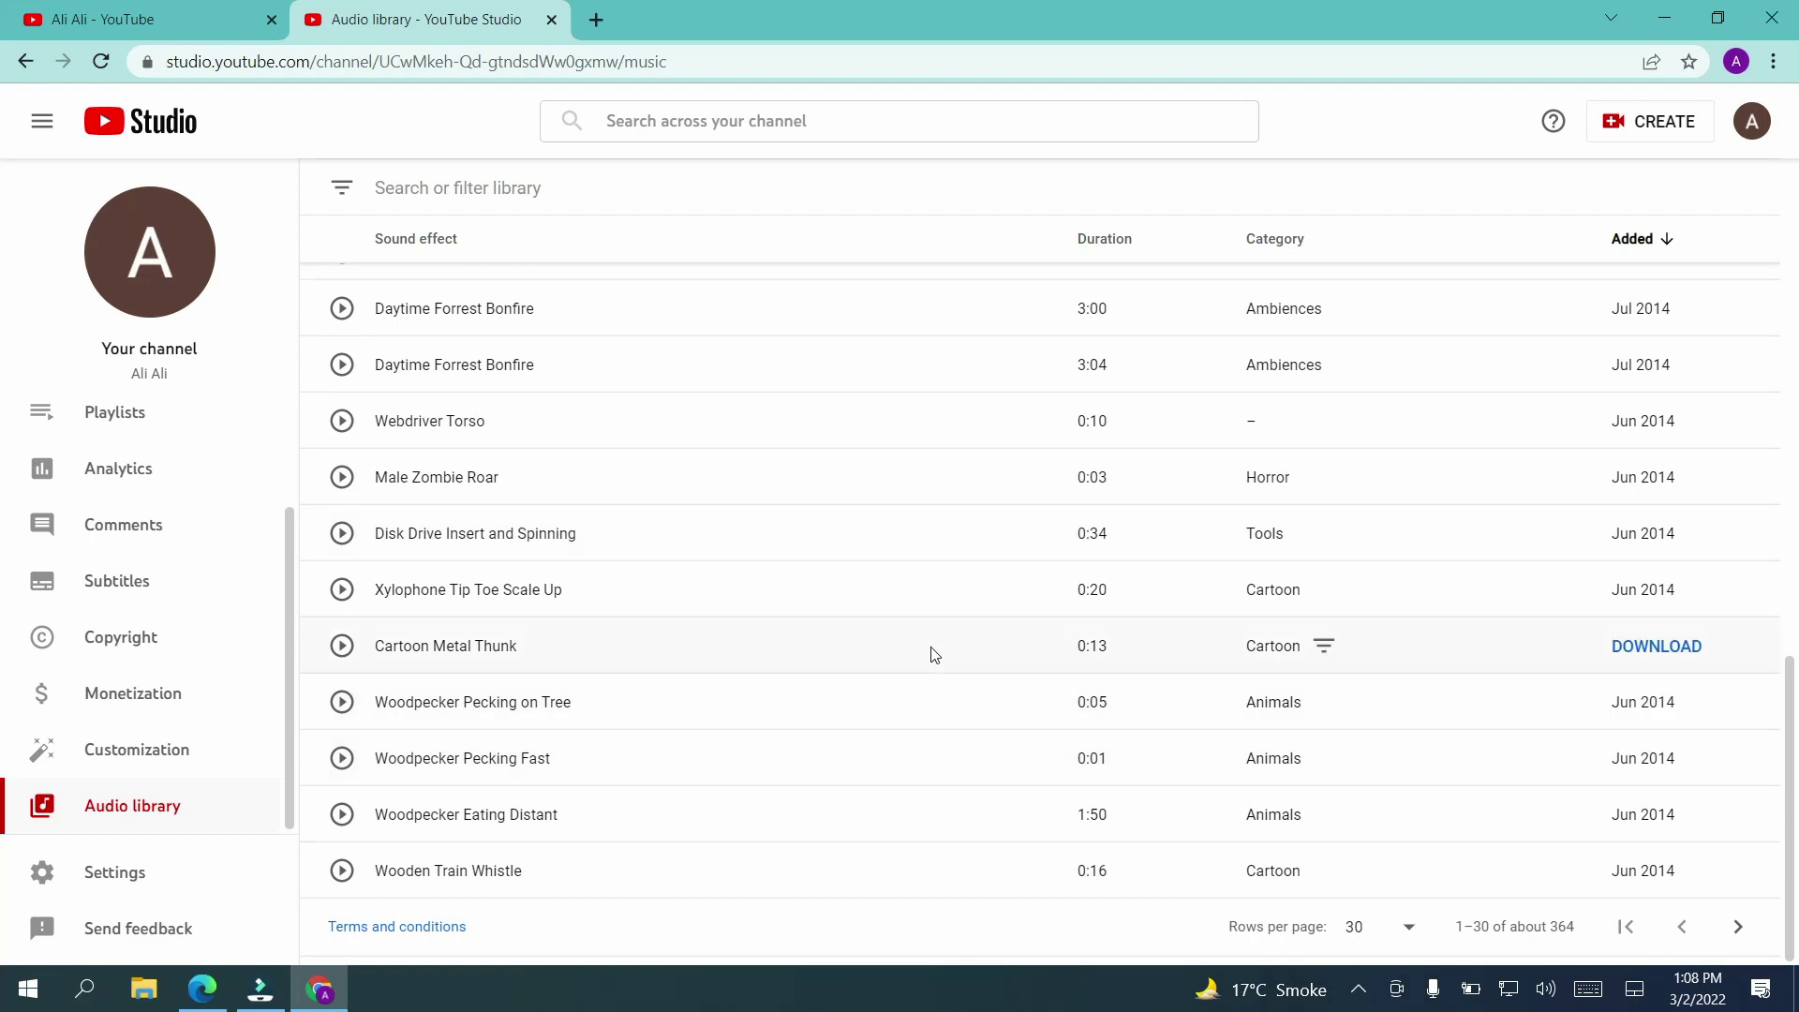
scroll(934, 653, "up", 15)
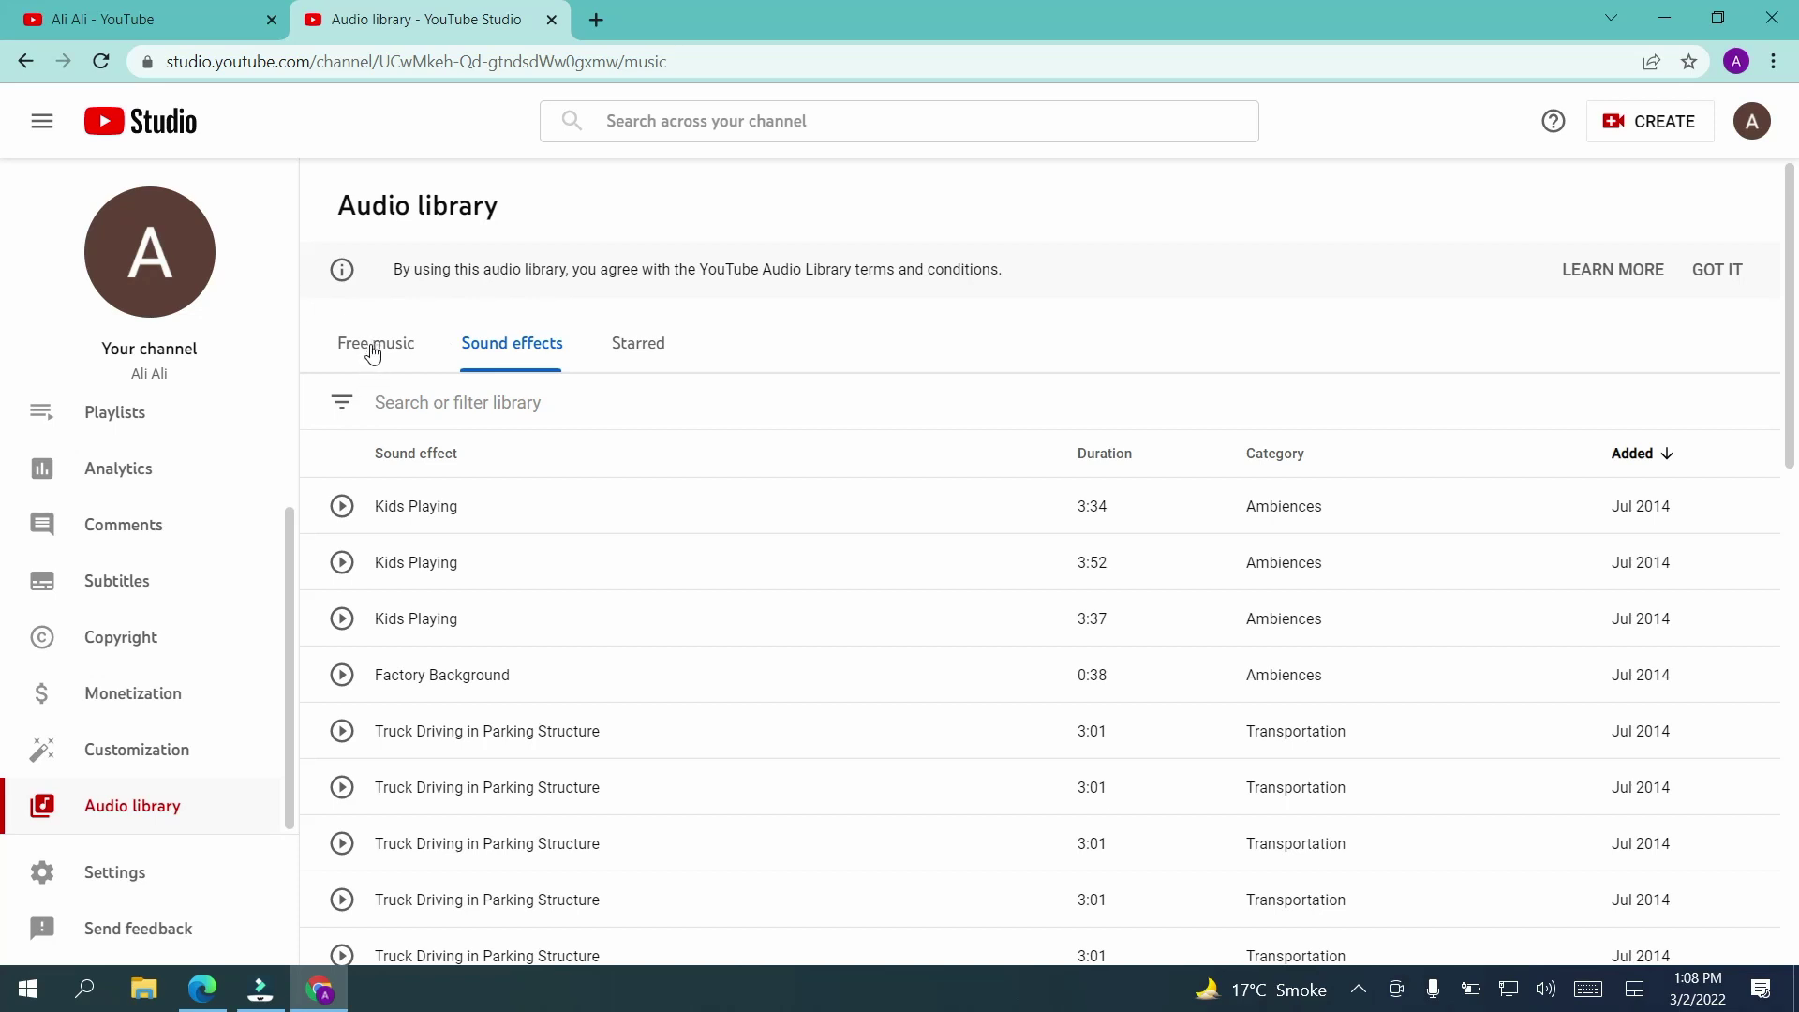
- Examine the filter options for sound effects, including the available categories, without applying any
left_click(342, 405)
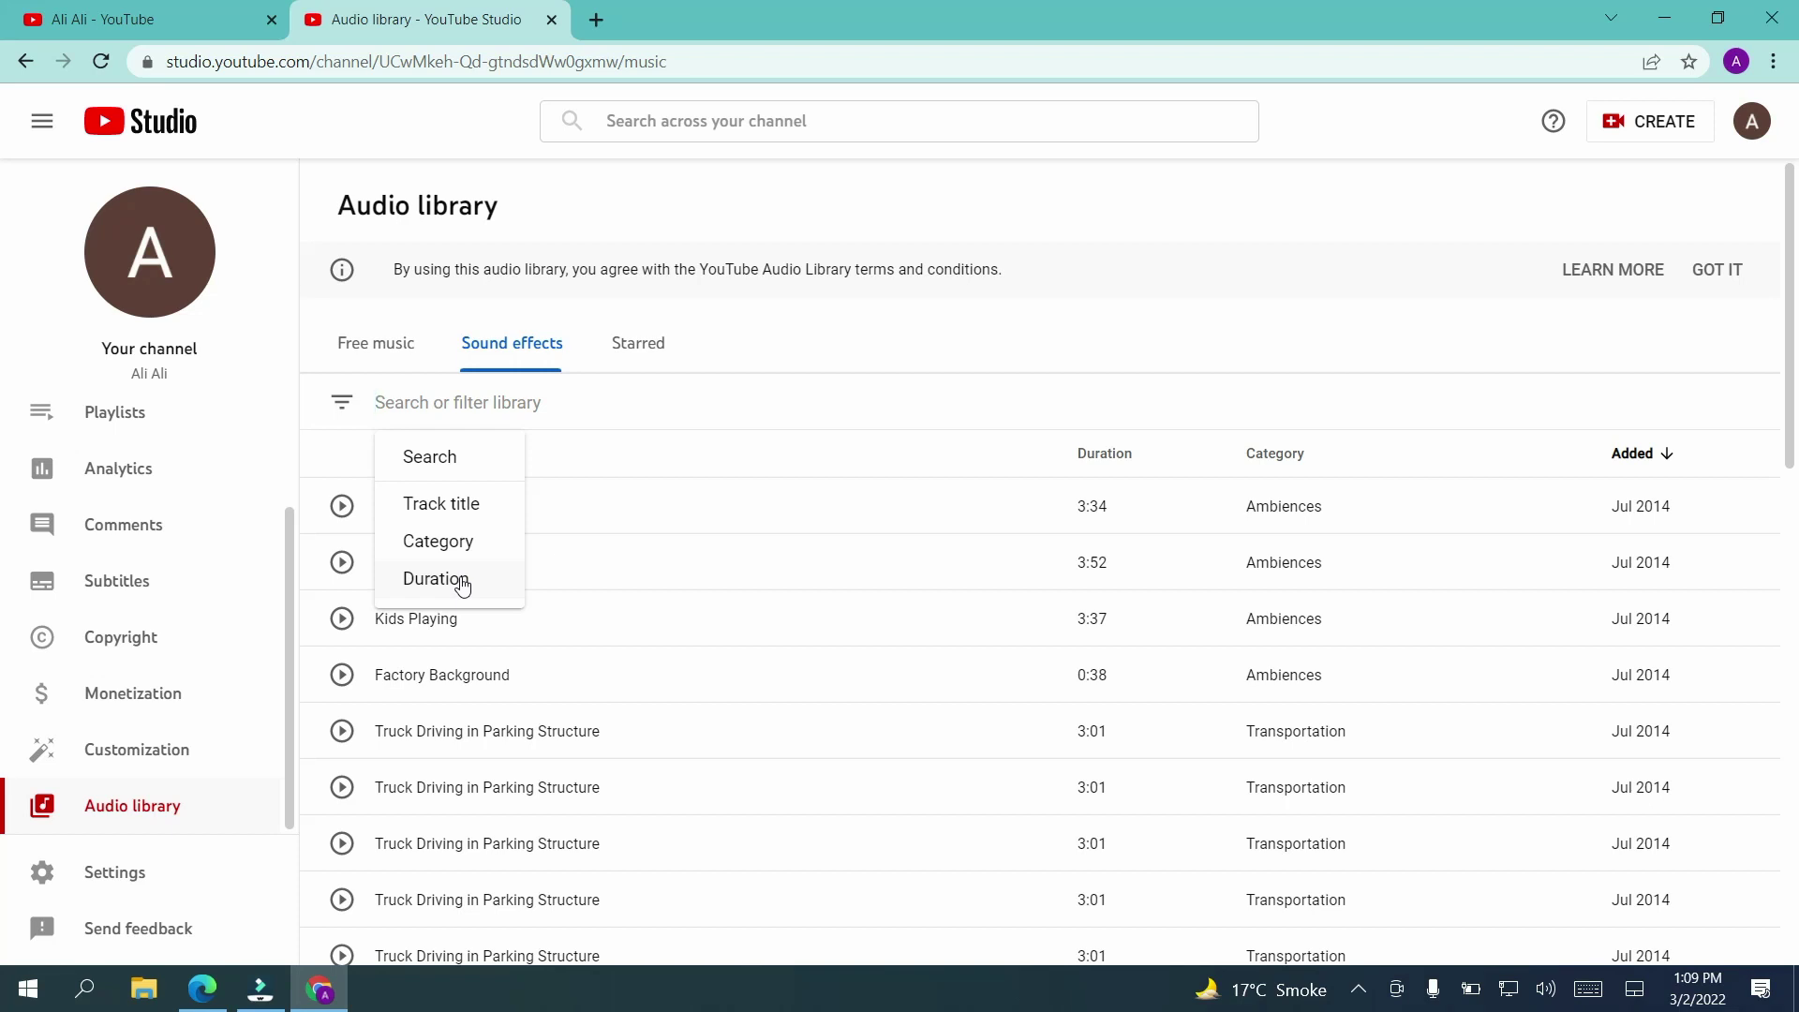
left_click(458, 539)
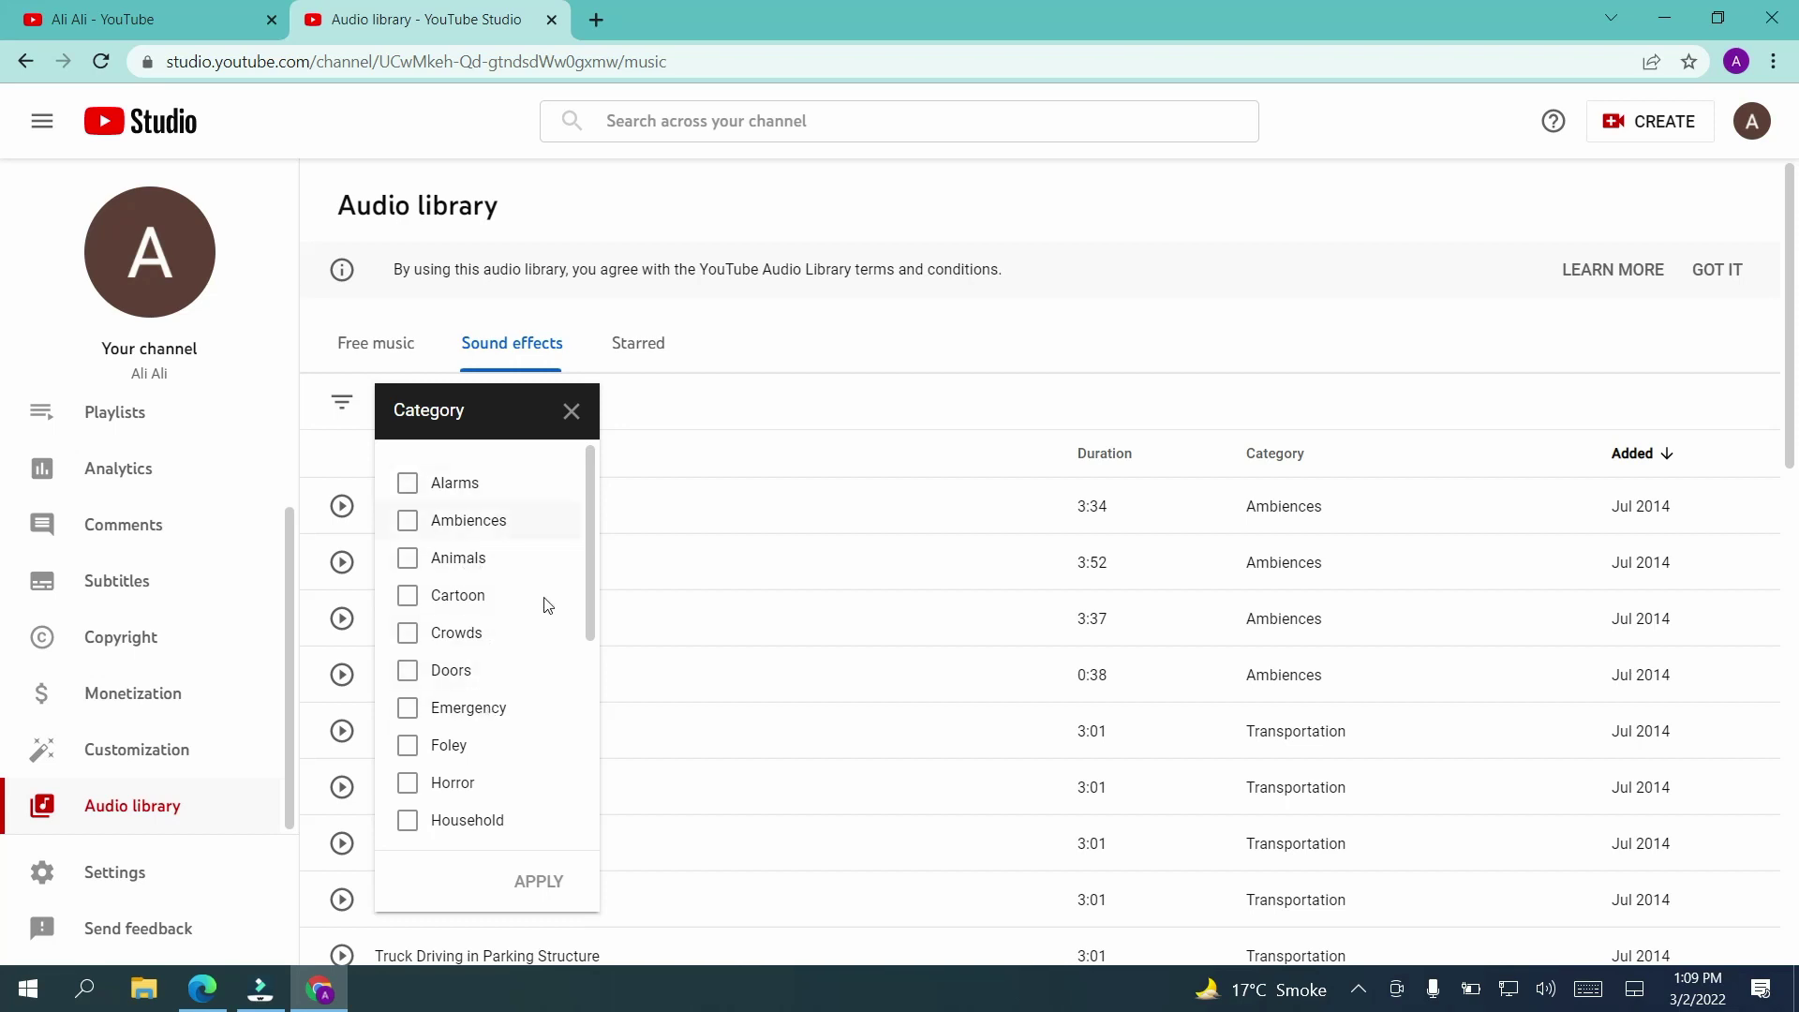
left_click(572, 413)
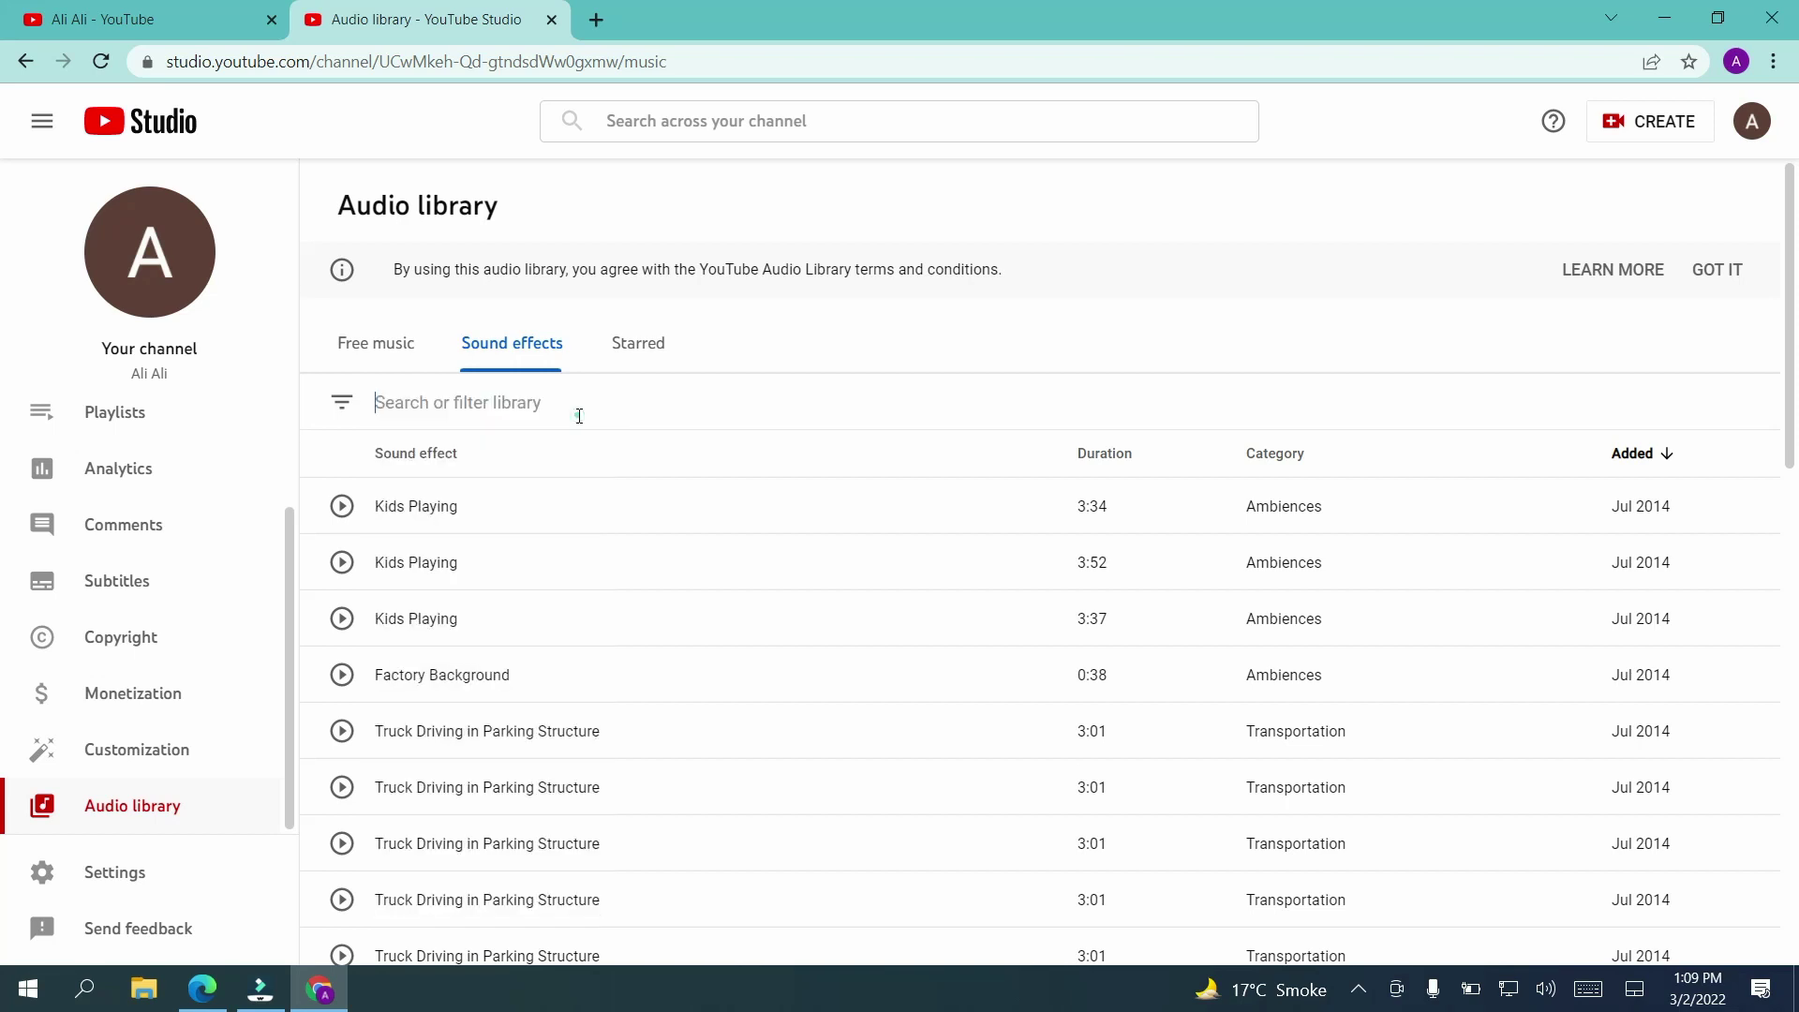
left_click(344, 405)
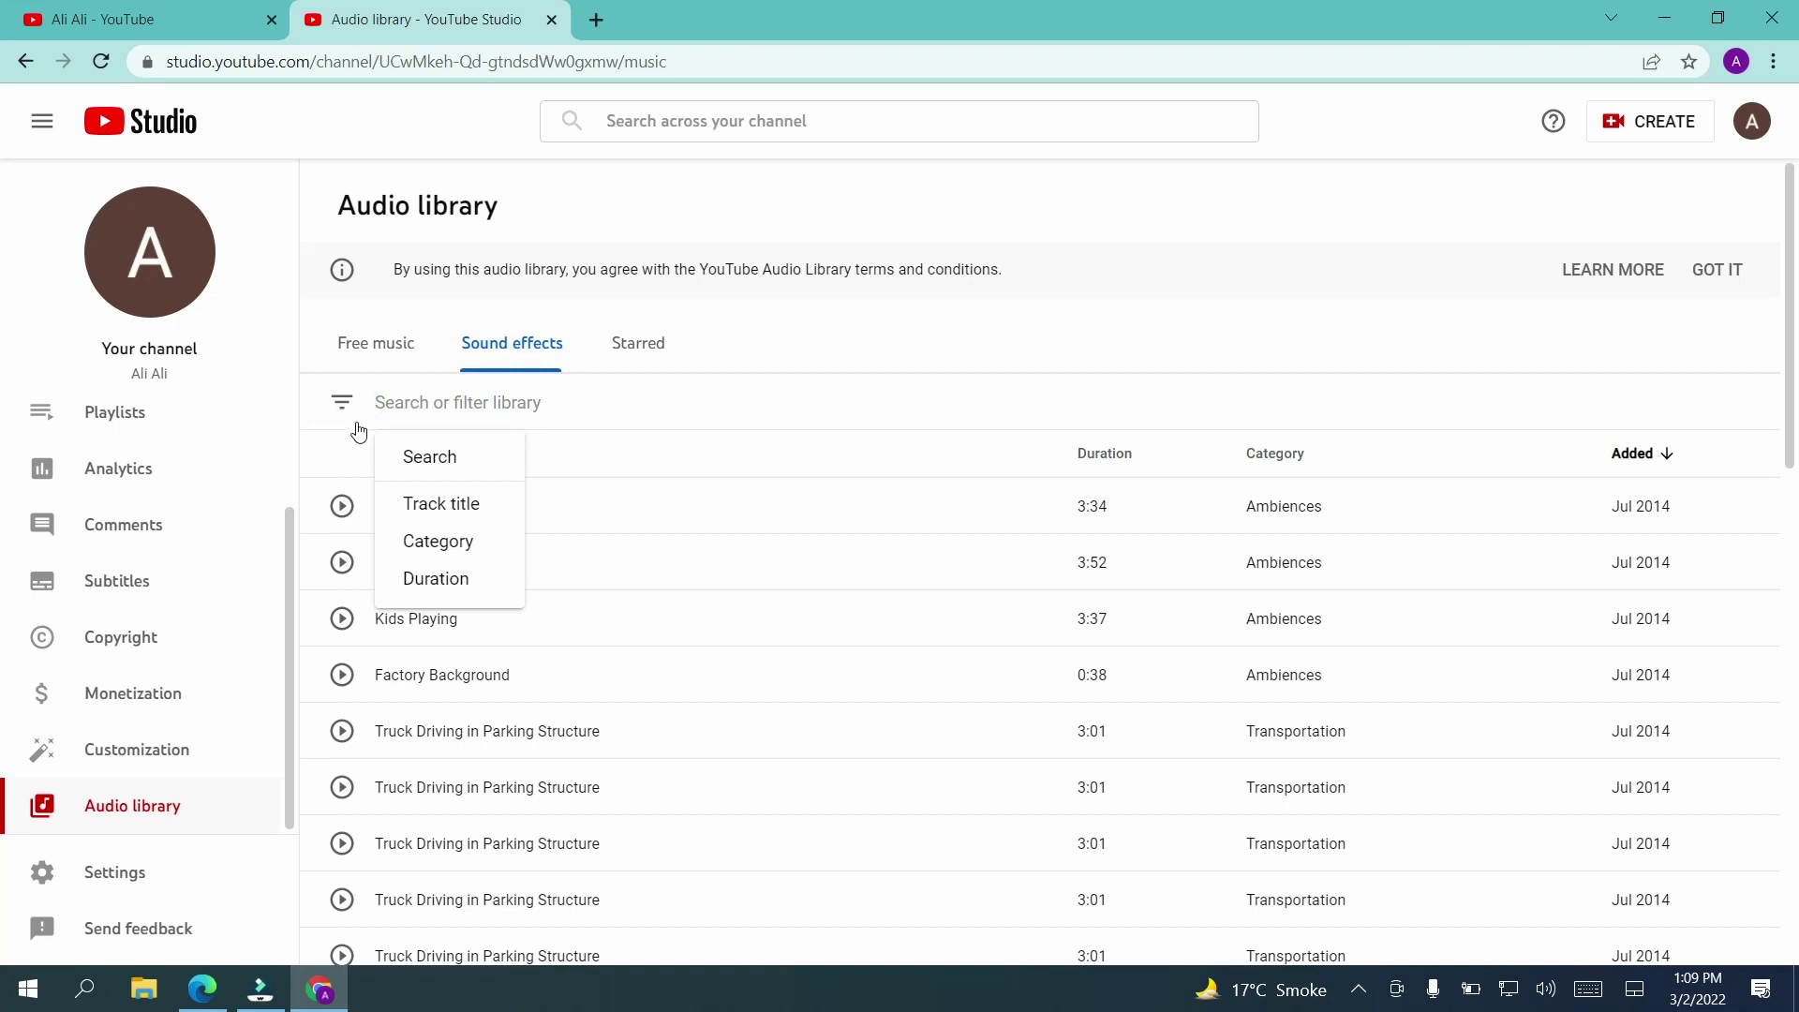
- Preview the free music track "Heal You" for a few seconds, pause it and download it
left_click(368, 355)
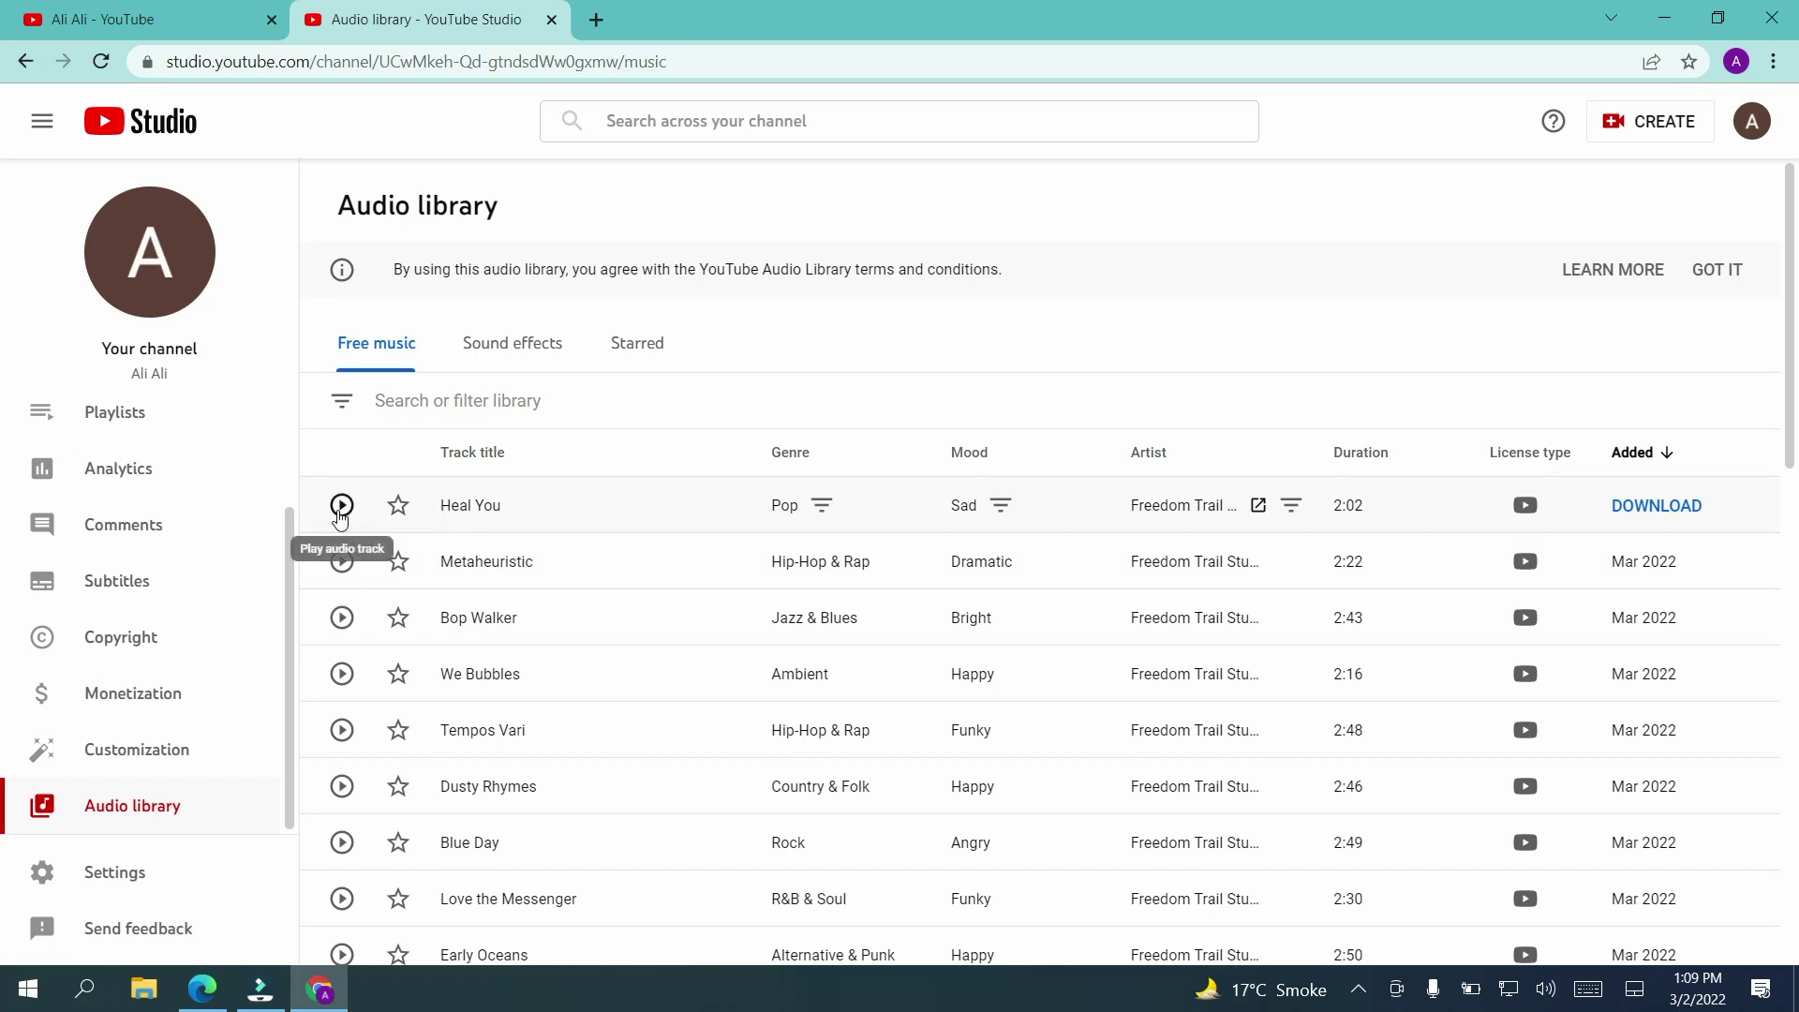
left_click(340, 510)
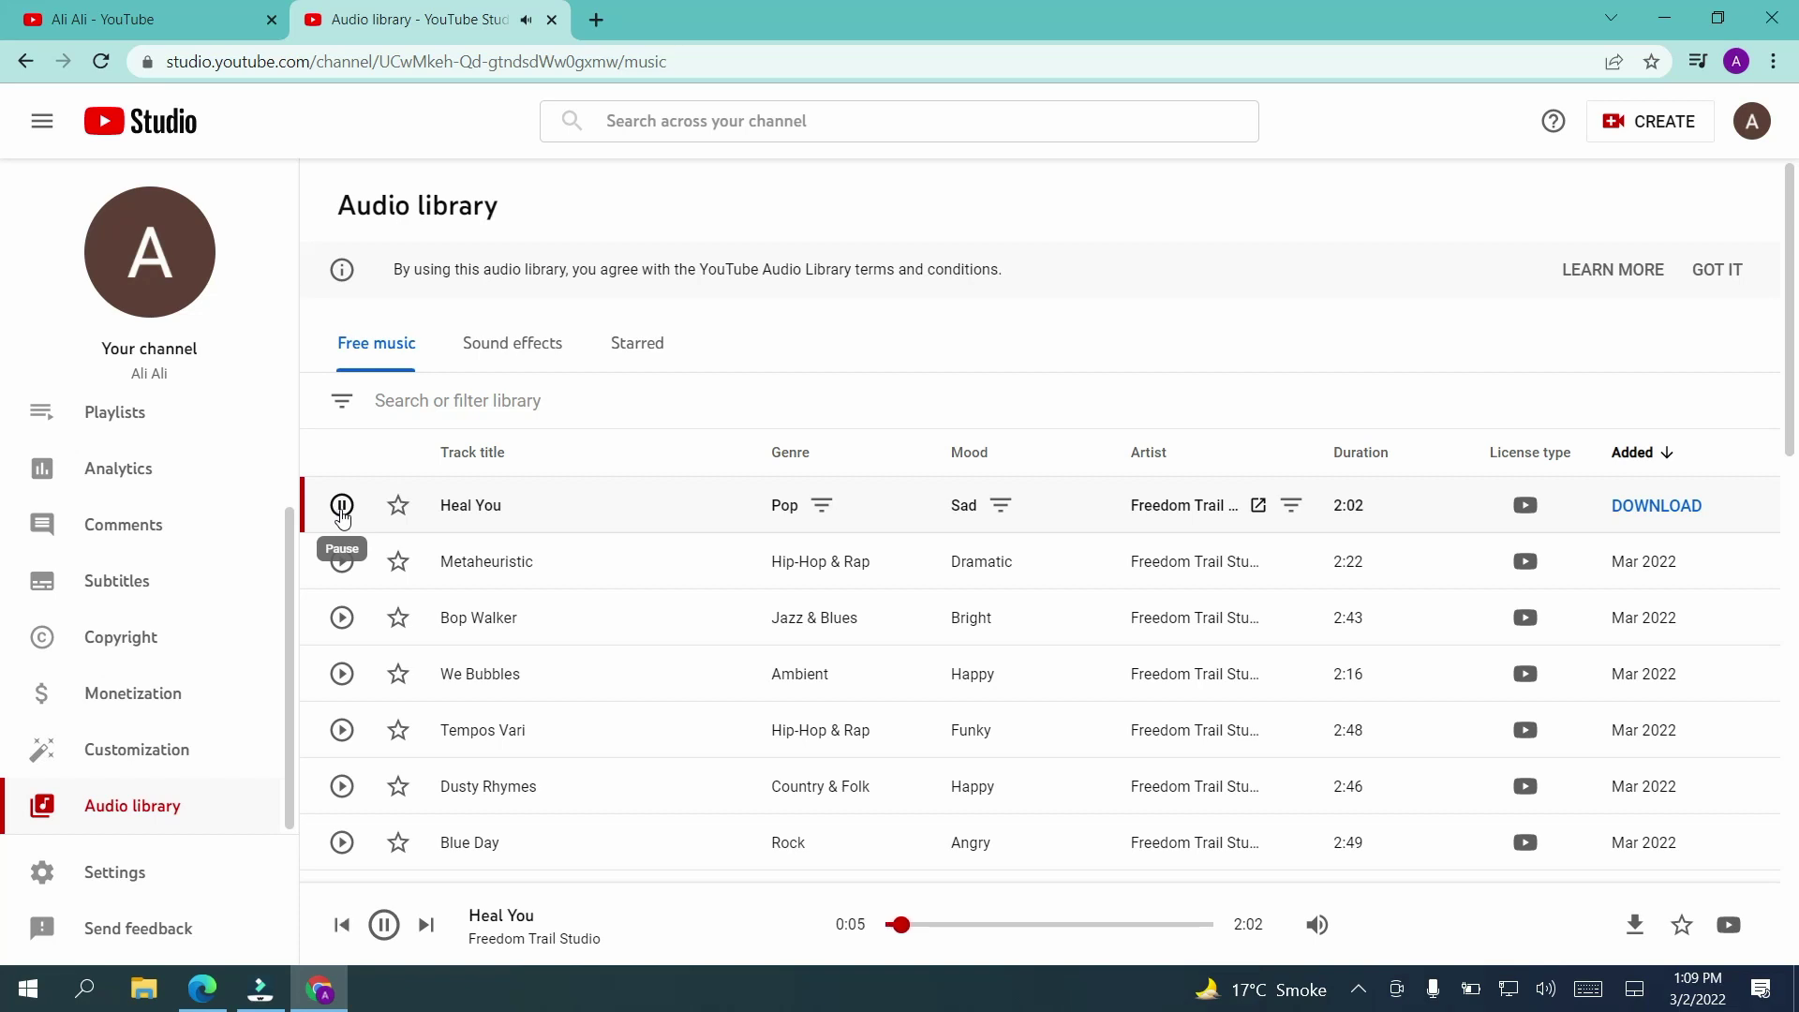
left_click(342, 511)
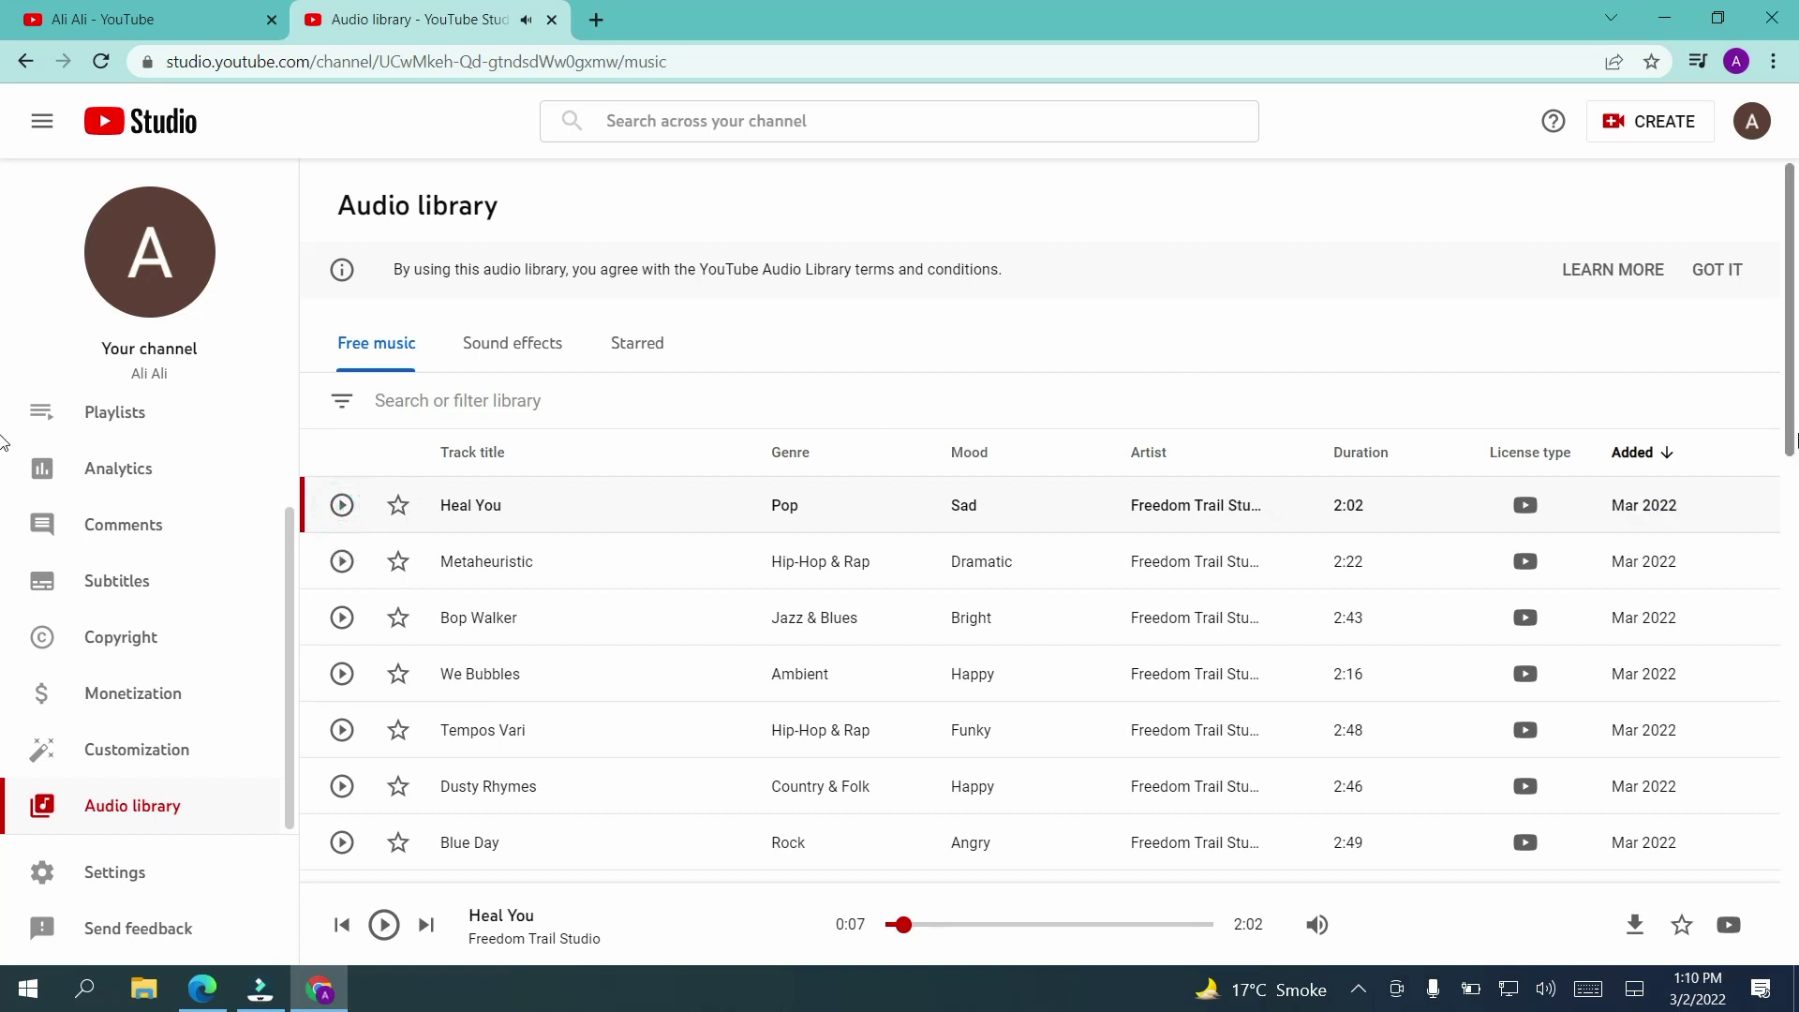
left_click(1674, 510)
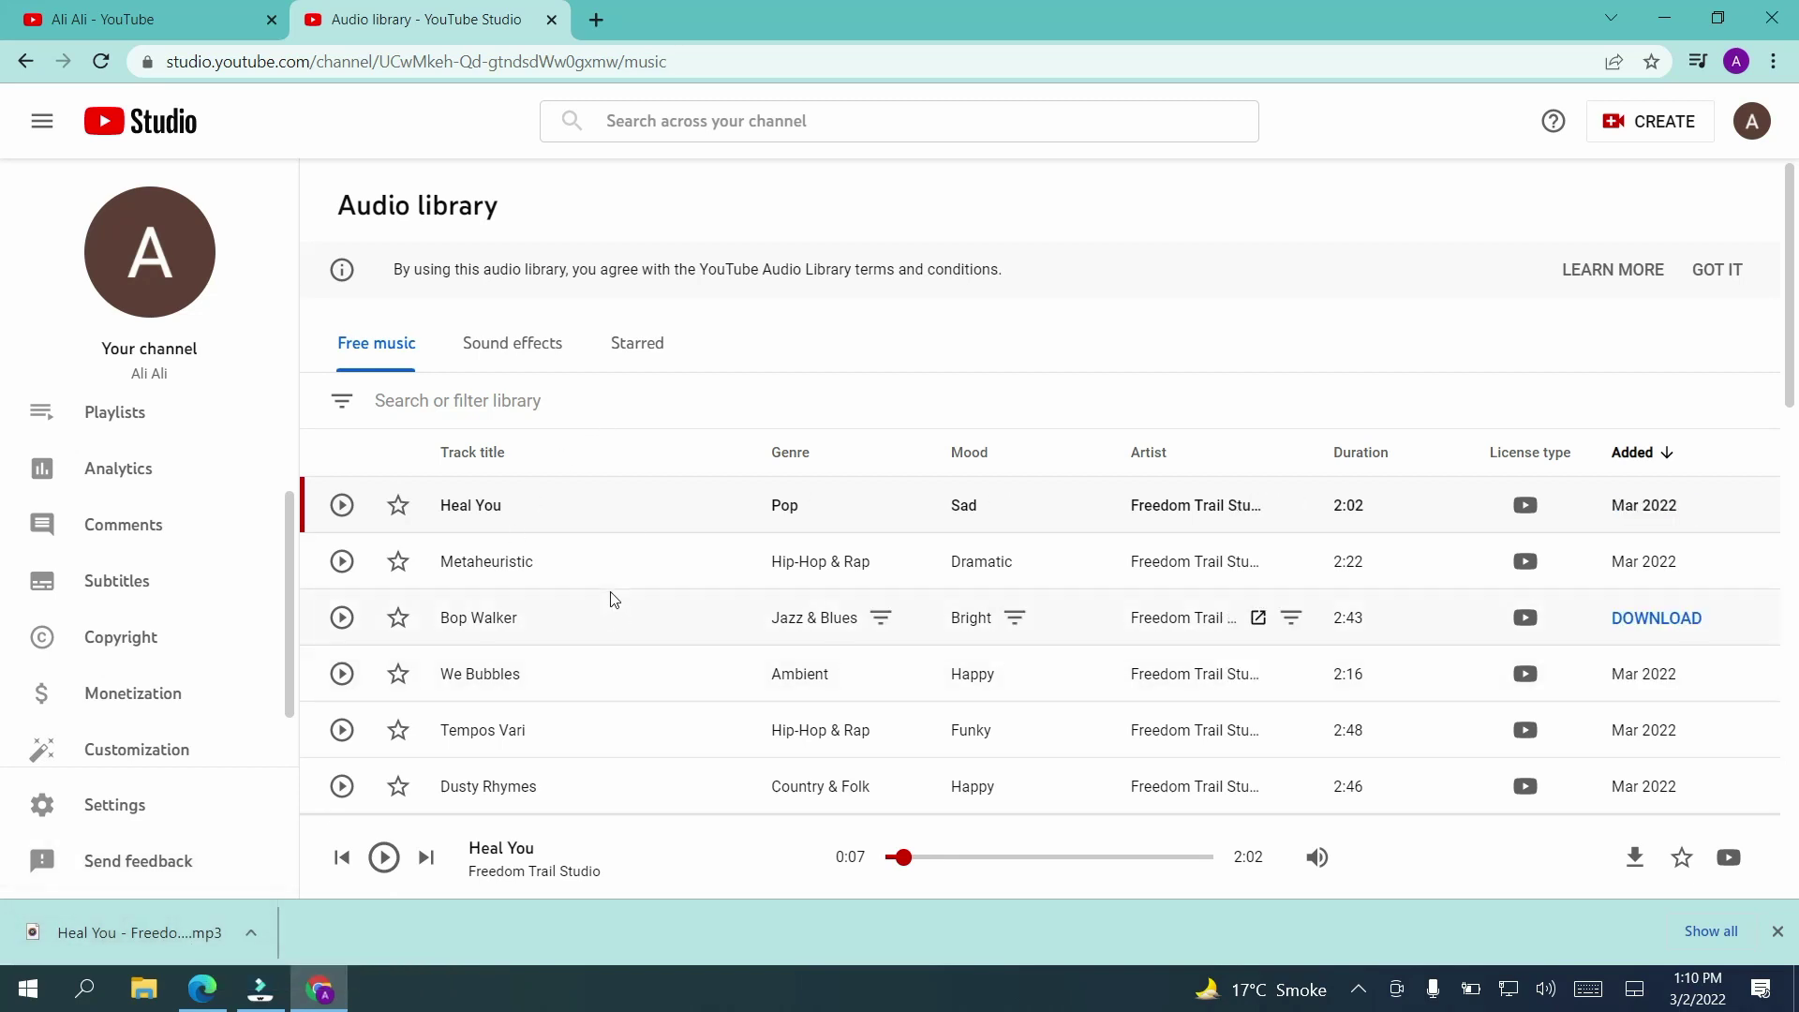
- Filter the free music list to tracks with Attribution not required
scroll(614, 599, "down", 6)
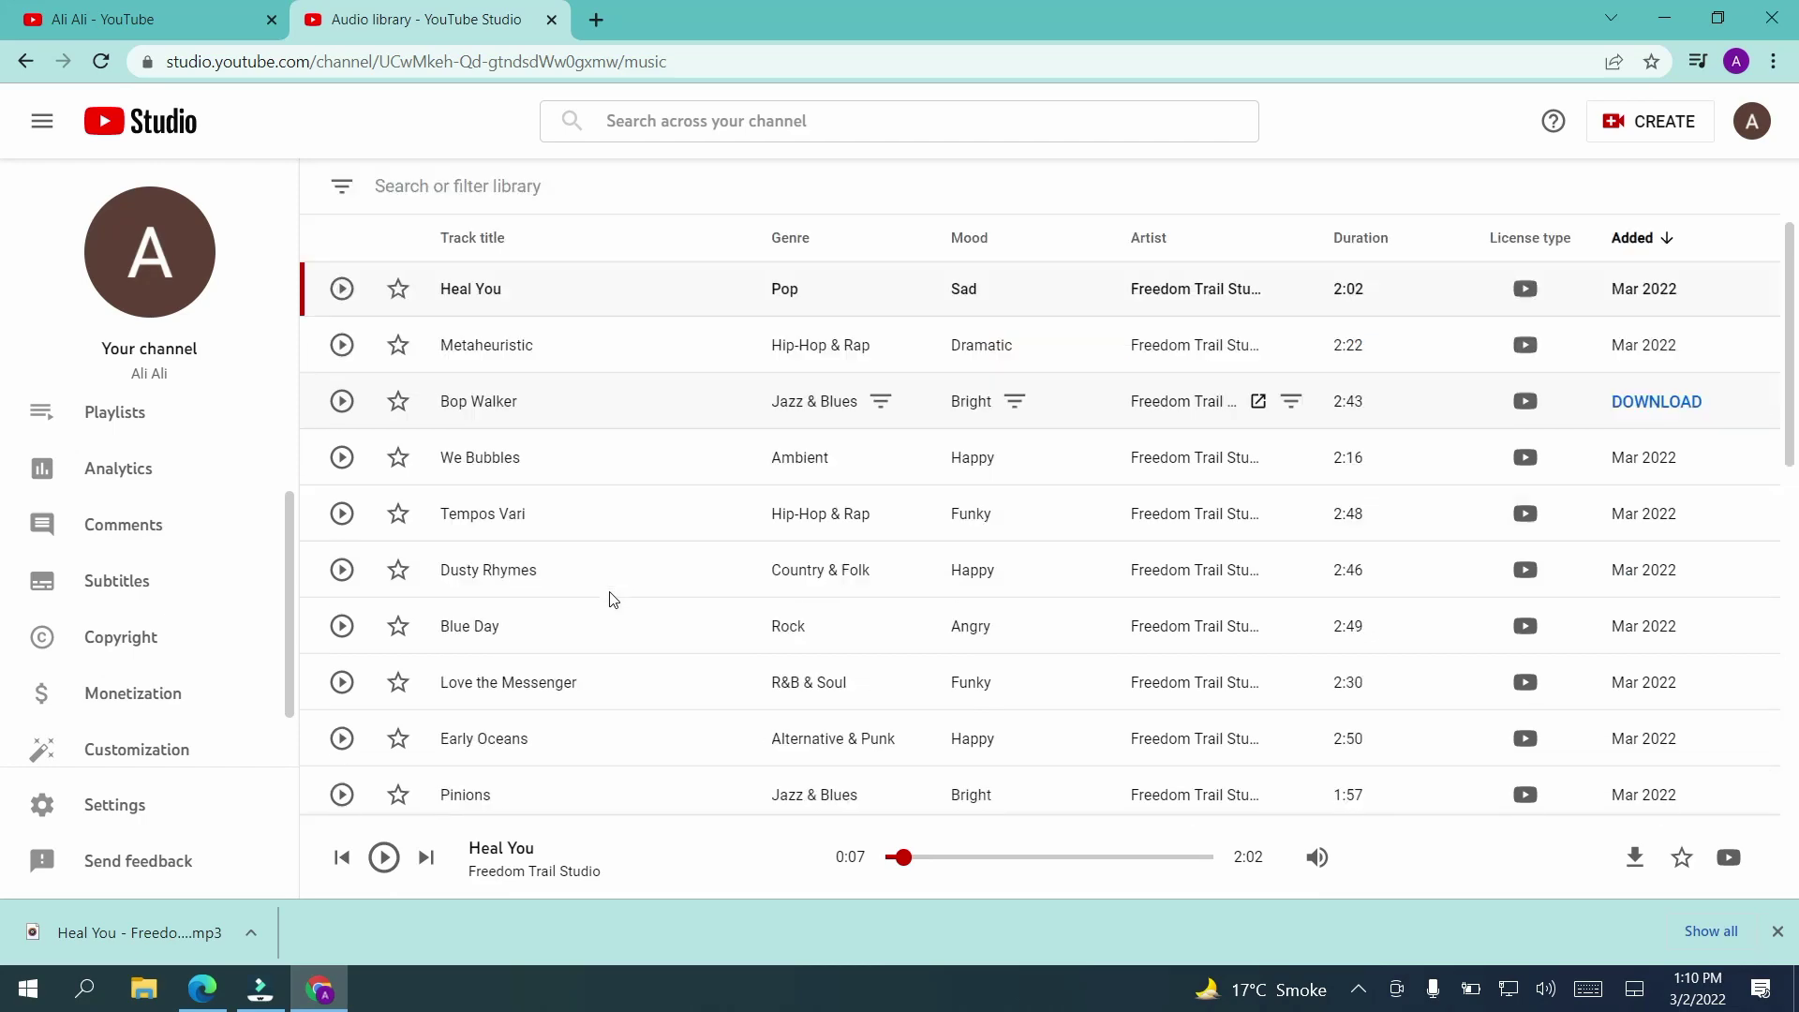
scroll(614, 599, "up", 5)
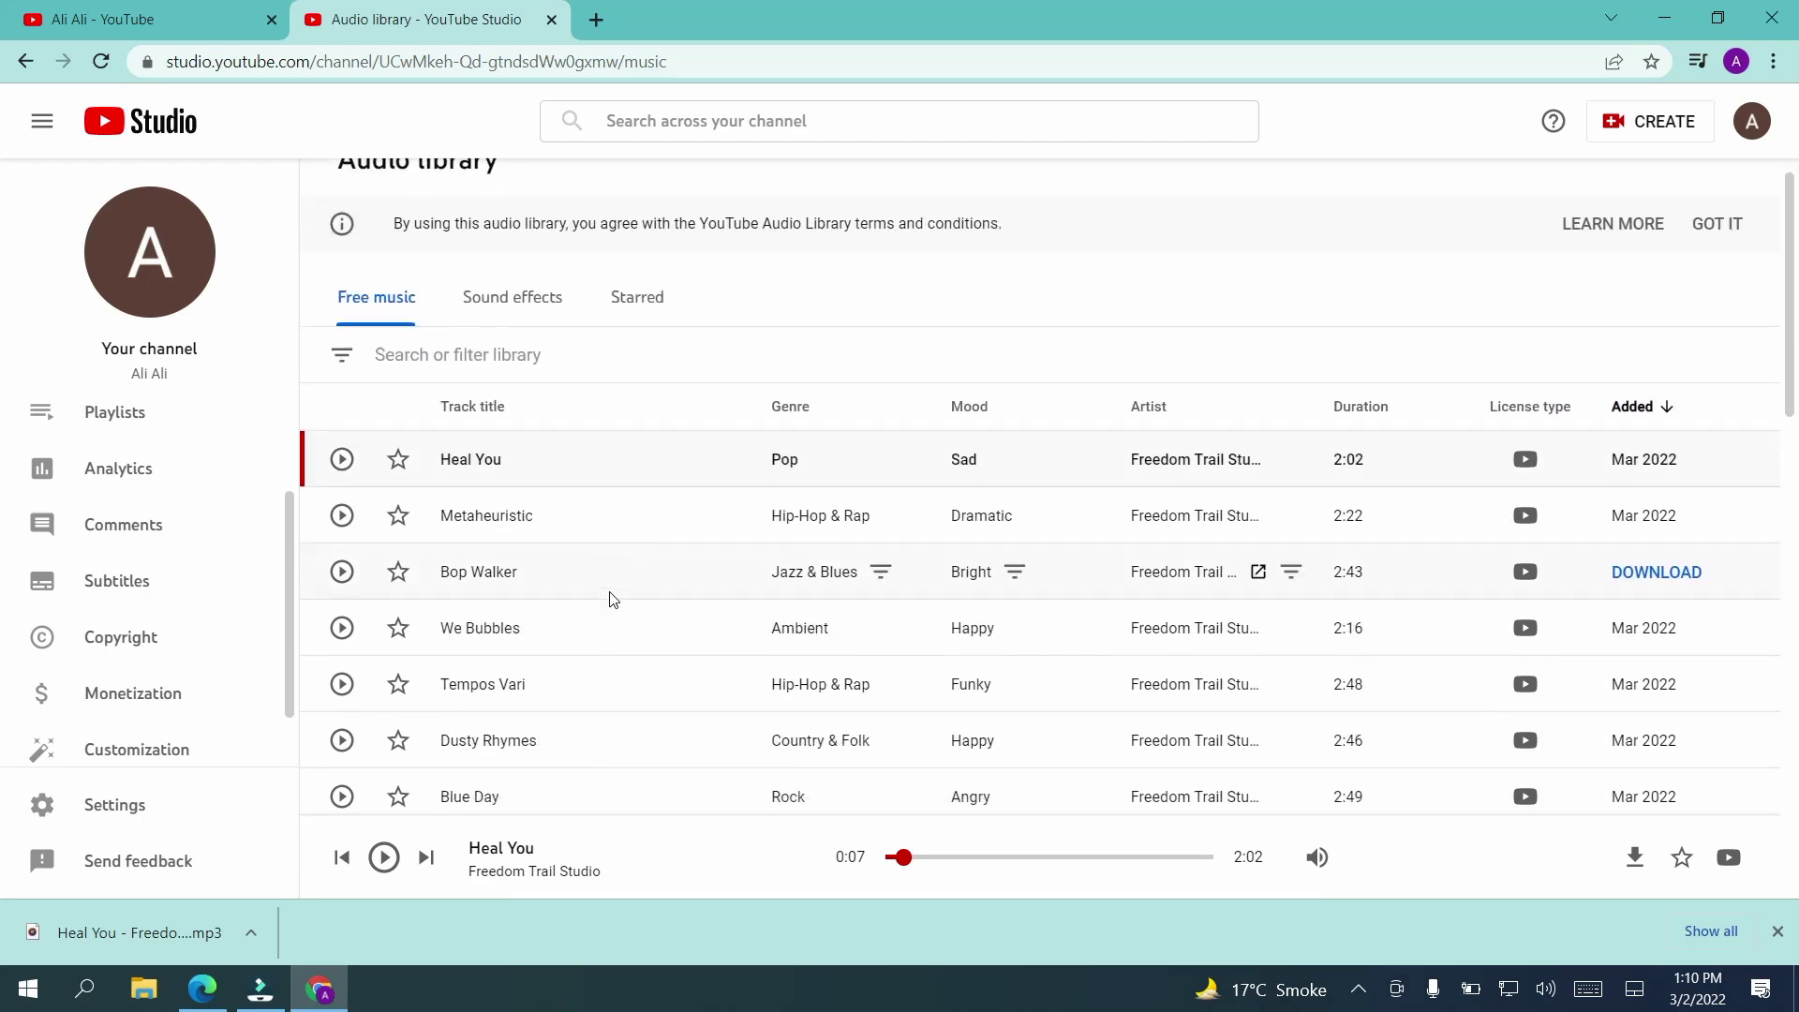
scroll(614, 600, "down", 3)
scroll(613, 600, "up", 3)
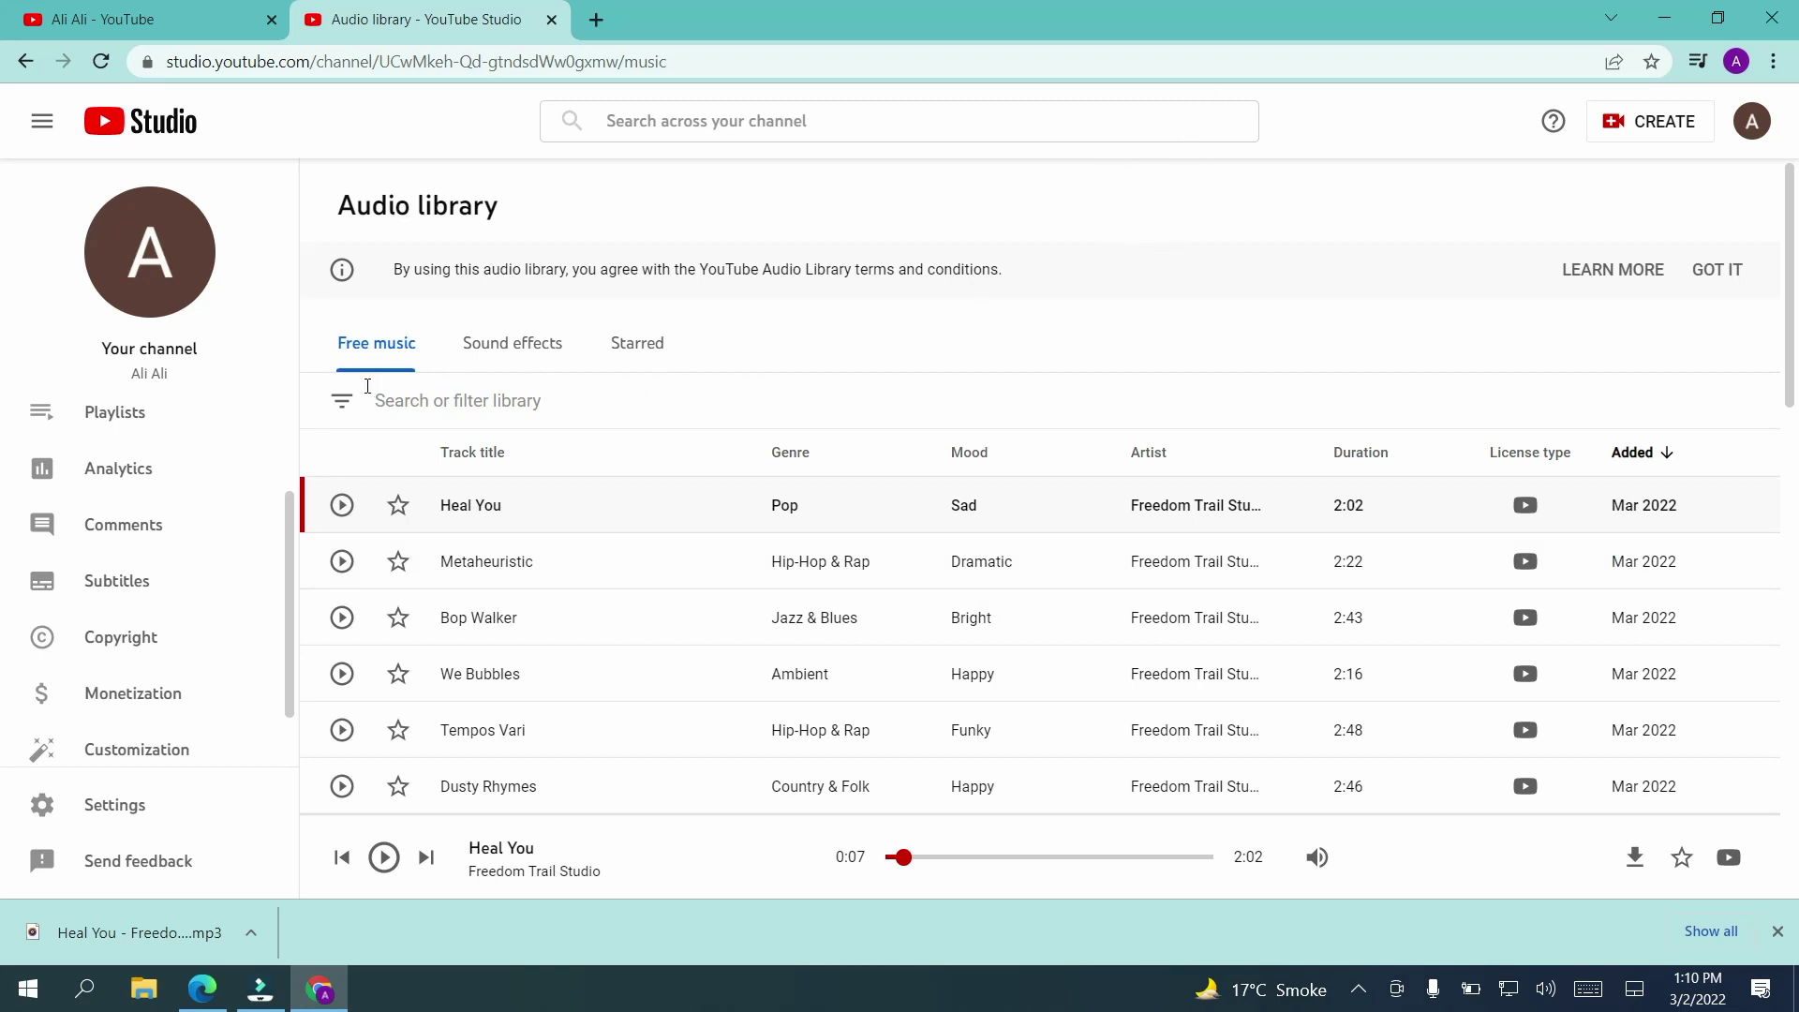
left_click(342, 403)
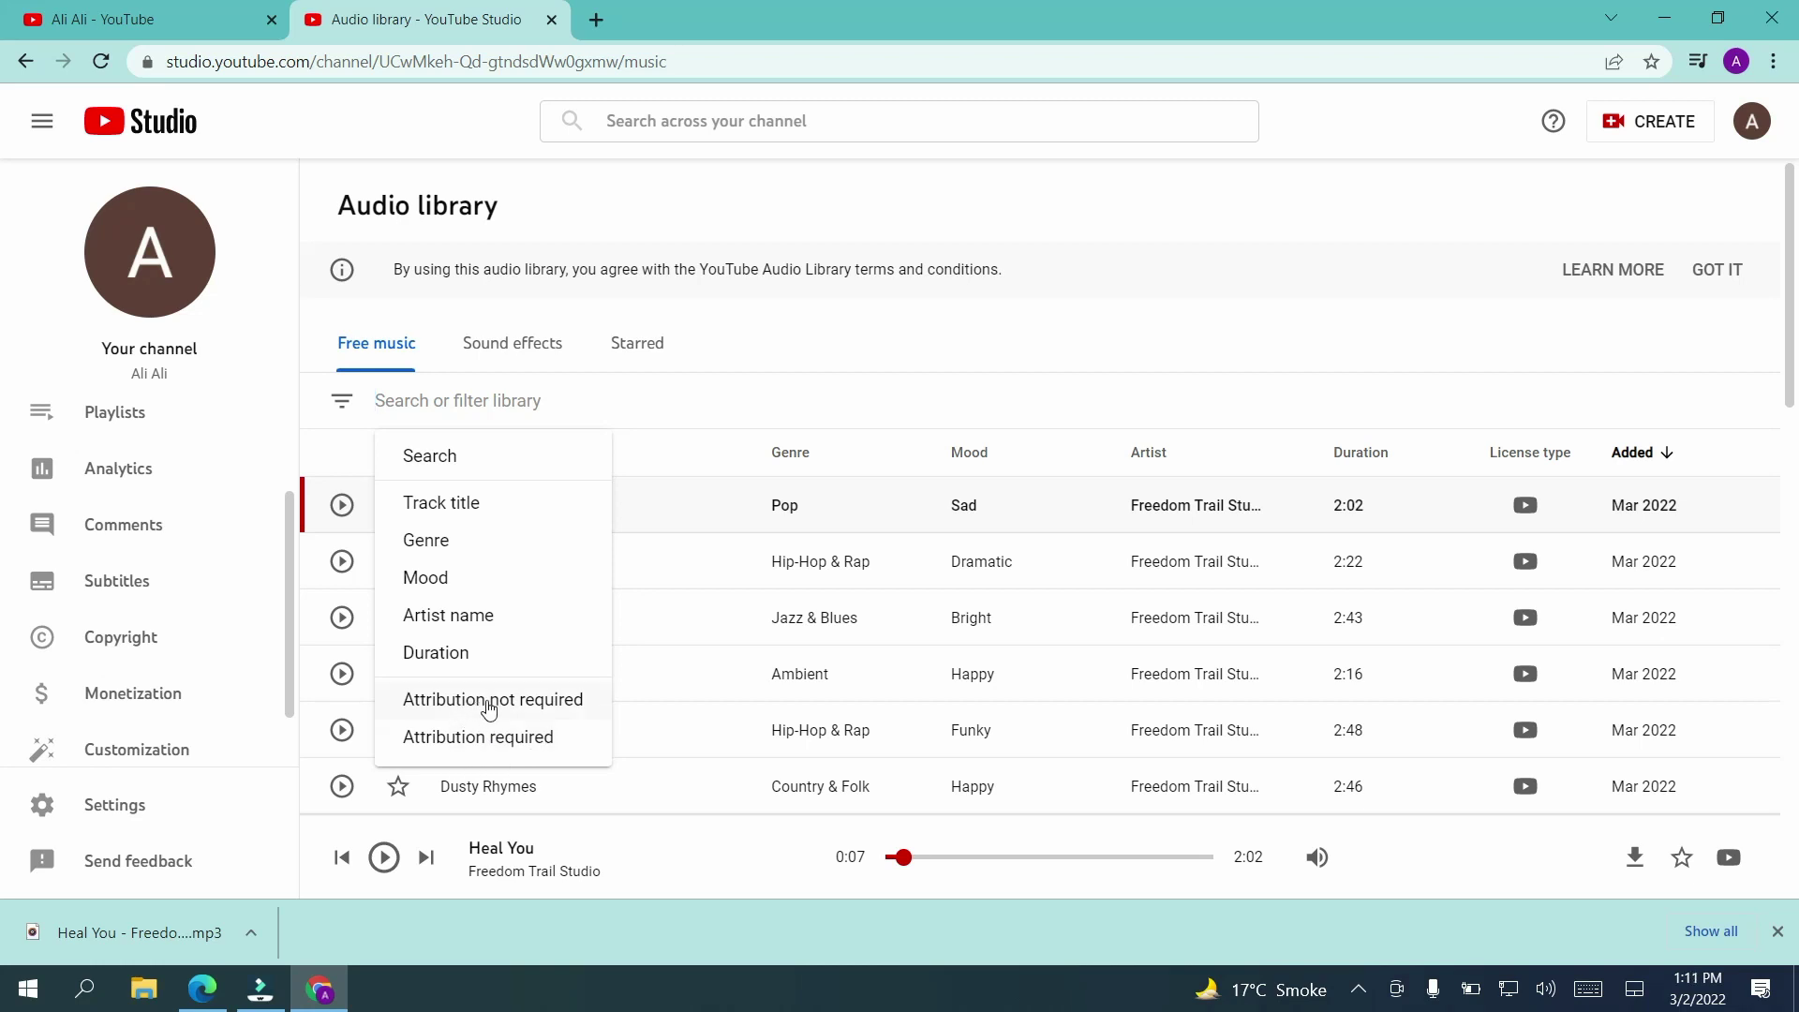
left_click(488, 708)
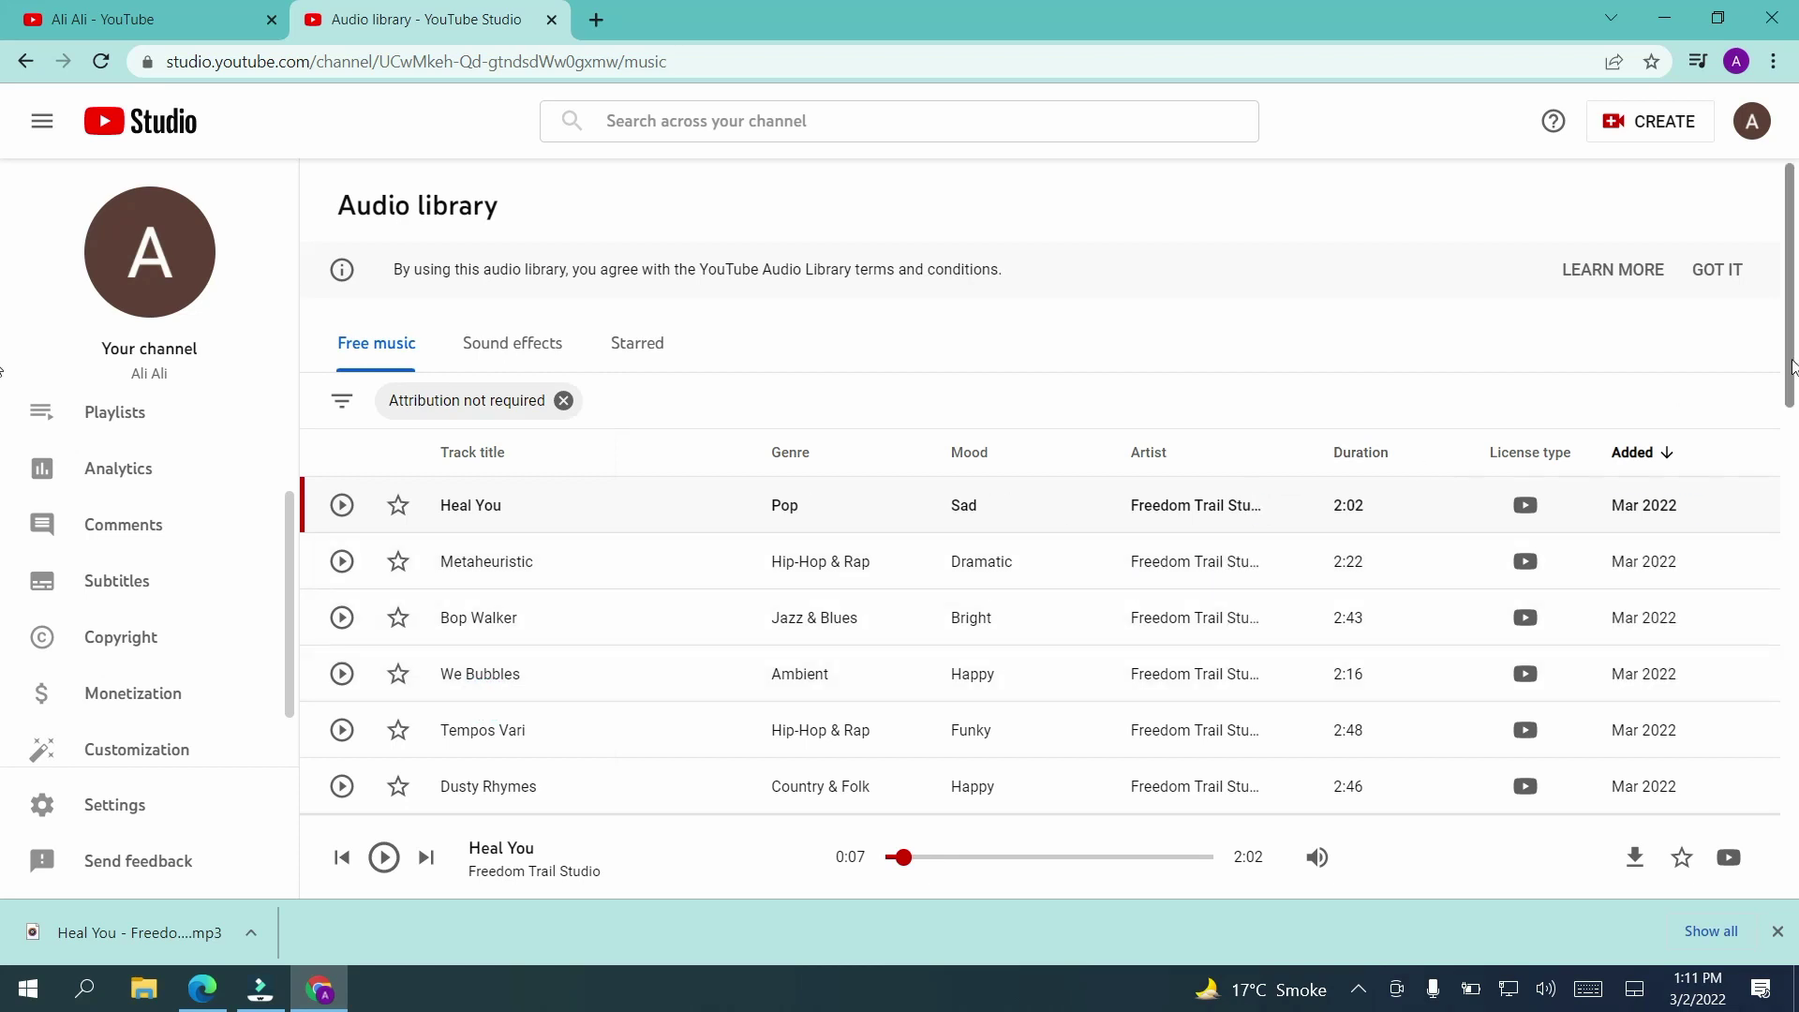
- Examine the license type of the tracks in the filtered free music list
mouse_move(1792, 366)
left_mouse_down()
mouse_move(1793, 799)
mouse_move(1753, 413)
mouse_move(1763, 784)
mouse_move(1763, 406)
left_mouse_up()
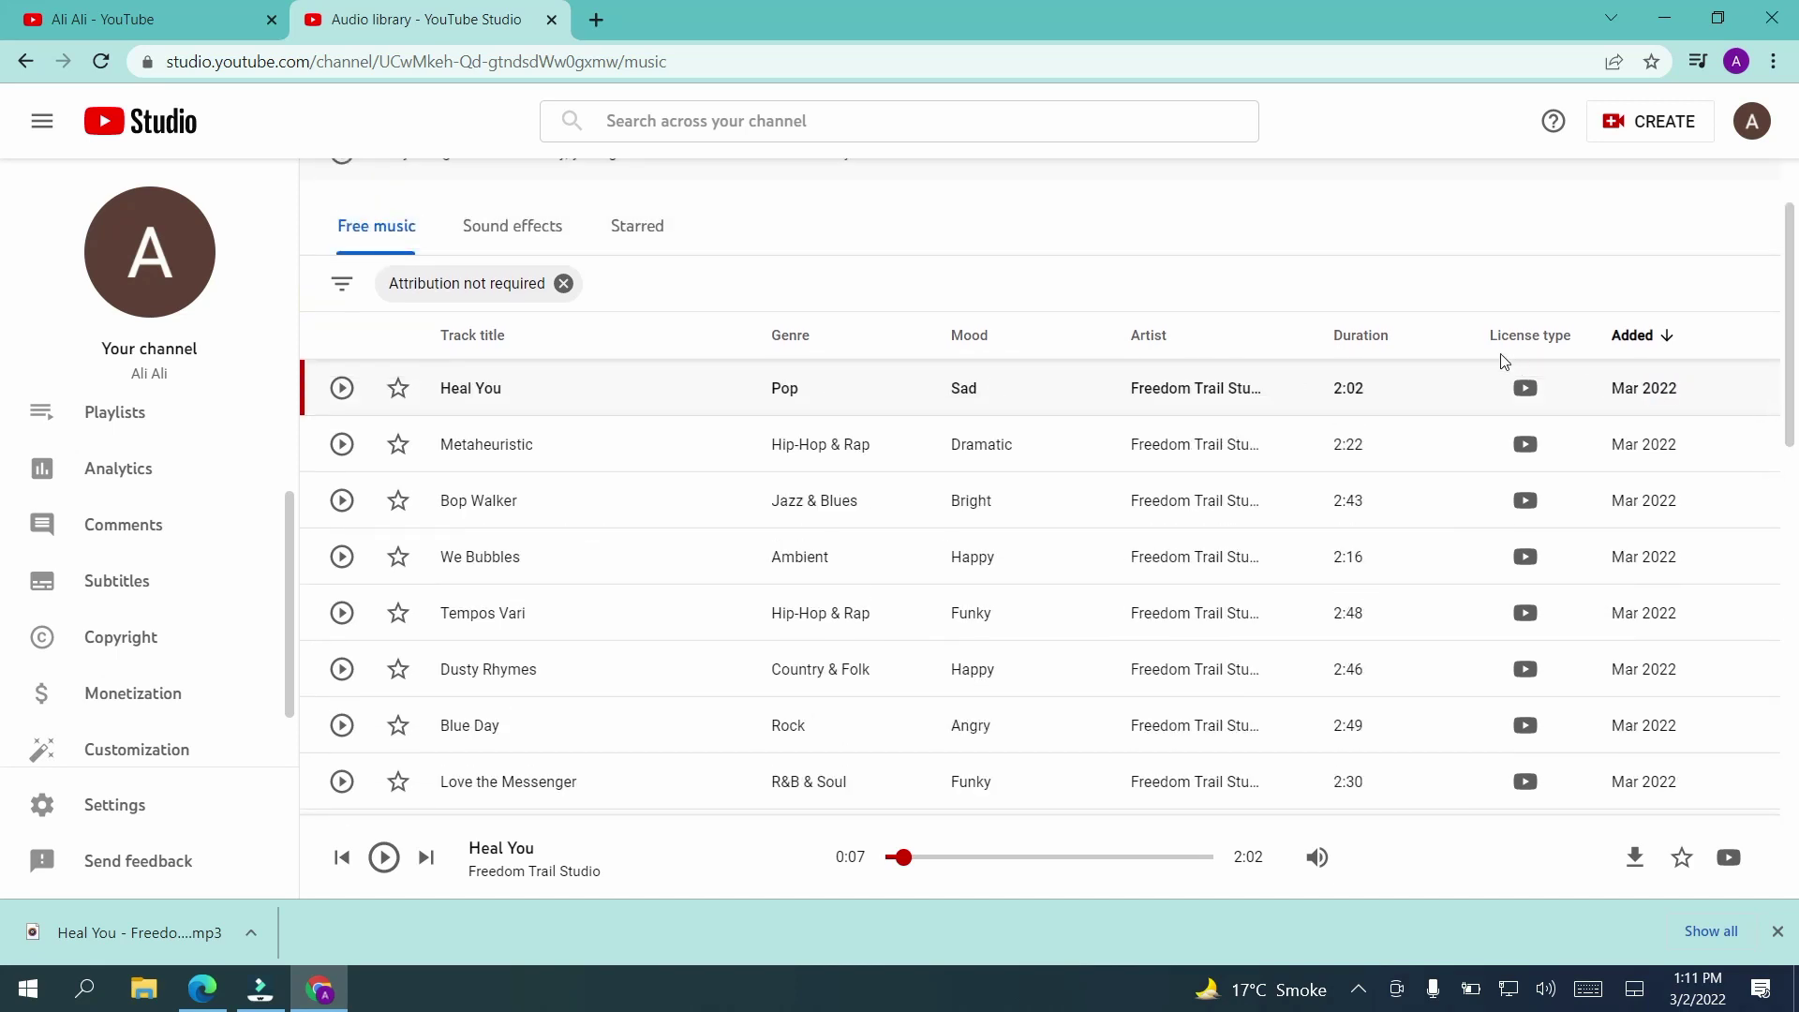
mouse_move(1529, 357)
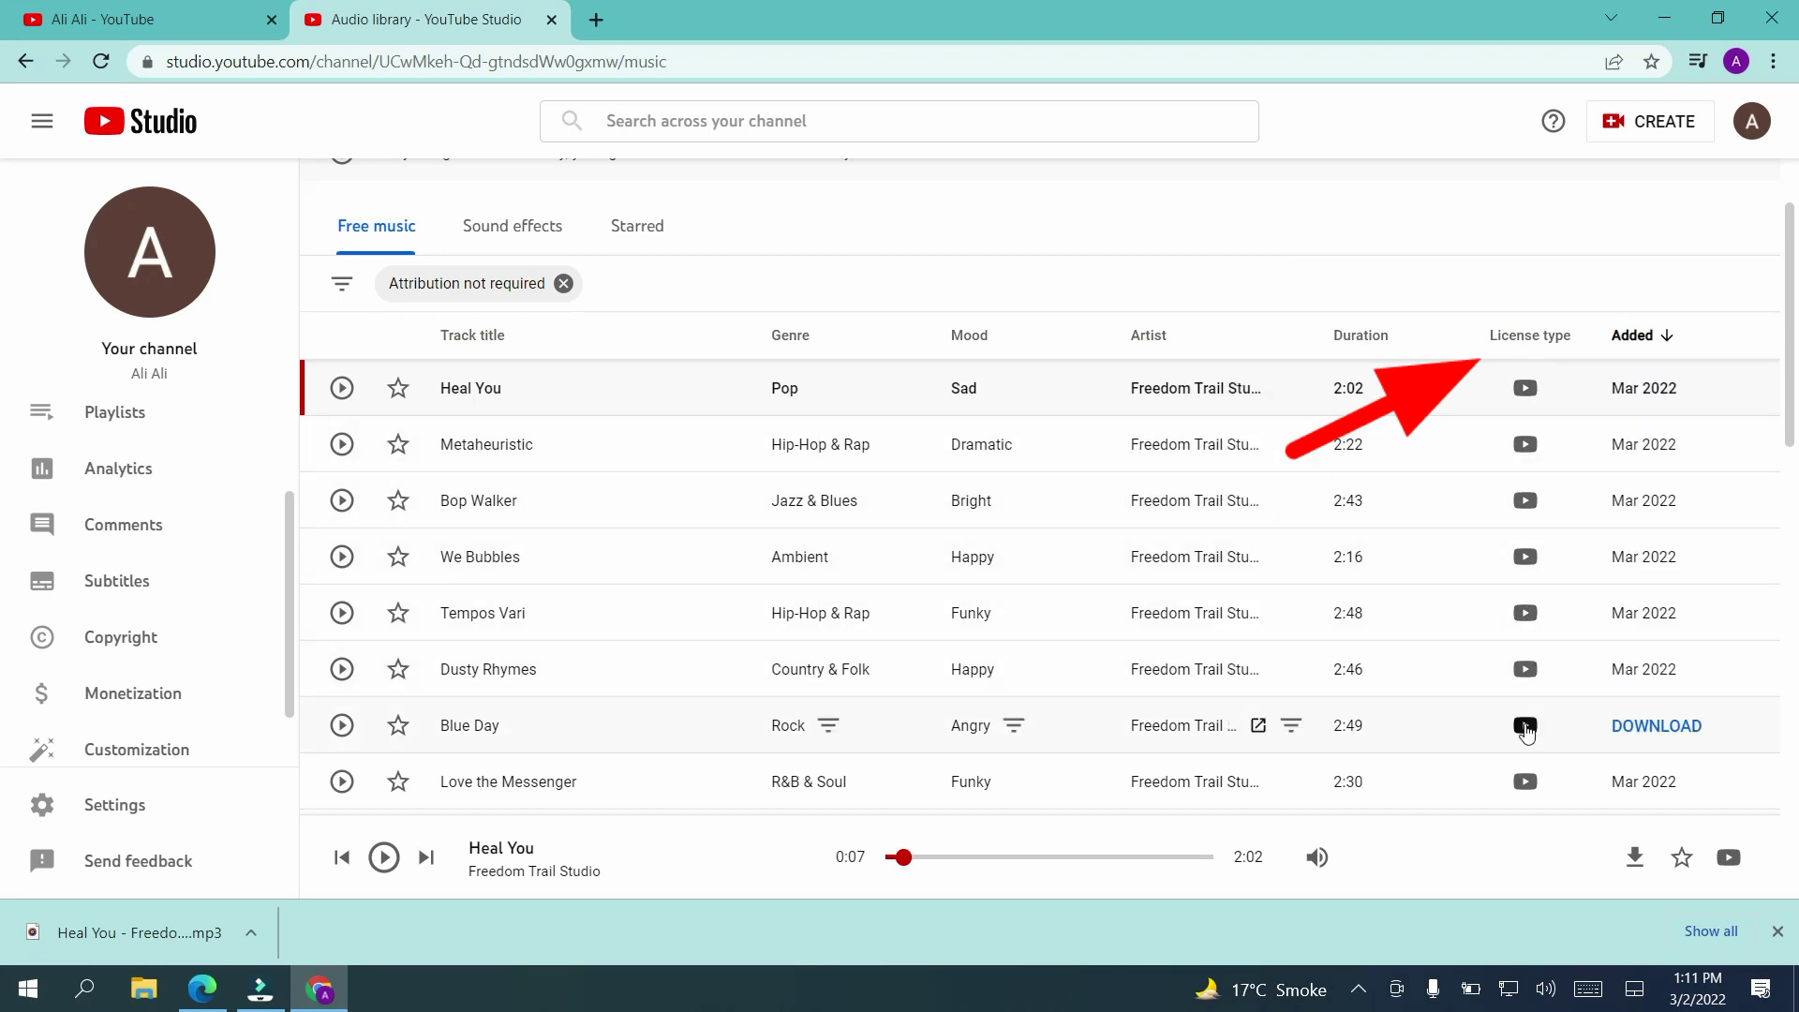
mouse_move(1519, 555)
scroll(1516, 555, "down", 10)
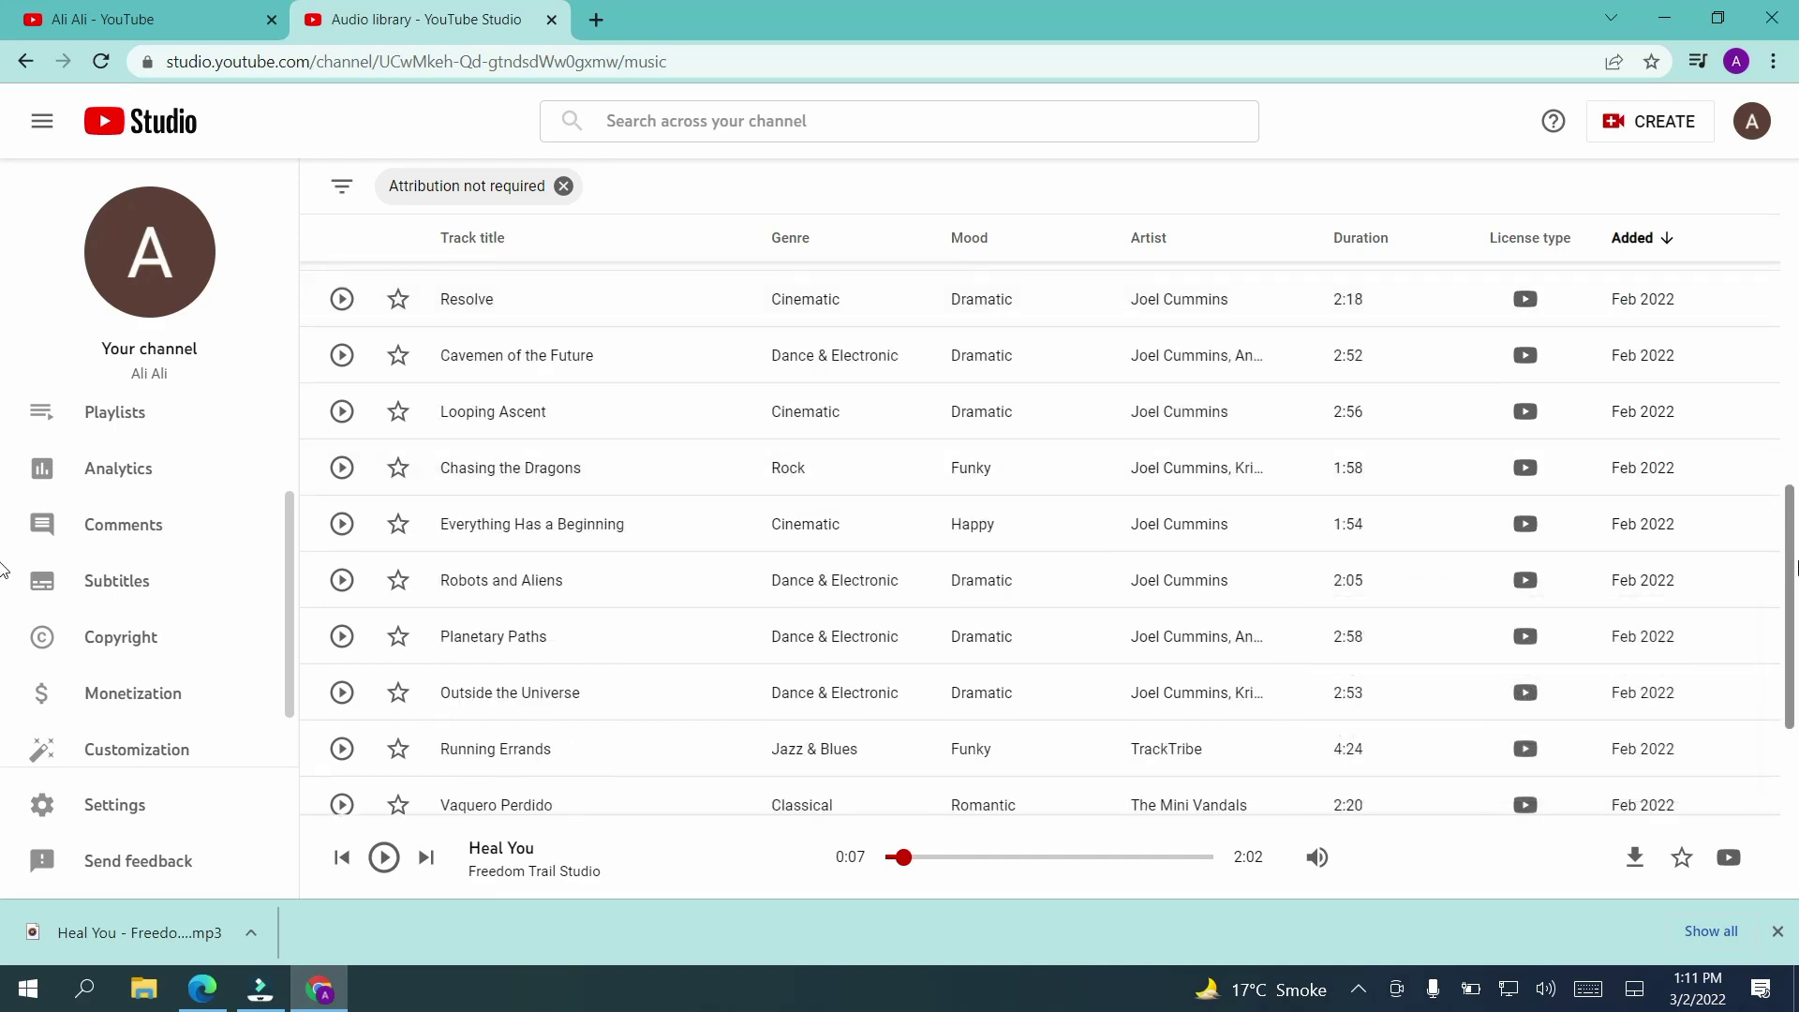
scroll(1779, 356, "up", 7)
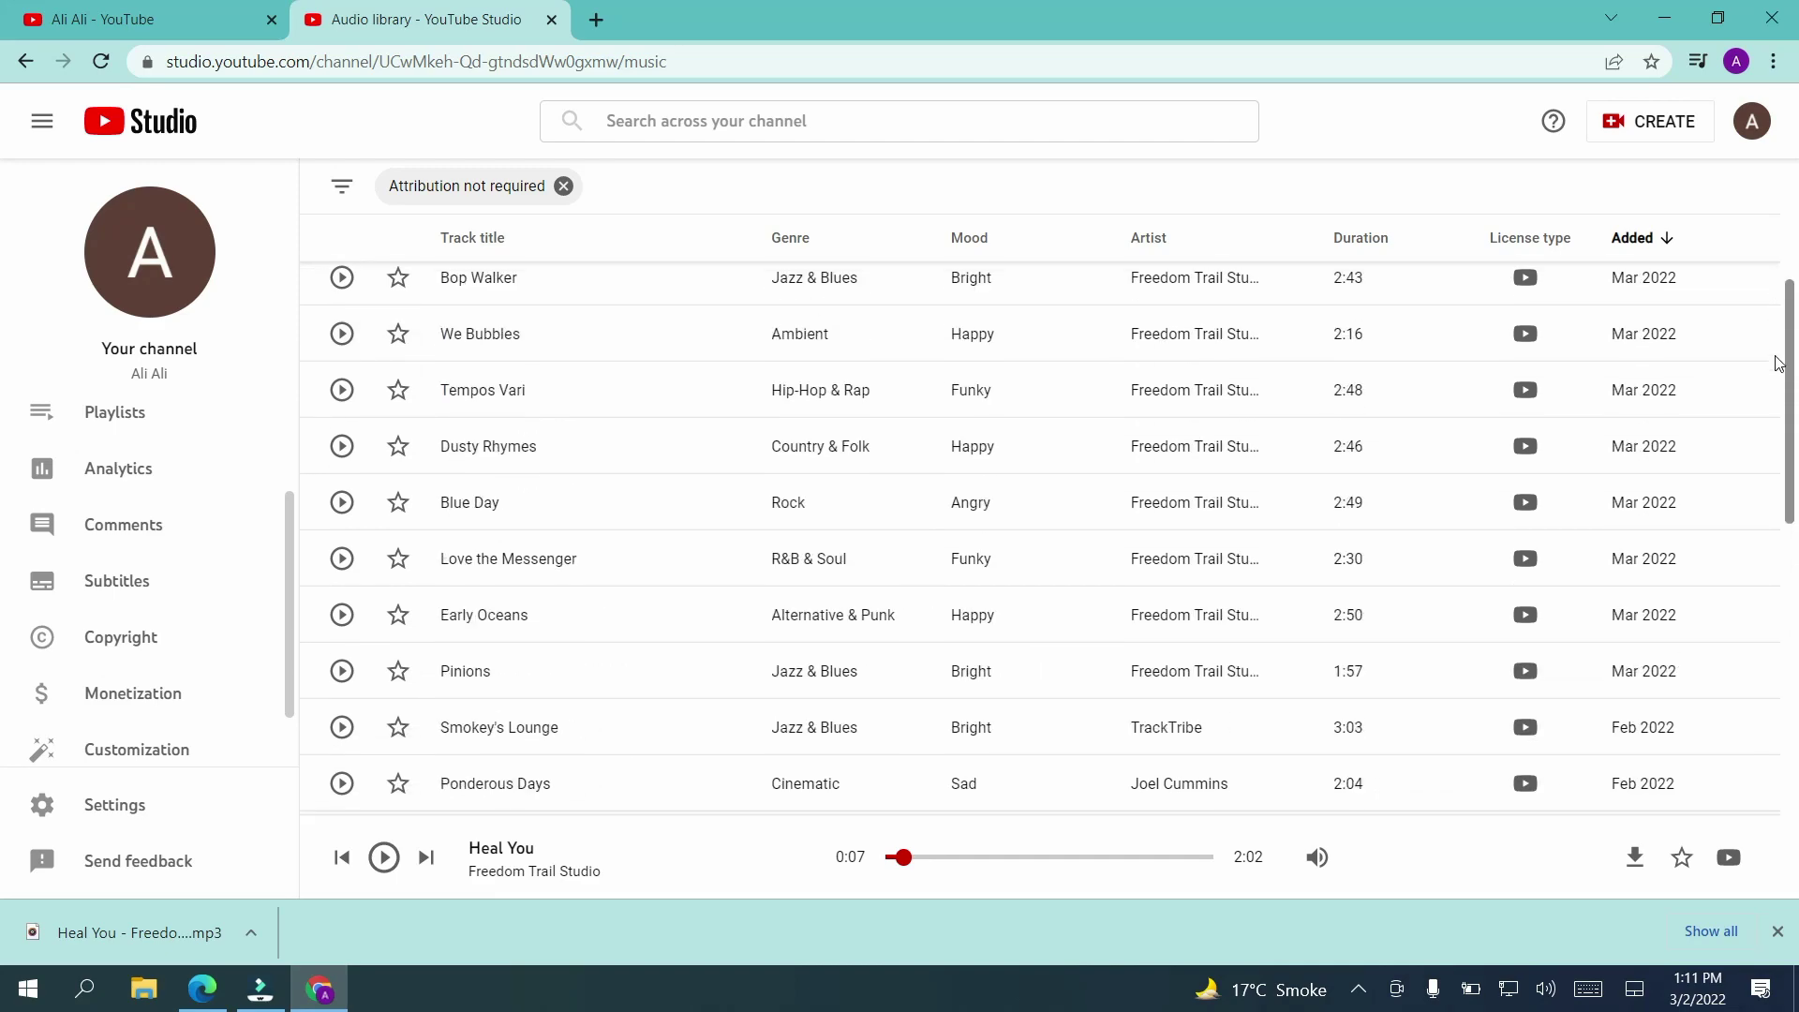
scroll(1779, 347, "up", 3)
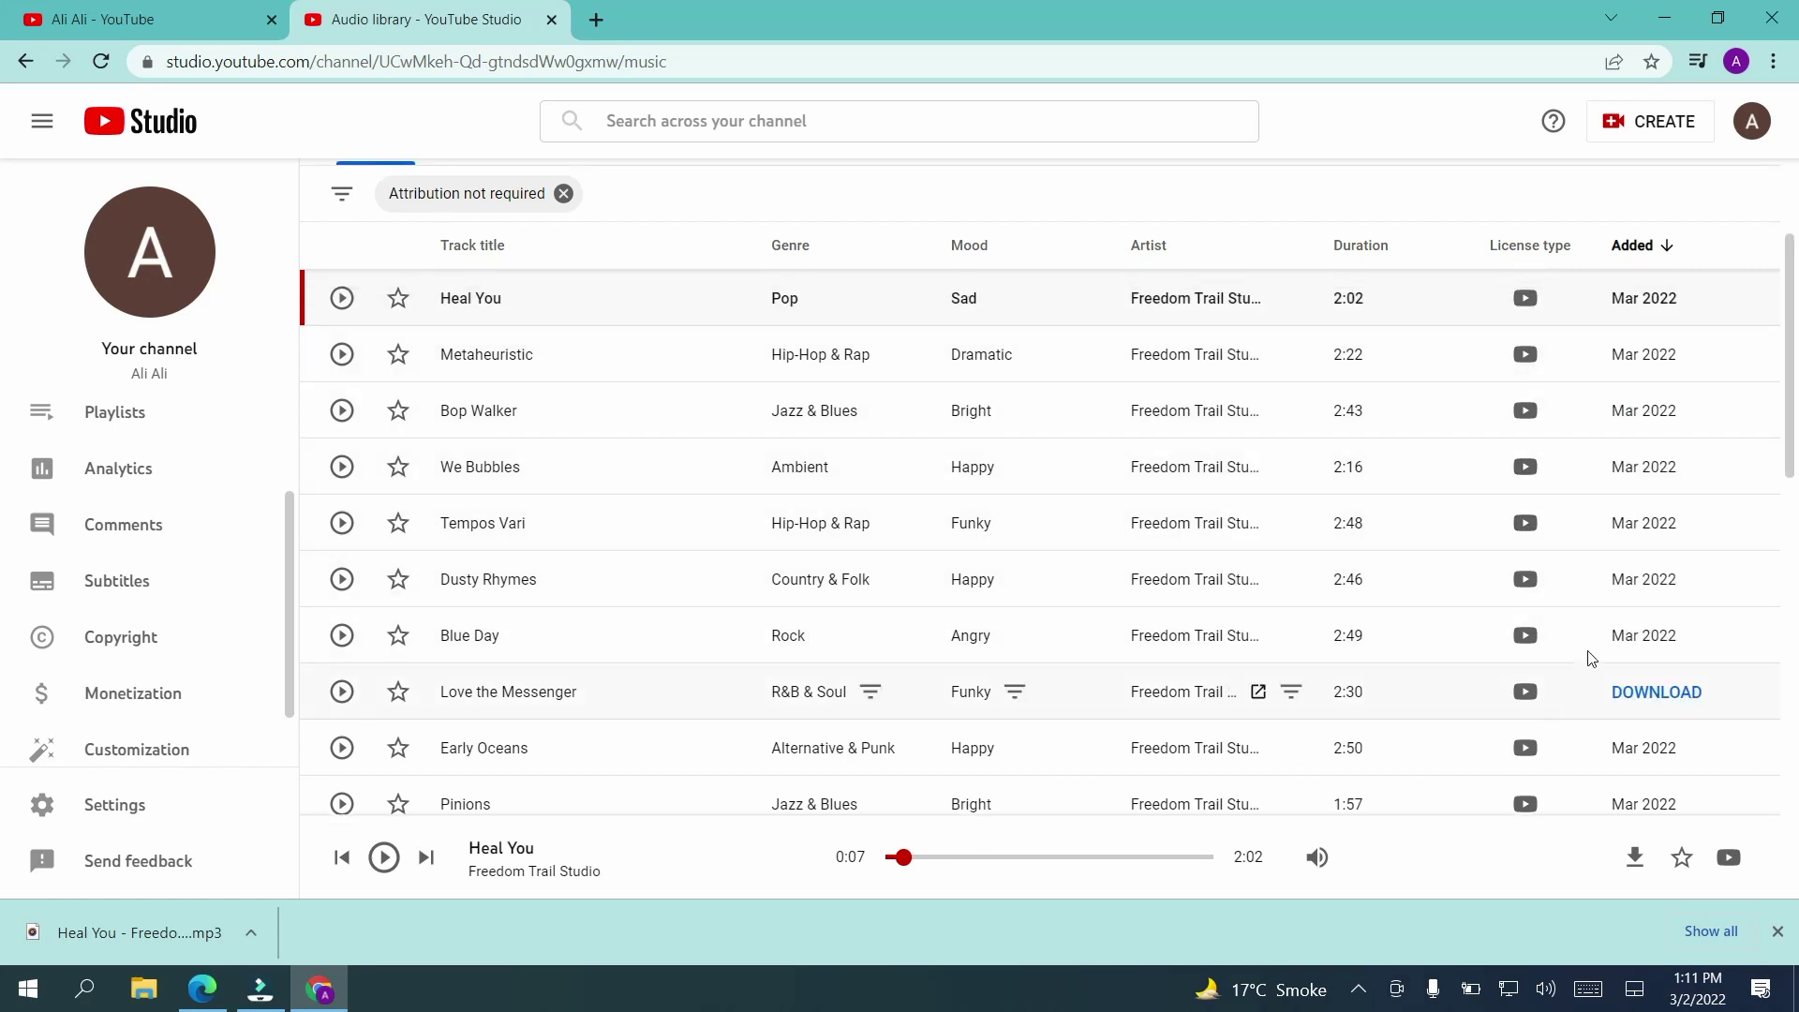
mouse_move(1525, 300)
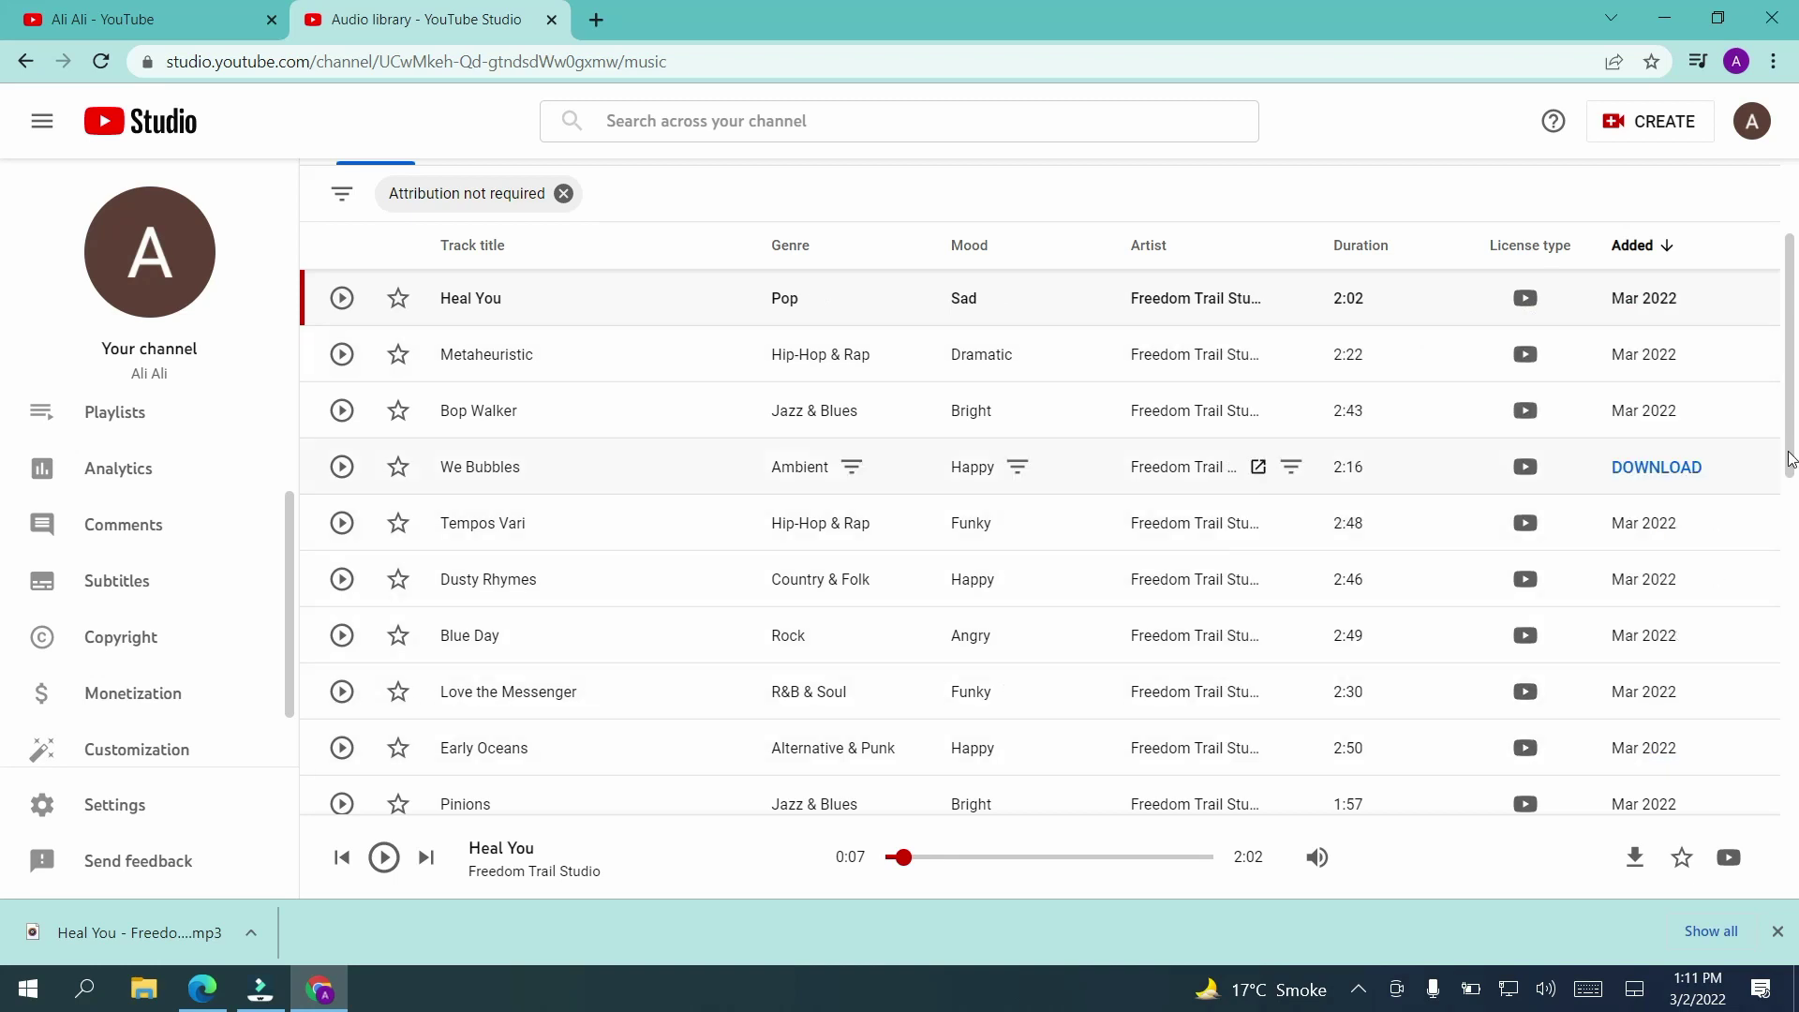
scroll(1031, 469, "up", 1)
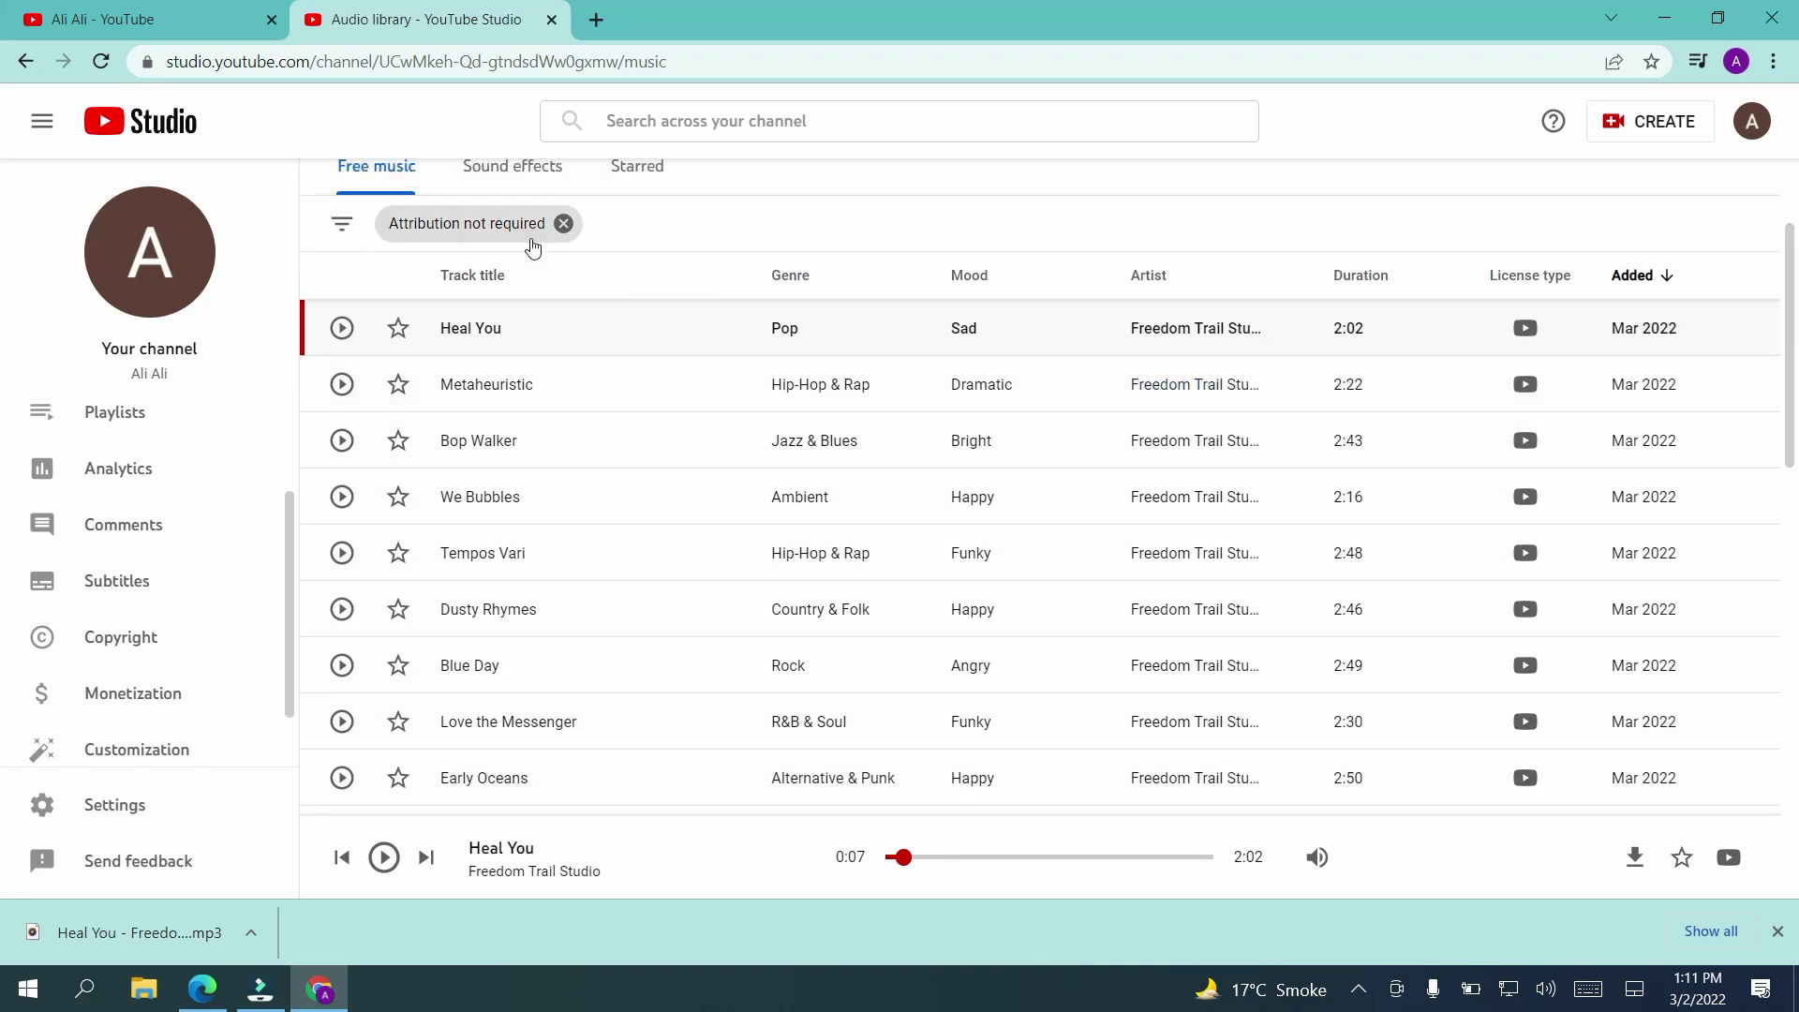
- Replace the free music filter Attribution not required with Attribution required
left_click(560, 228)
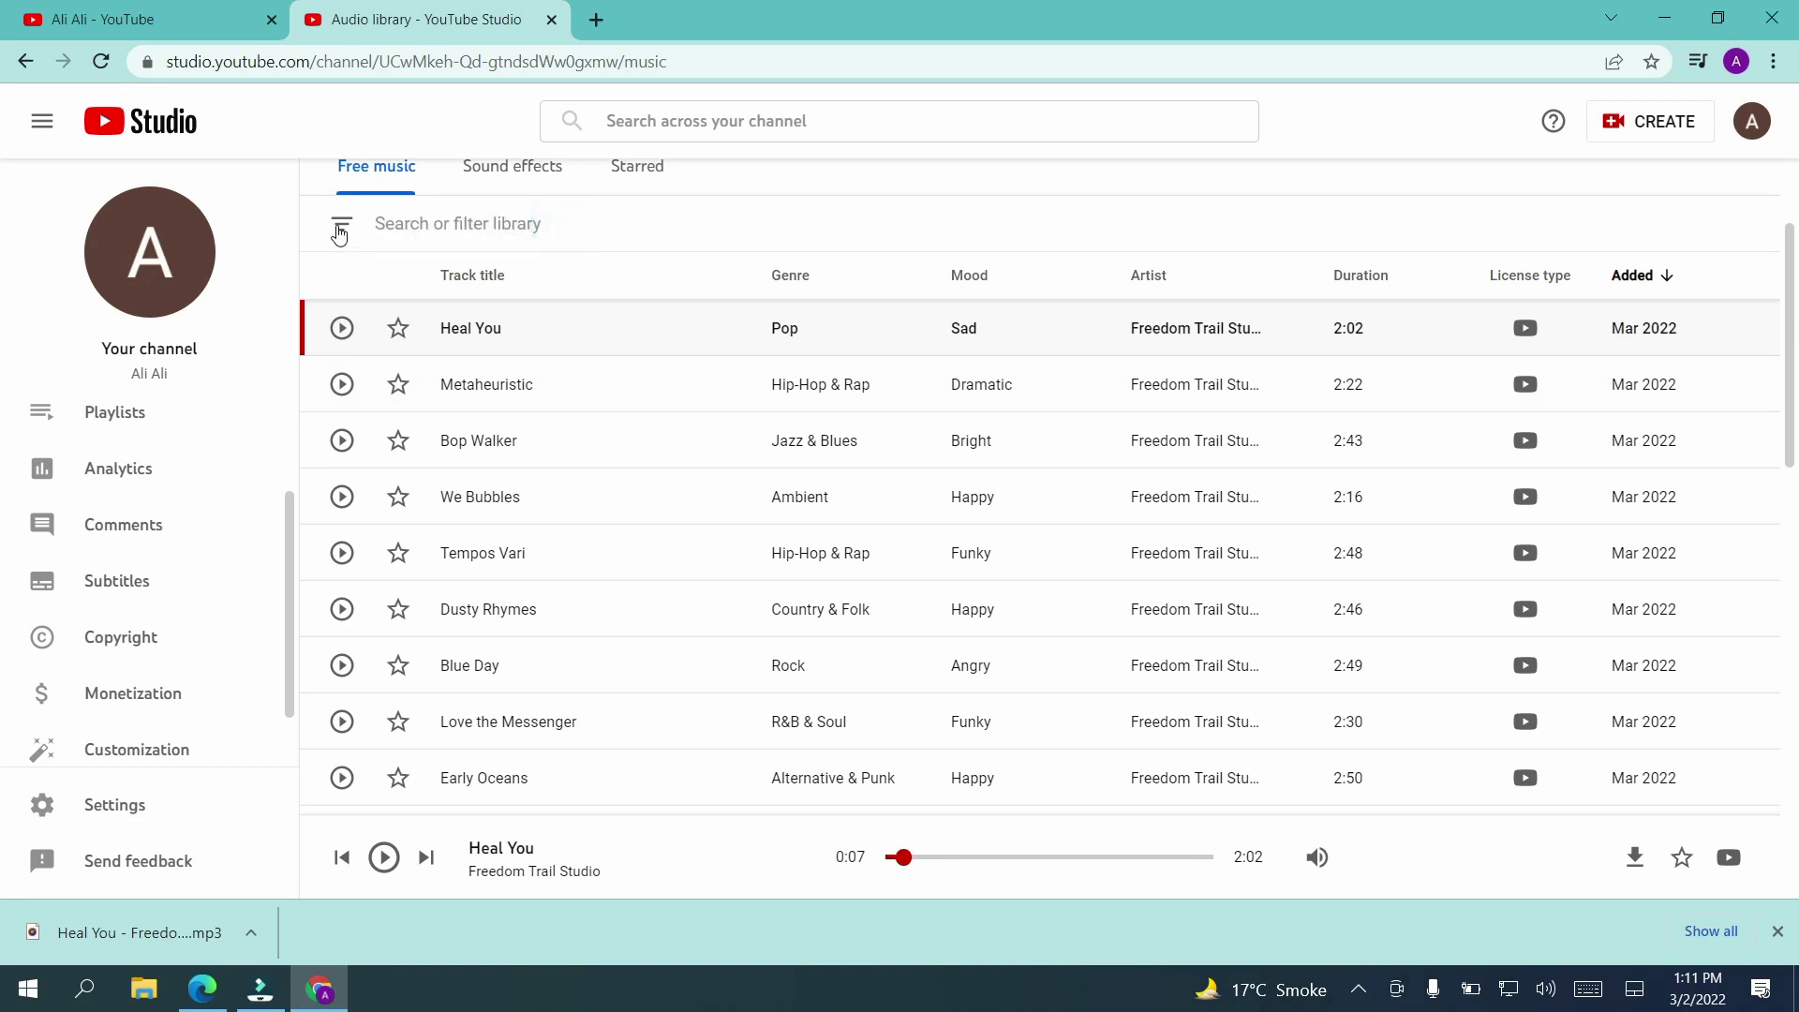
left_click(339, 226)
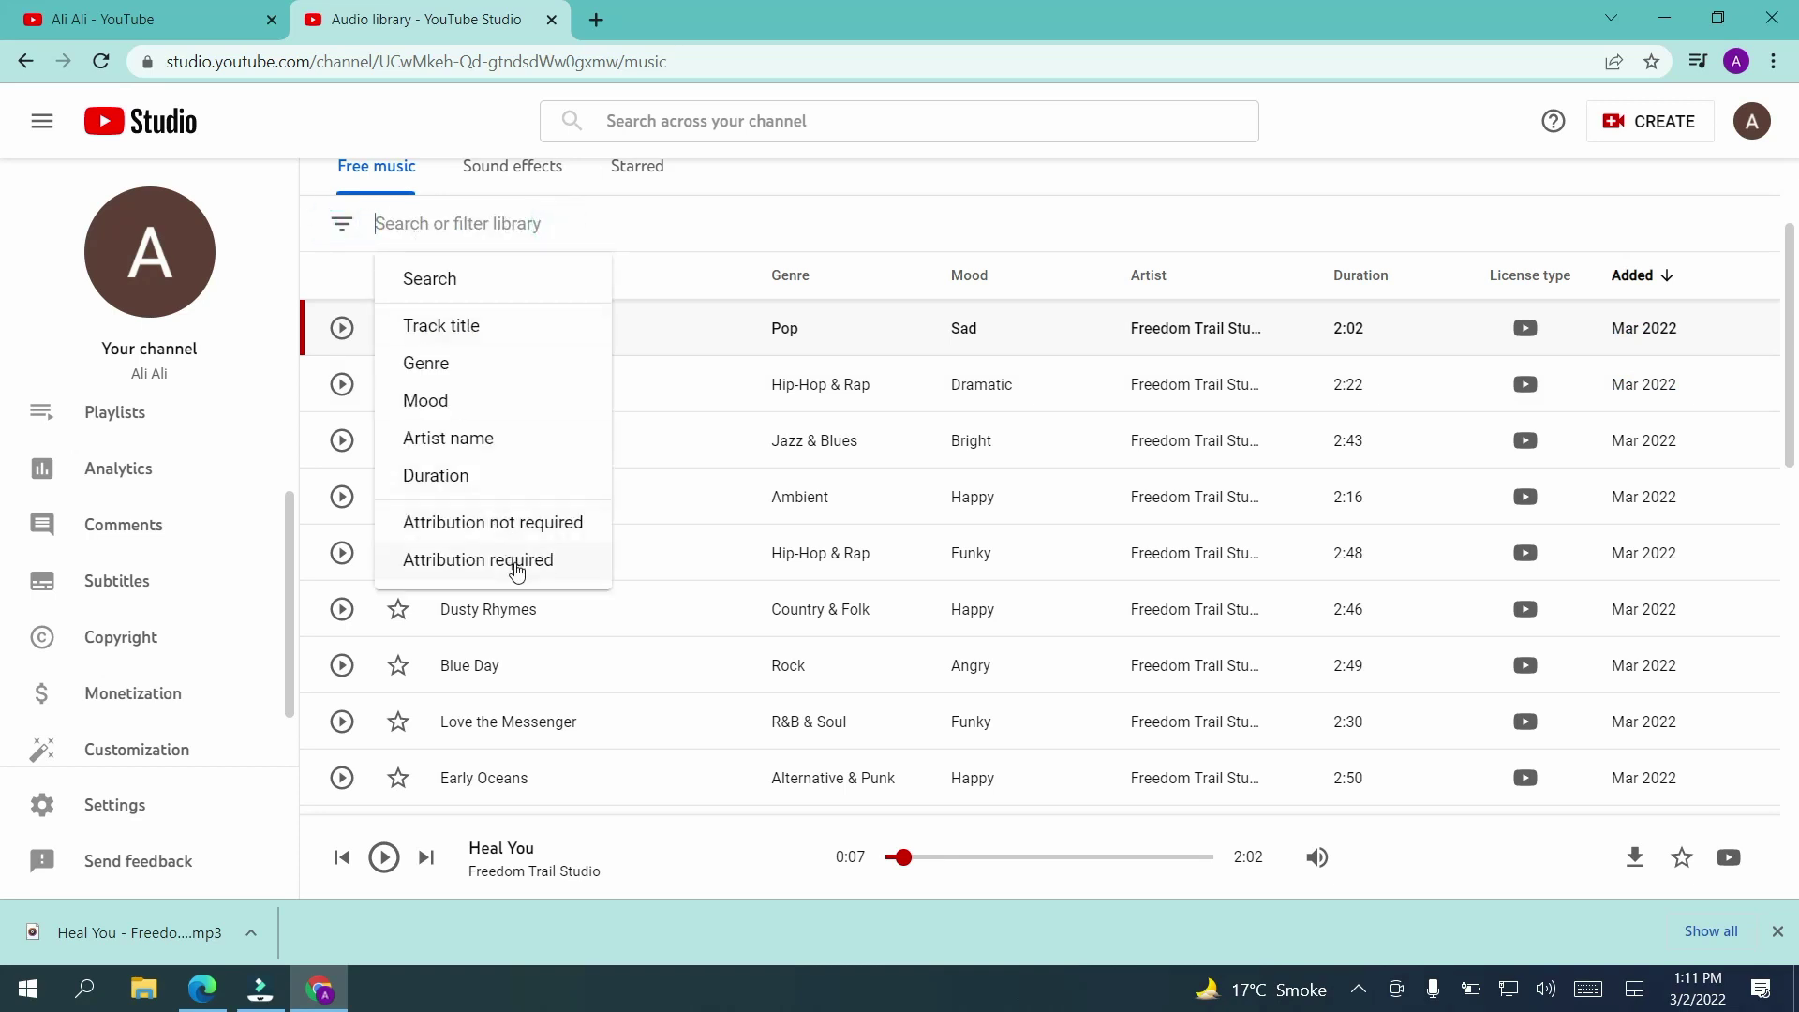
left_click(521, 562)
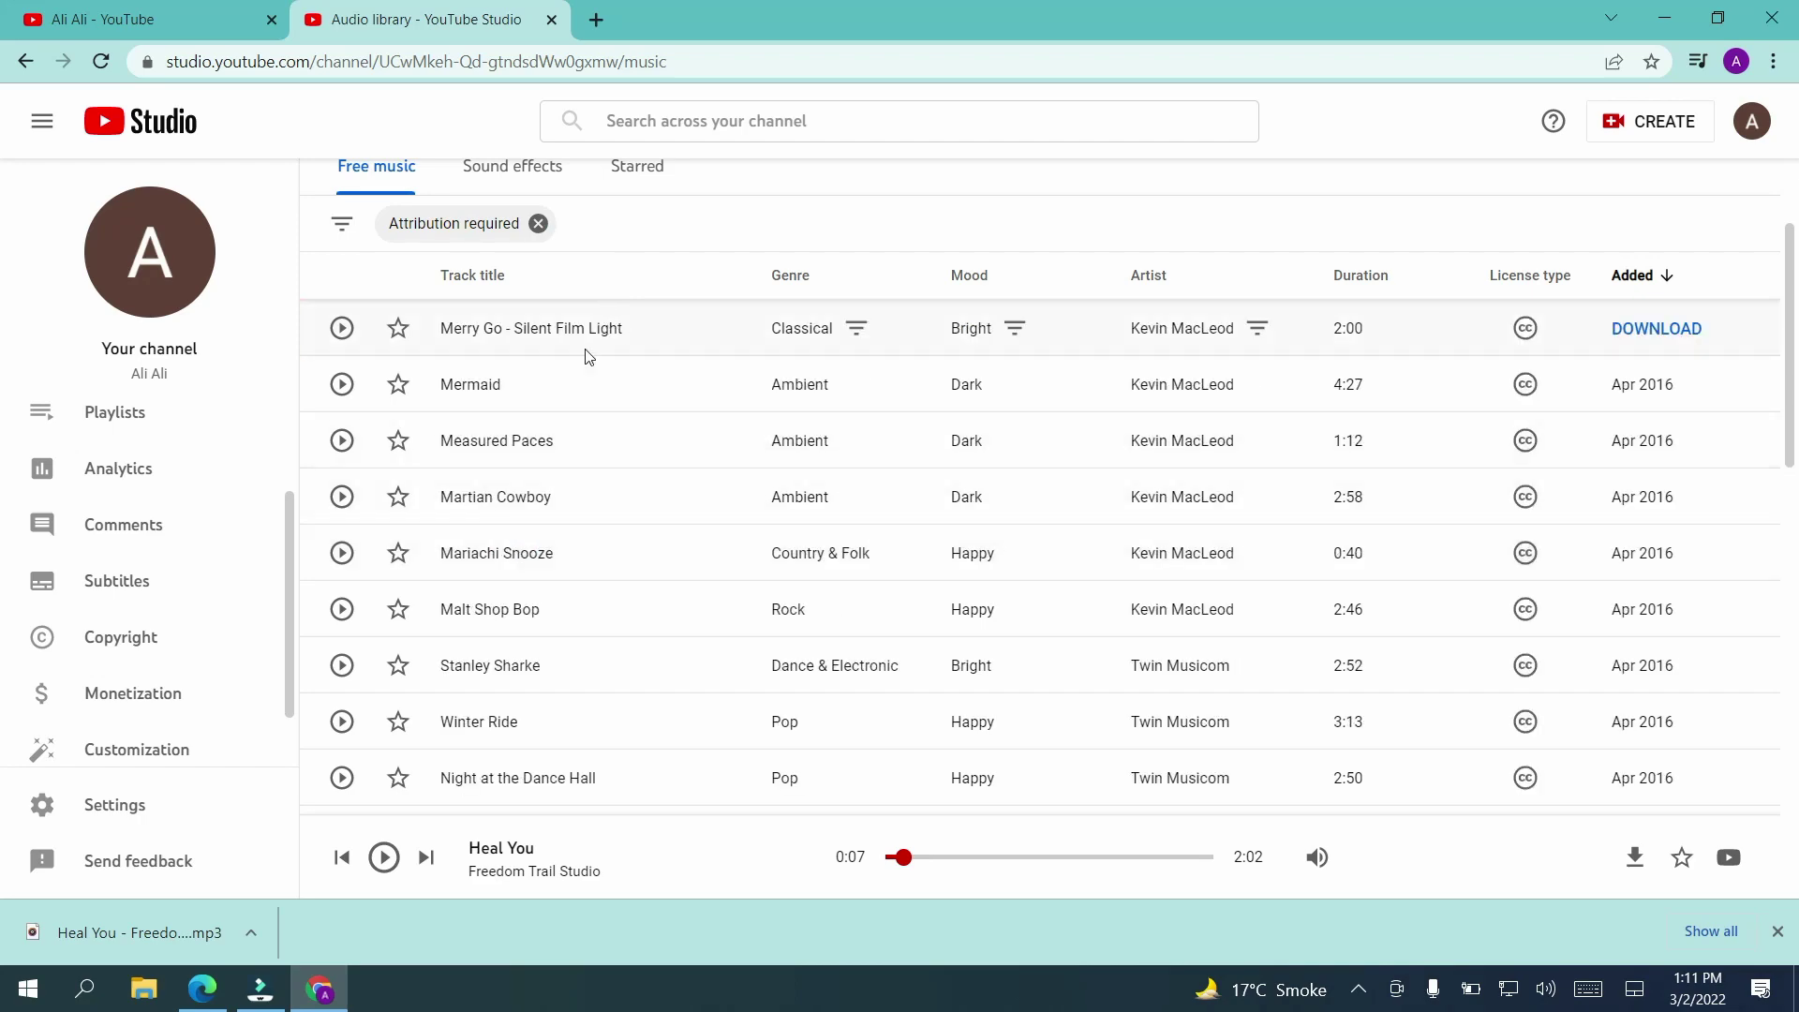
- Open the Creative Commons license details of the track "Merry Go - Silent Film Light" in the filtered list
scroll(555, 630, "down", 10)
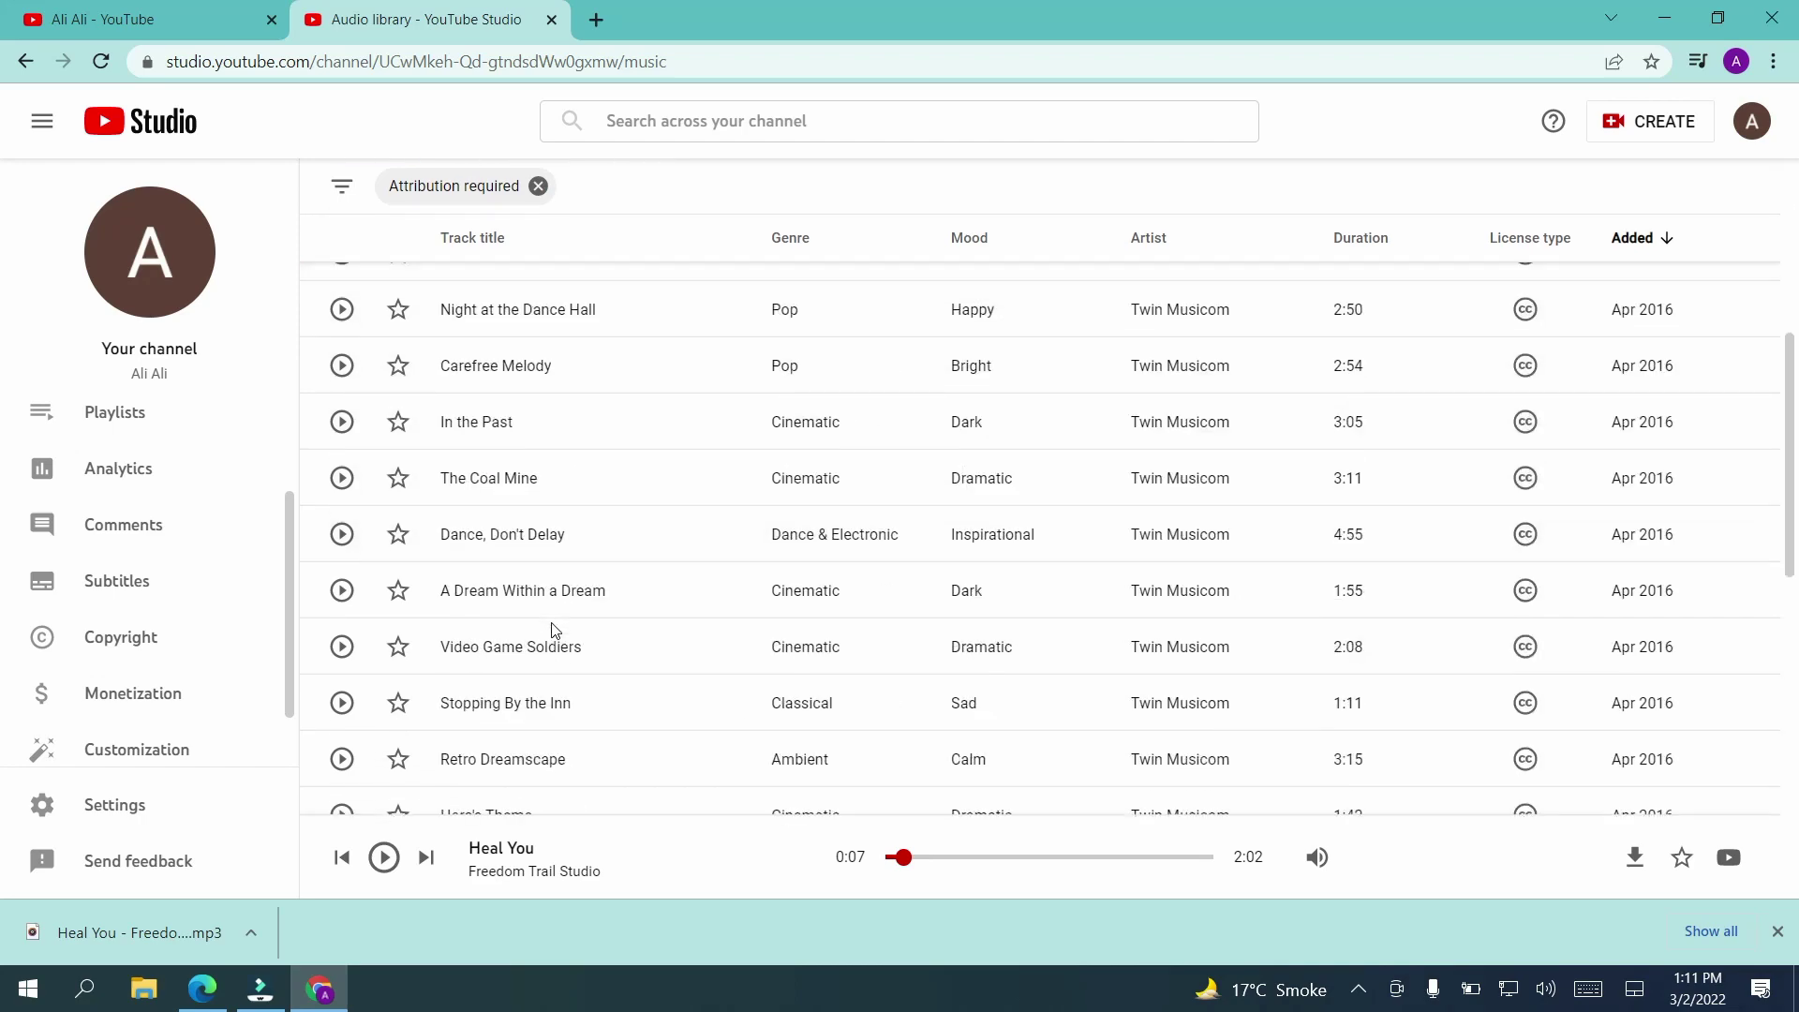
scroll(555, 630, "up", 10)
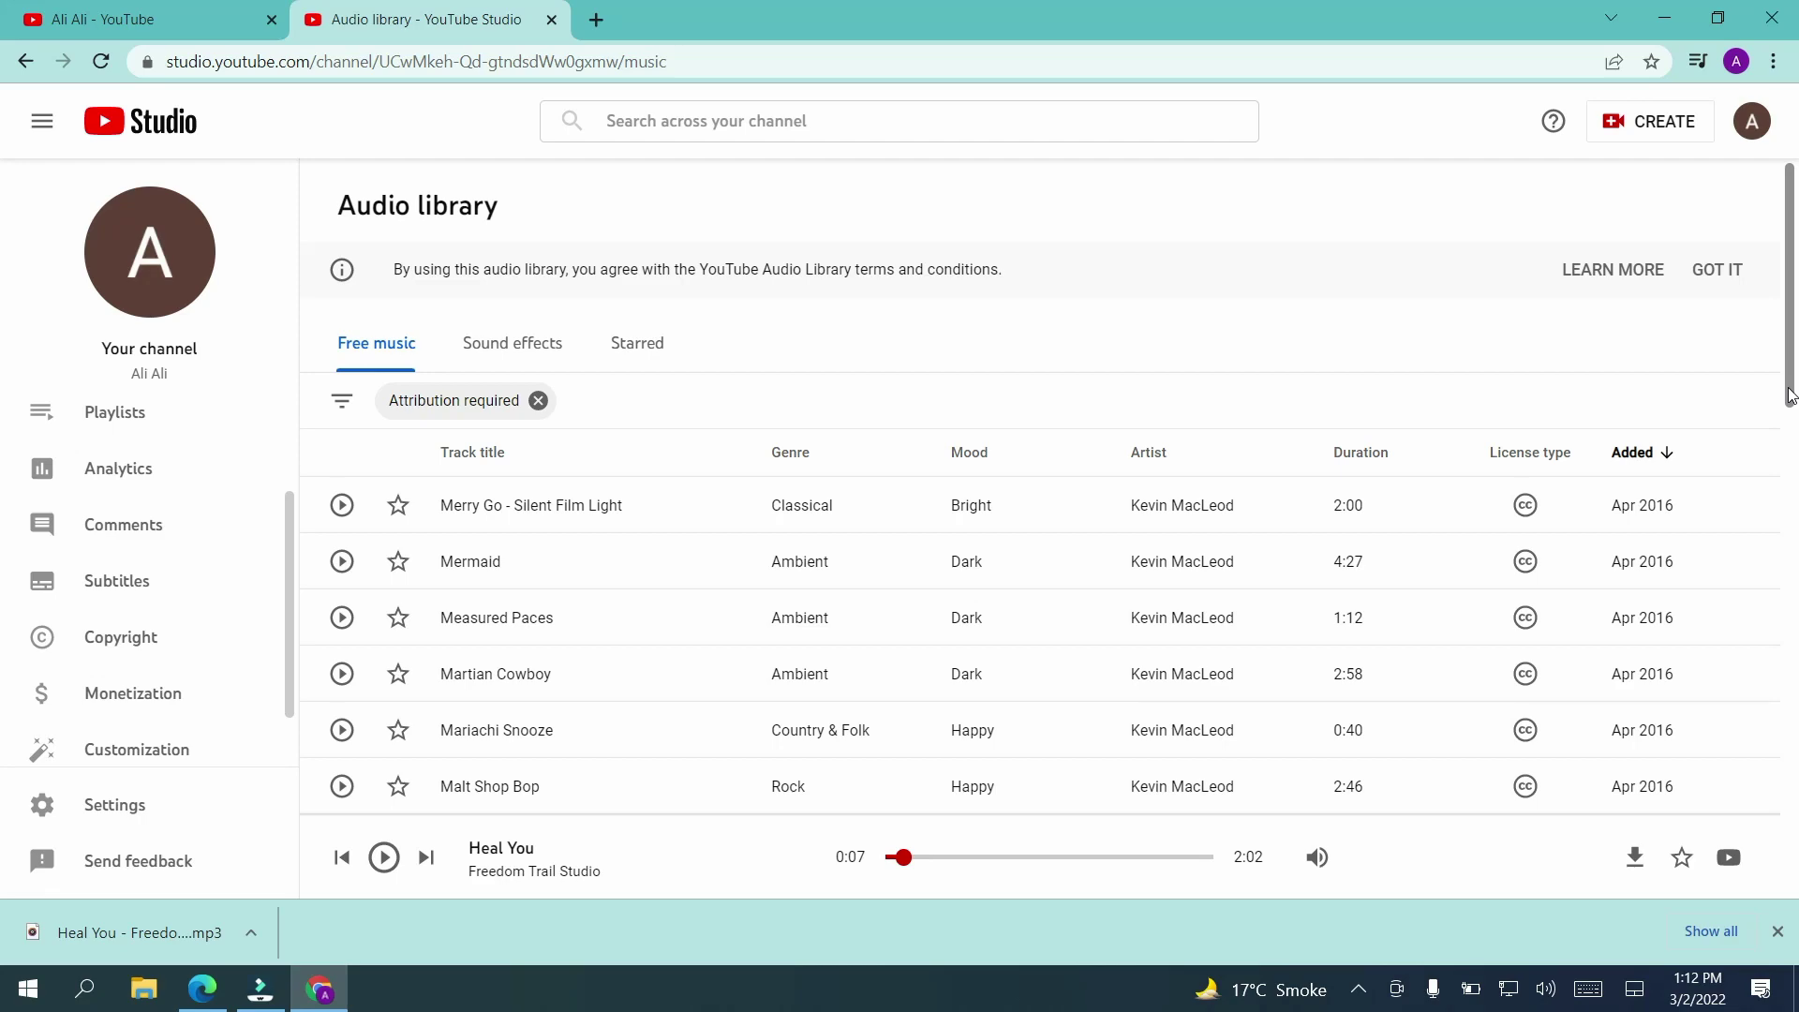
scroll(1790, 394, "down", 5)
scroll(1790, 399, "up", 5)
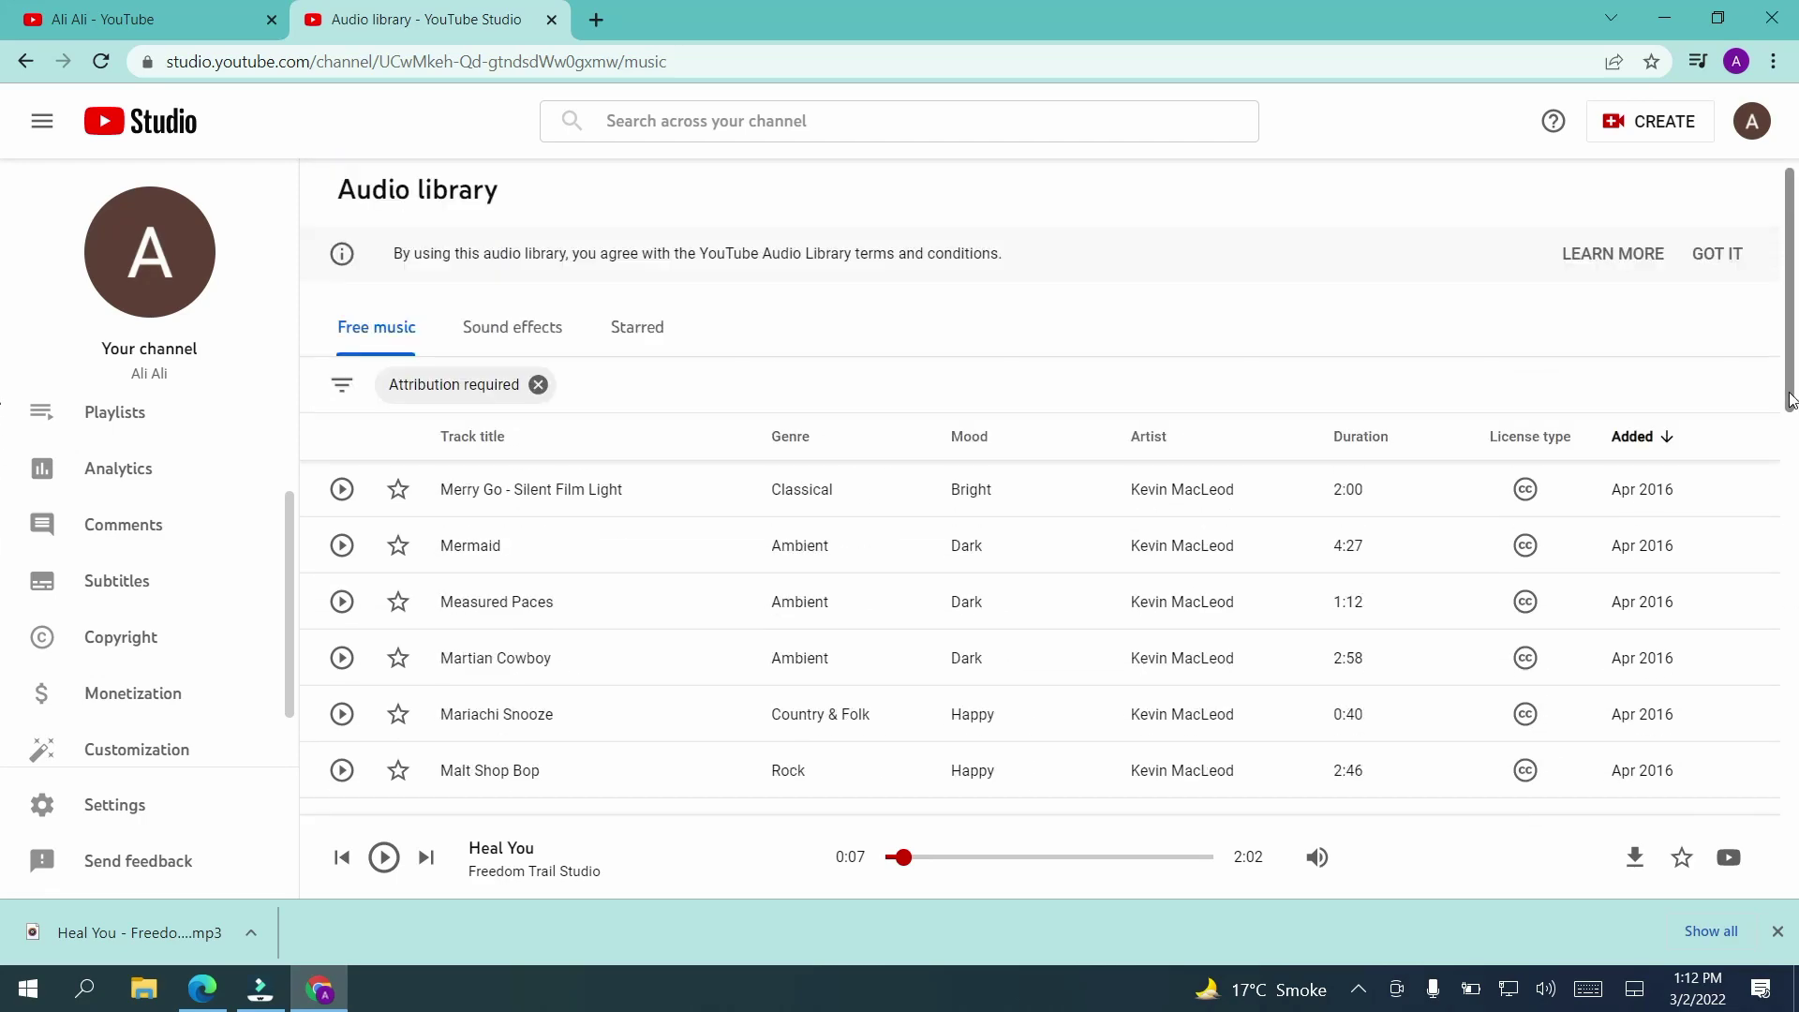
mouse_move(1532, 505)
mouse_move(1790, 339)
left_mouse_down()
mouse_move(1774, 600)
mouse_move(1771, 357)
left_mouse_up()
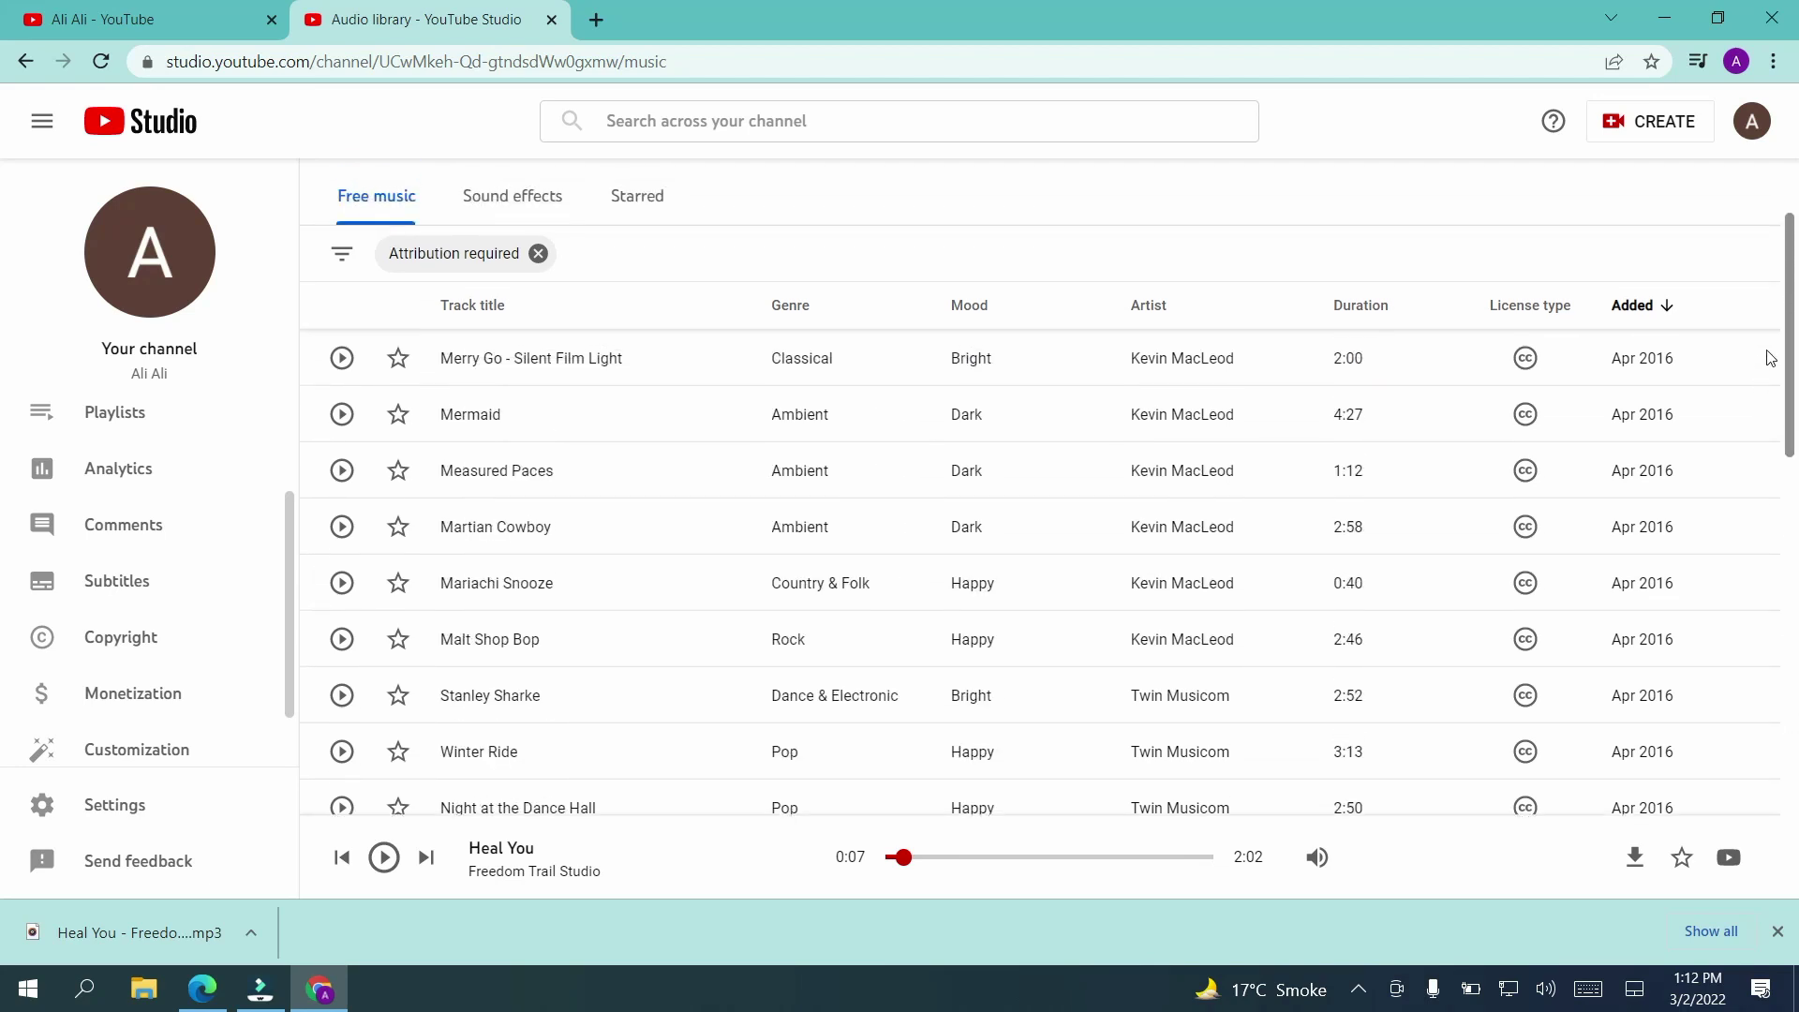
mouse_move(1773, 358)
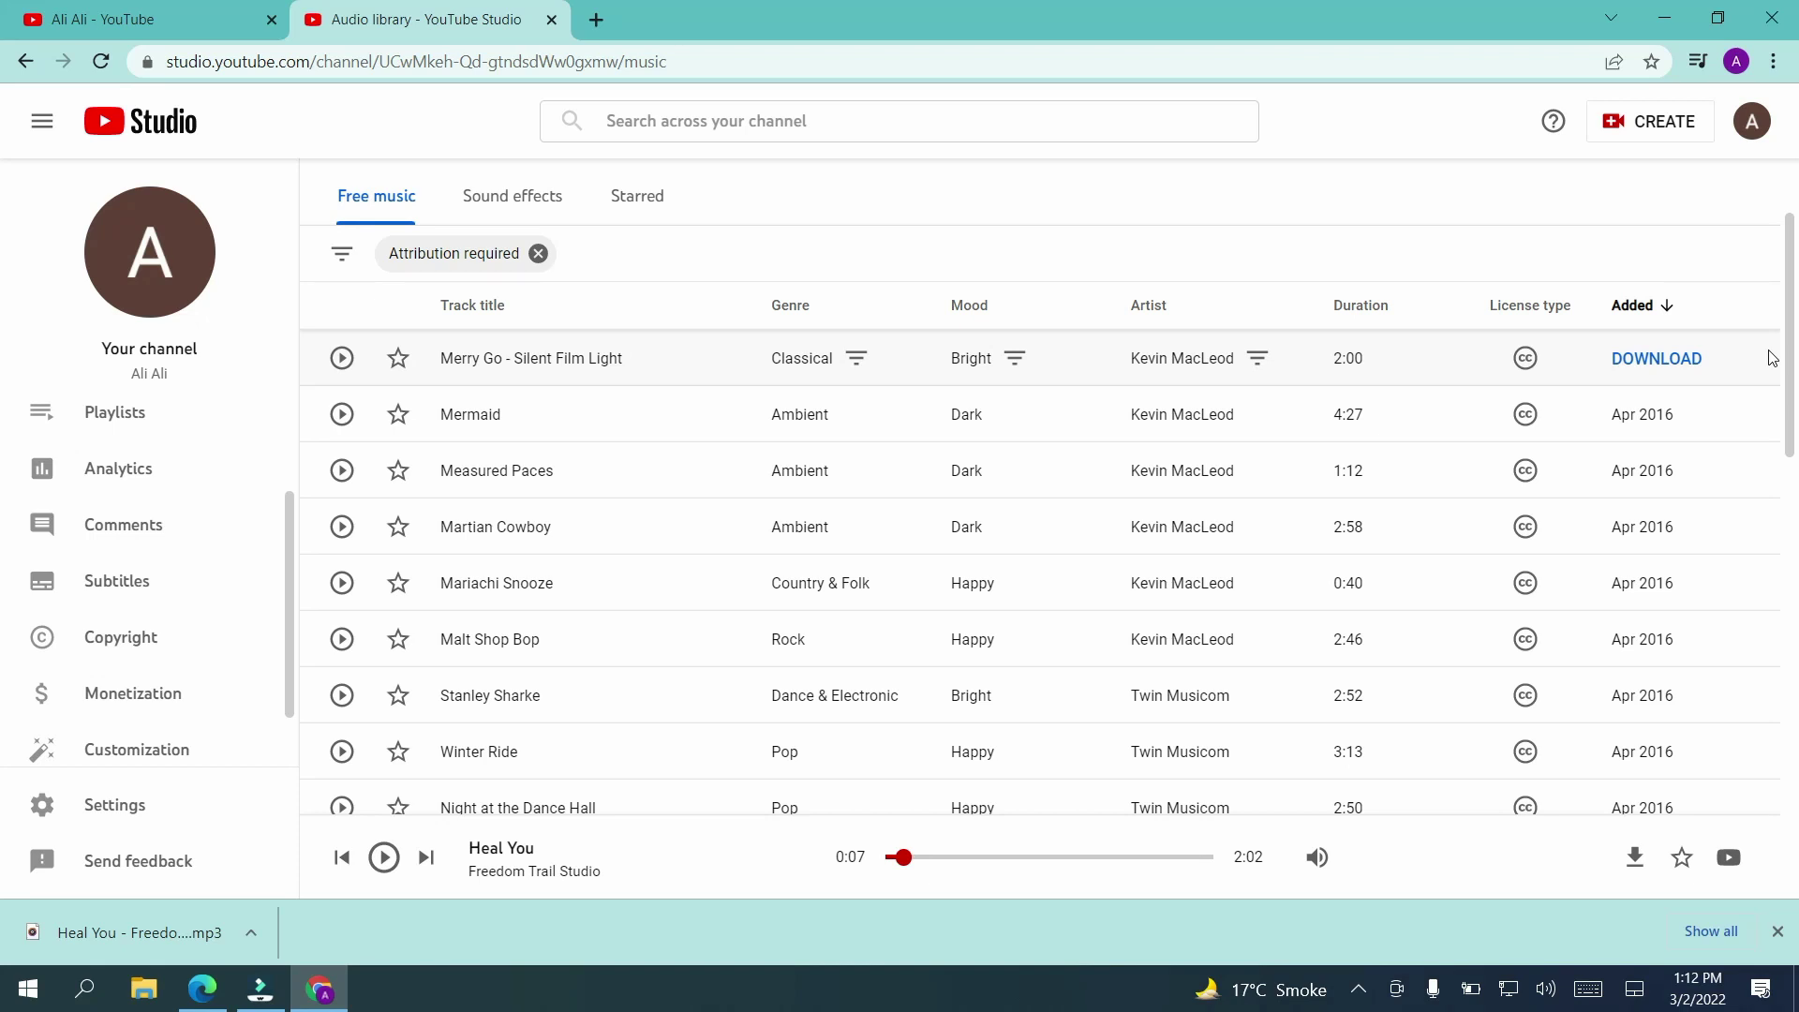
left_click(1525, 358)
mouse_move(1526, 363)
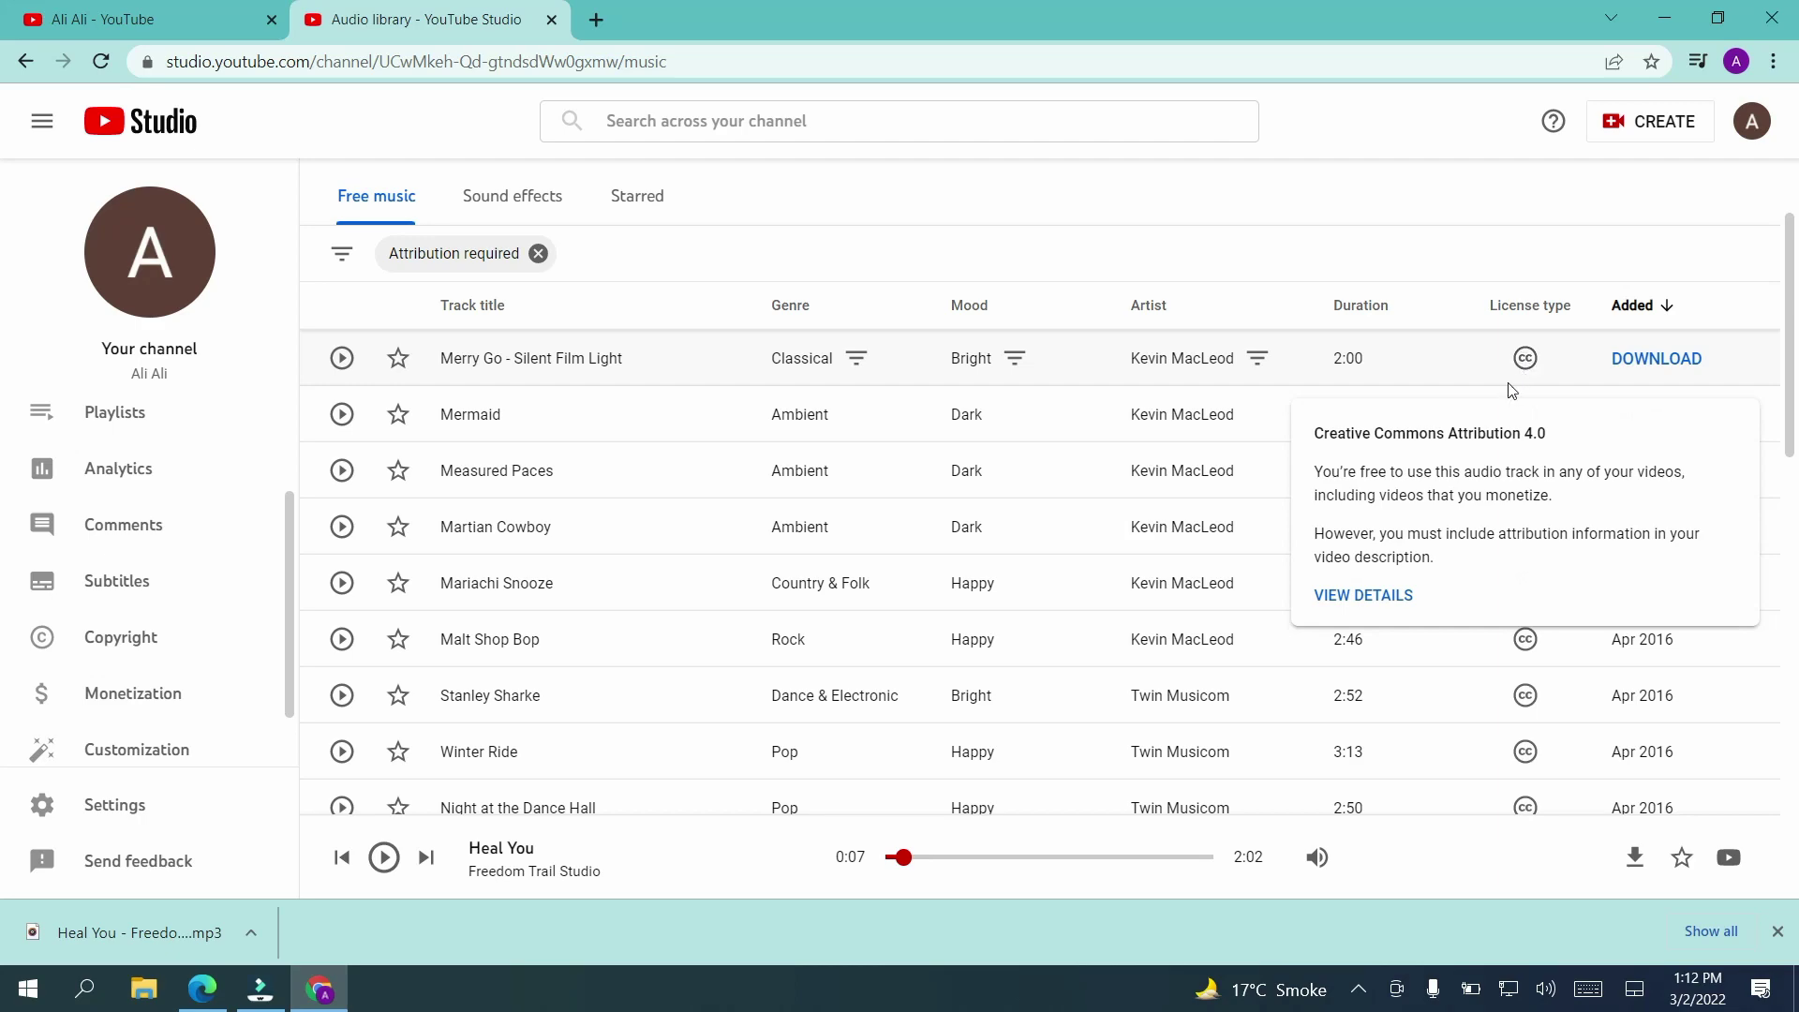
left_click(1525, 360)
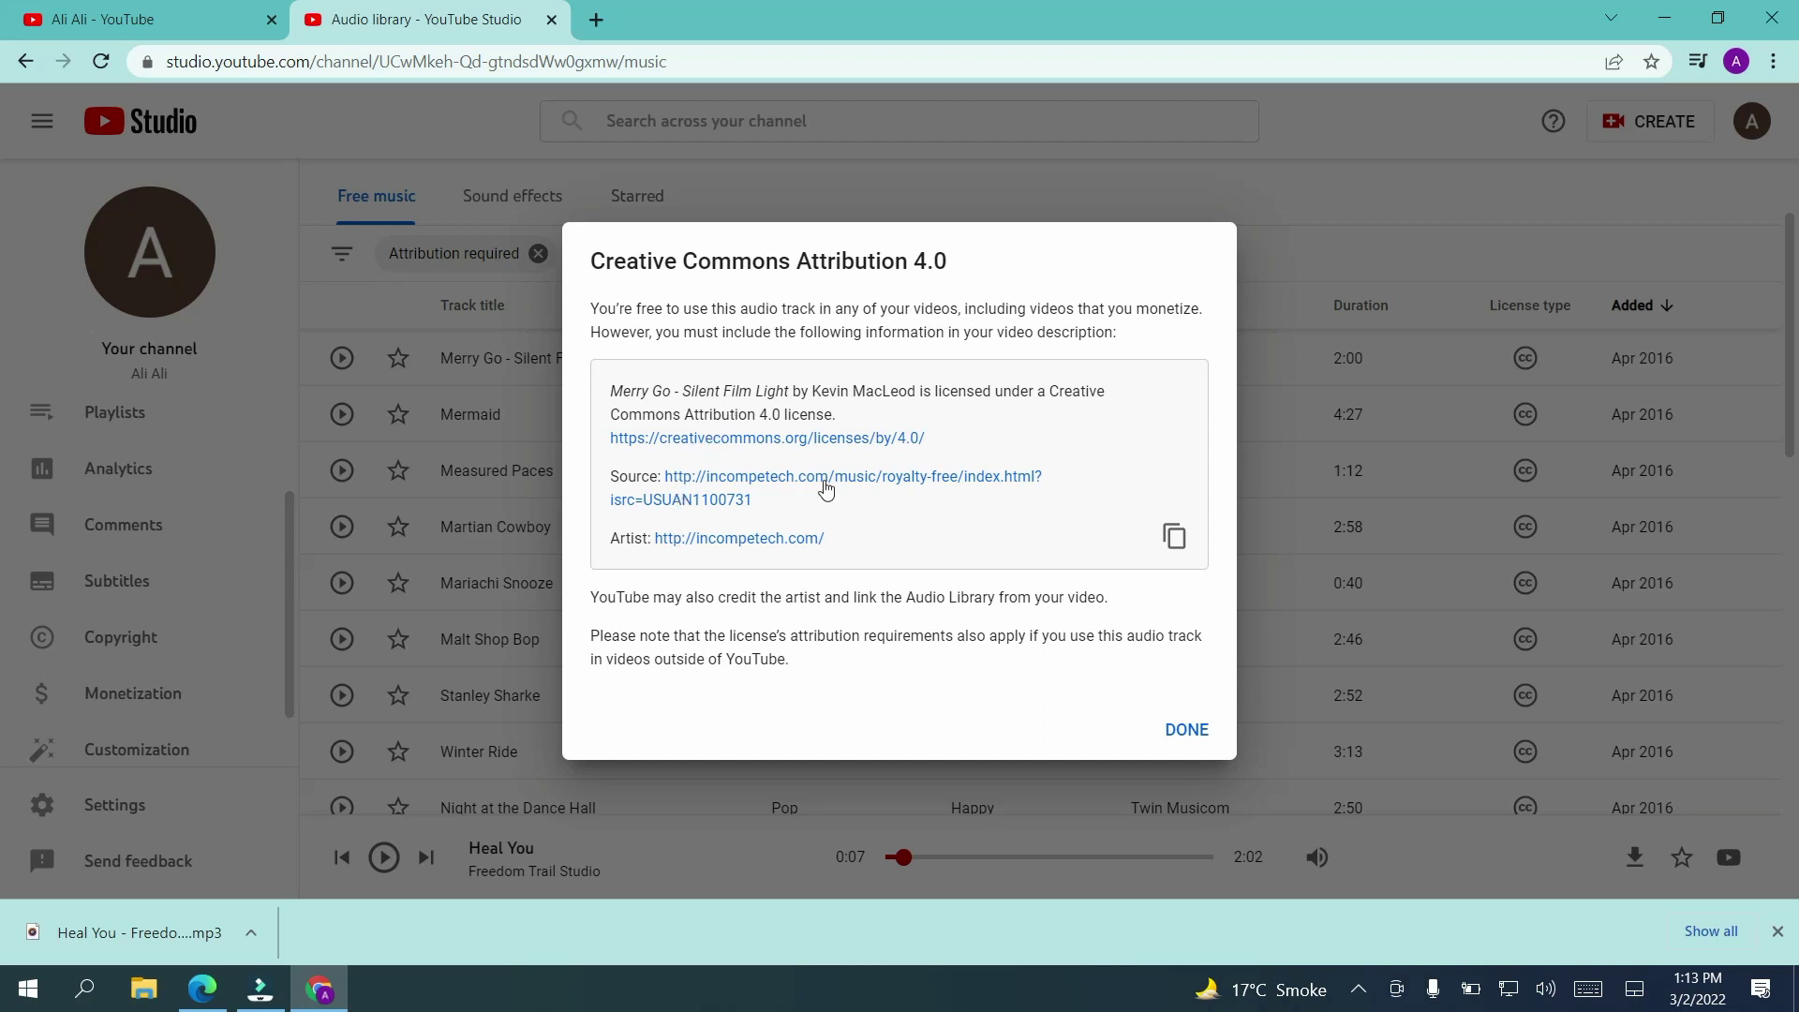
- Copy the attribution text for "Merry Go - Silent Film Light" to the clipboard and close the license details
left_click(1165, 541)
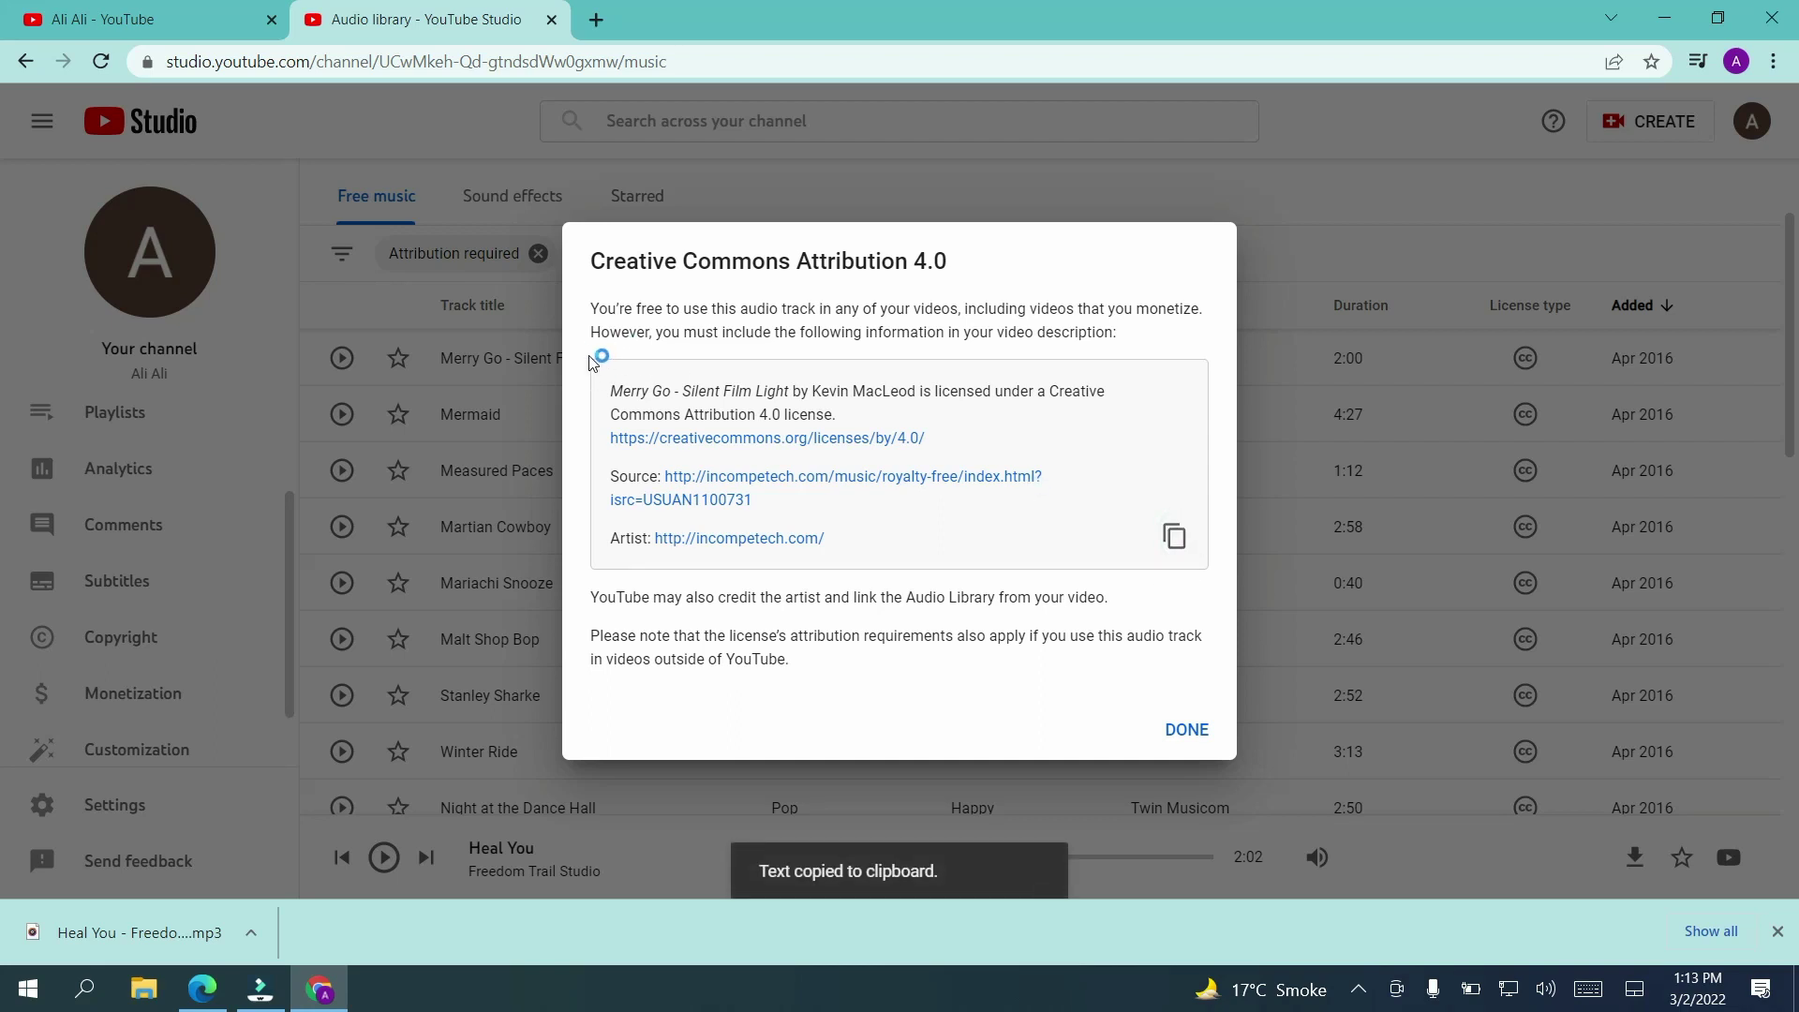
left_click_drag(609, 386, 843, 546)
right_click(806, 481)
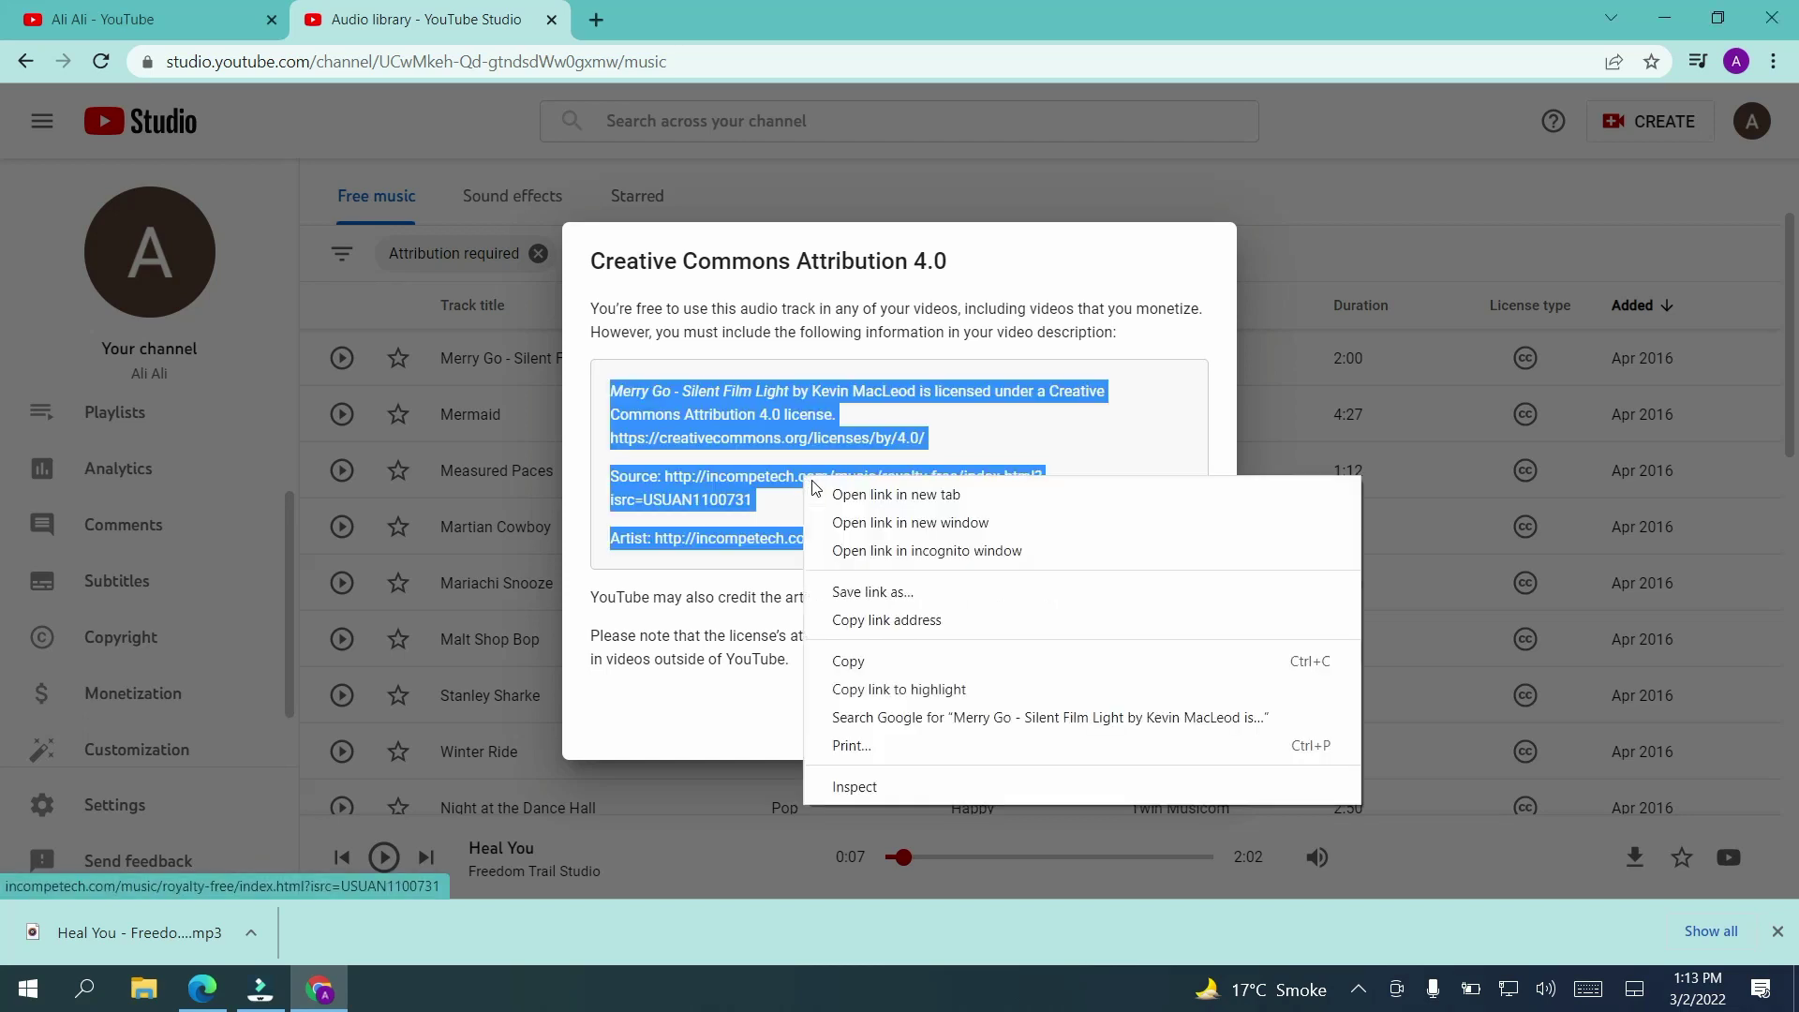
left_click(1071, 439)
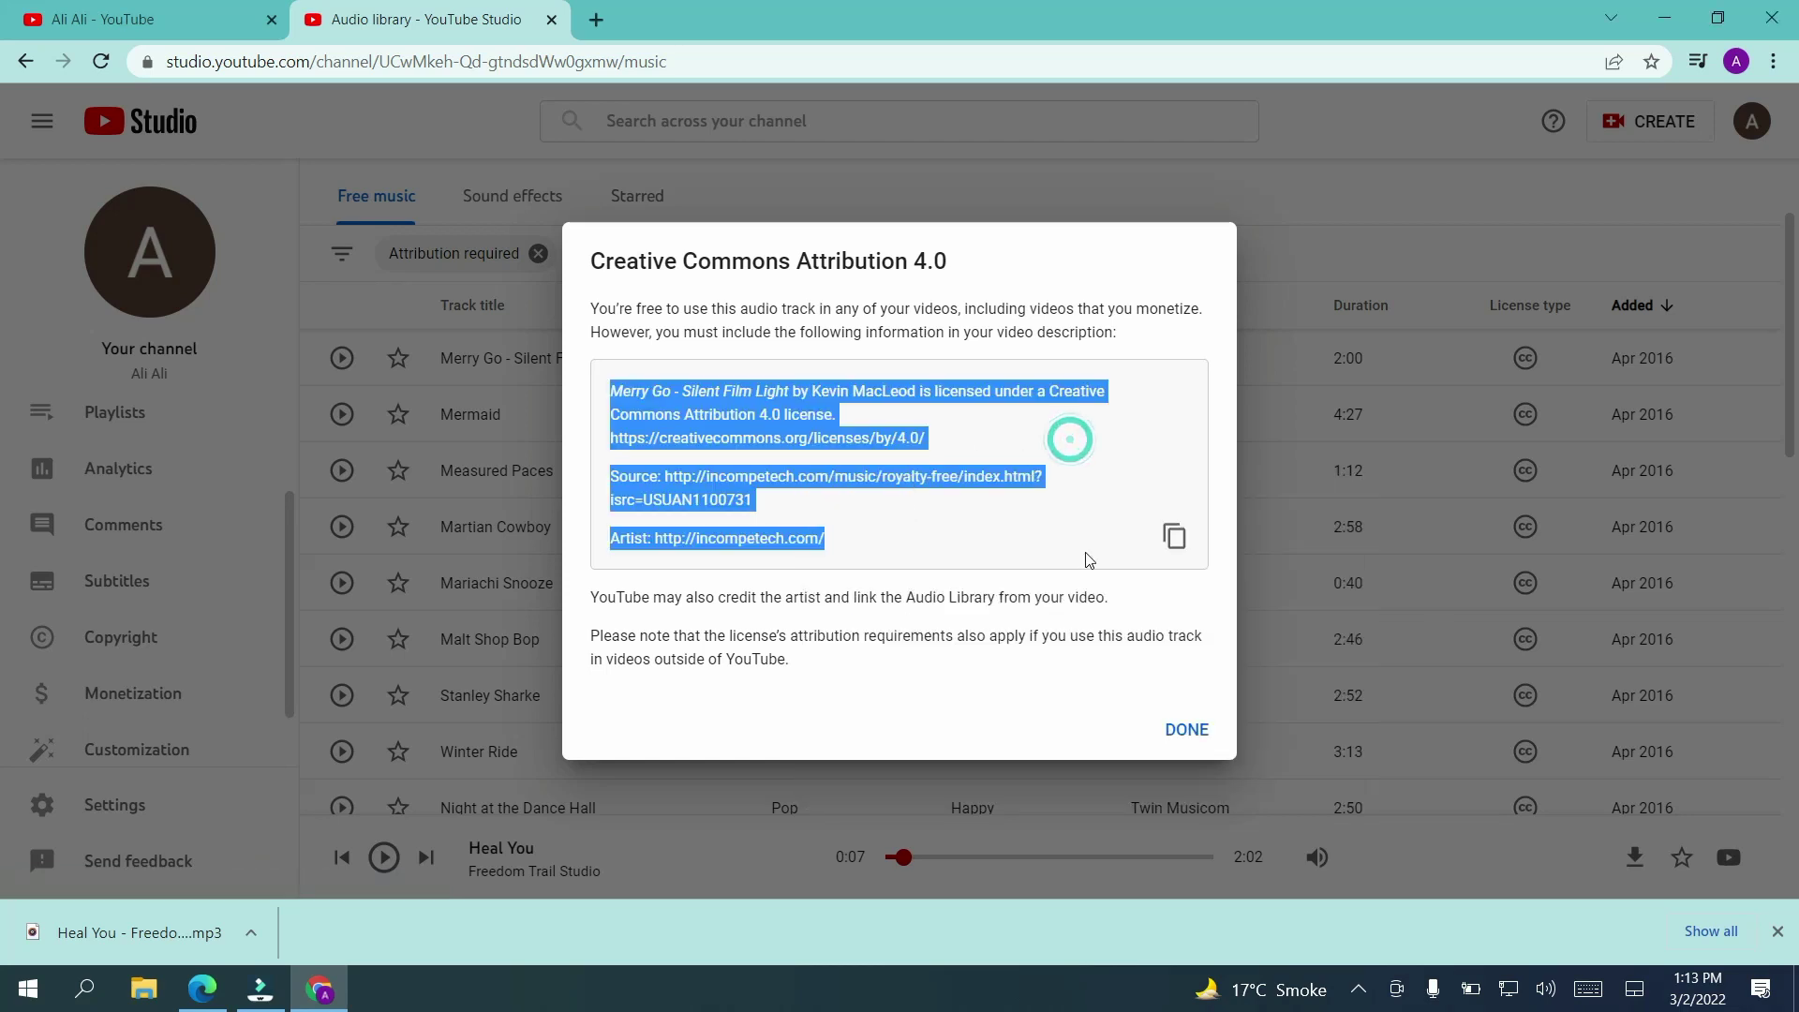
left_click(1173, 536)
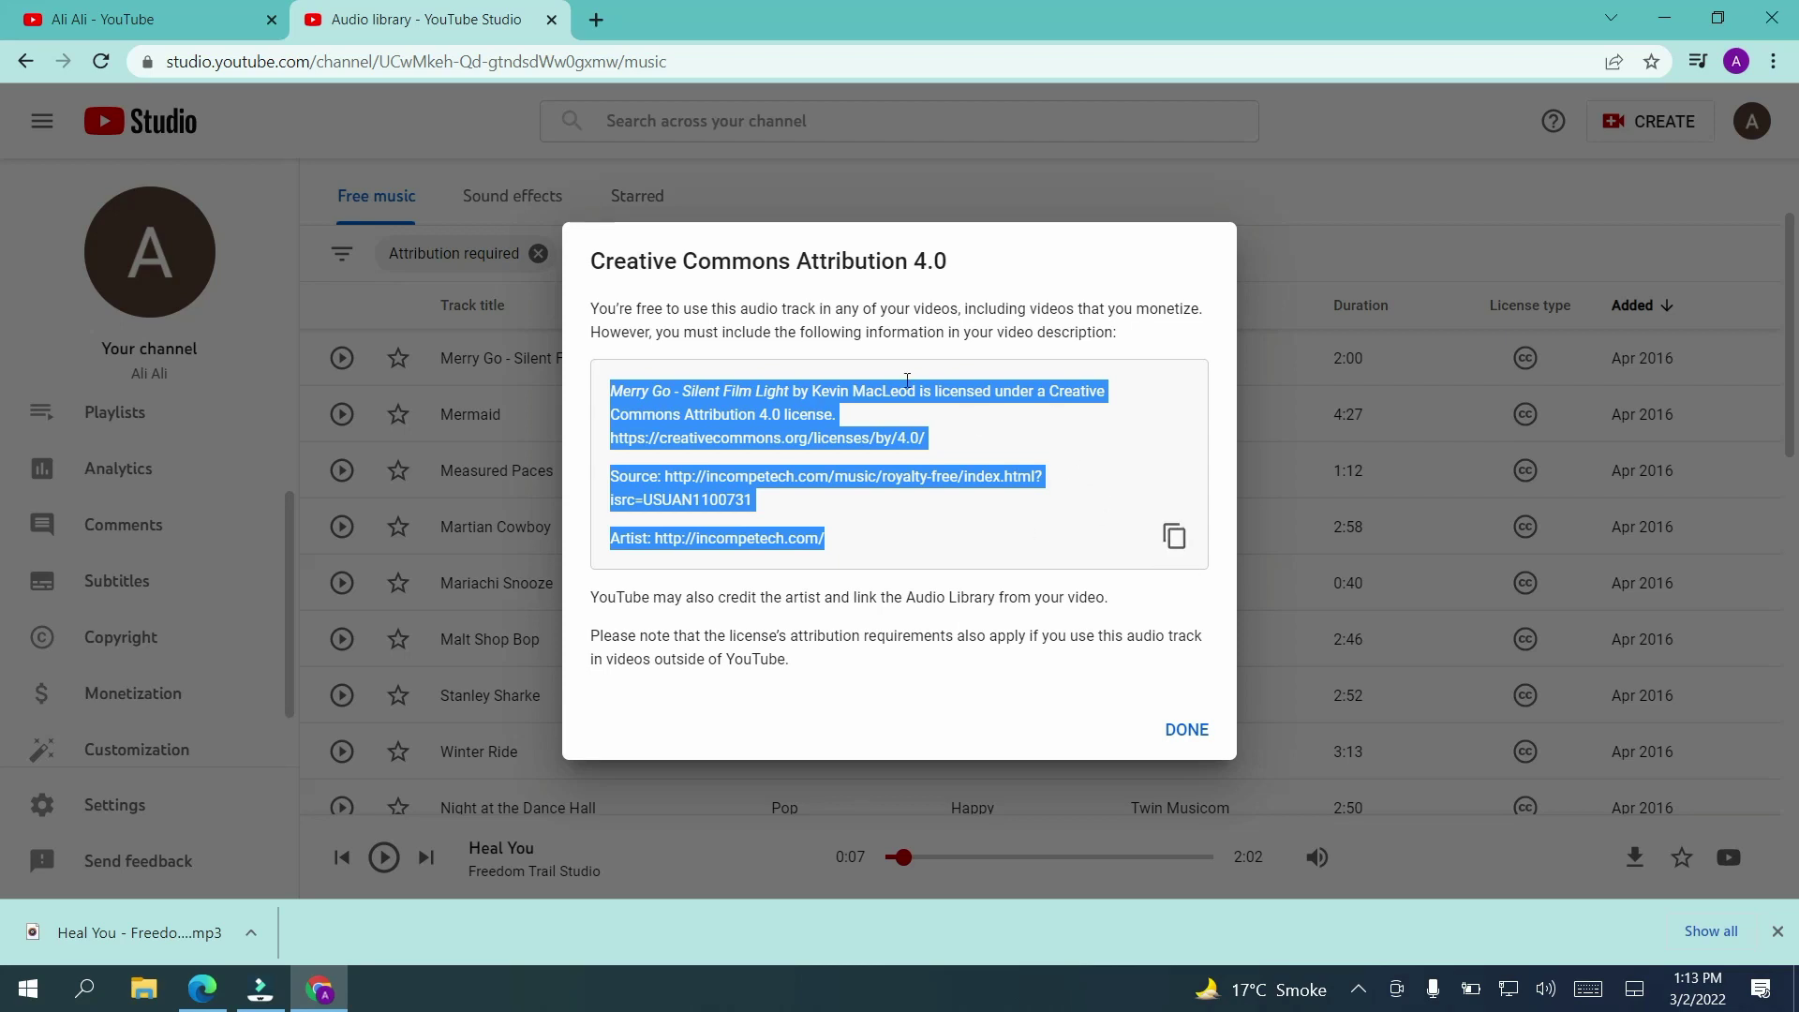
left_click(1131, 489)
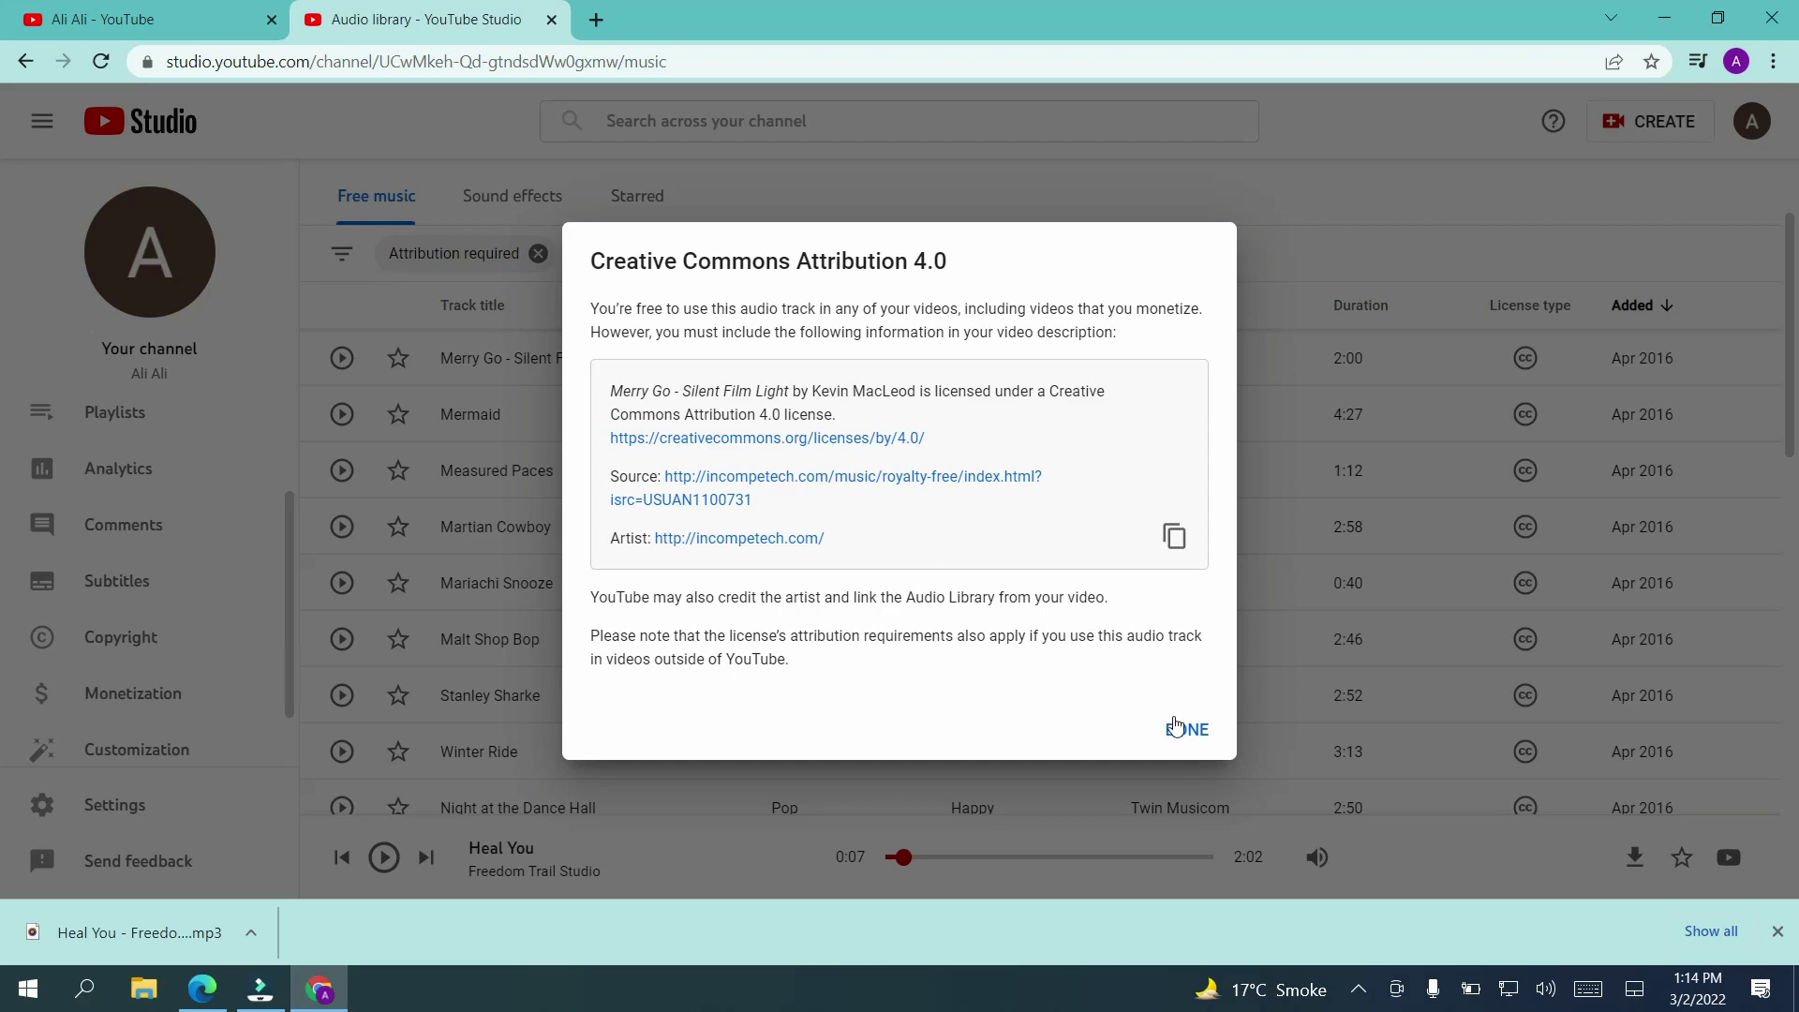
left_click(1178, 730)
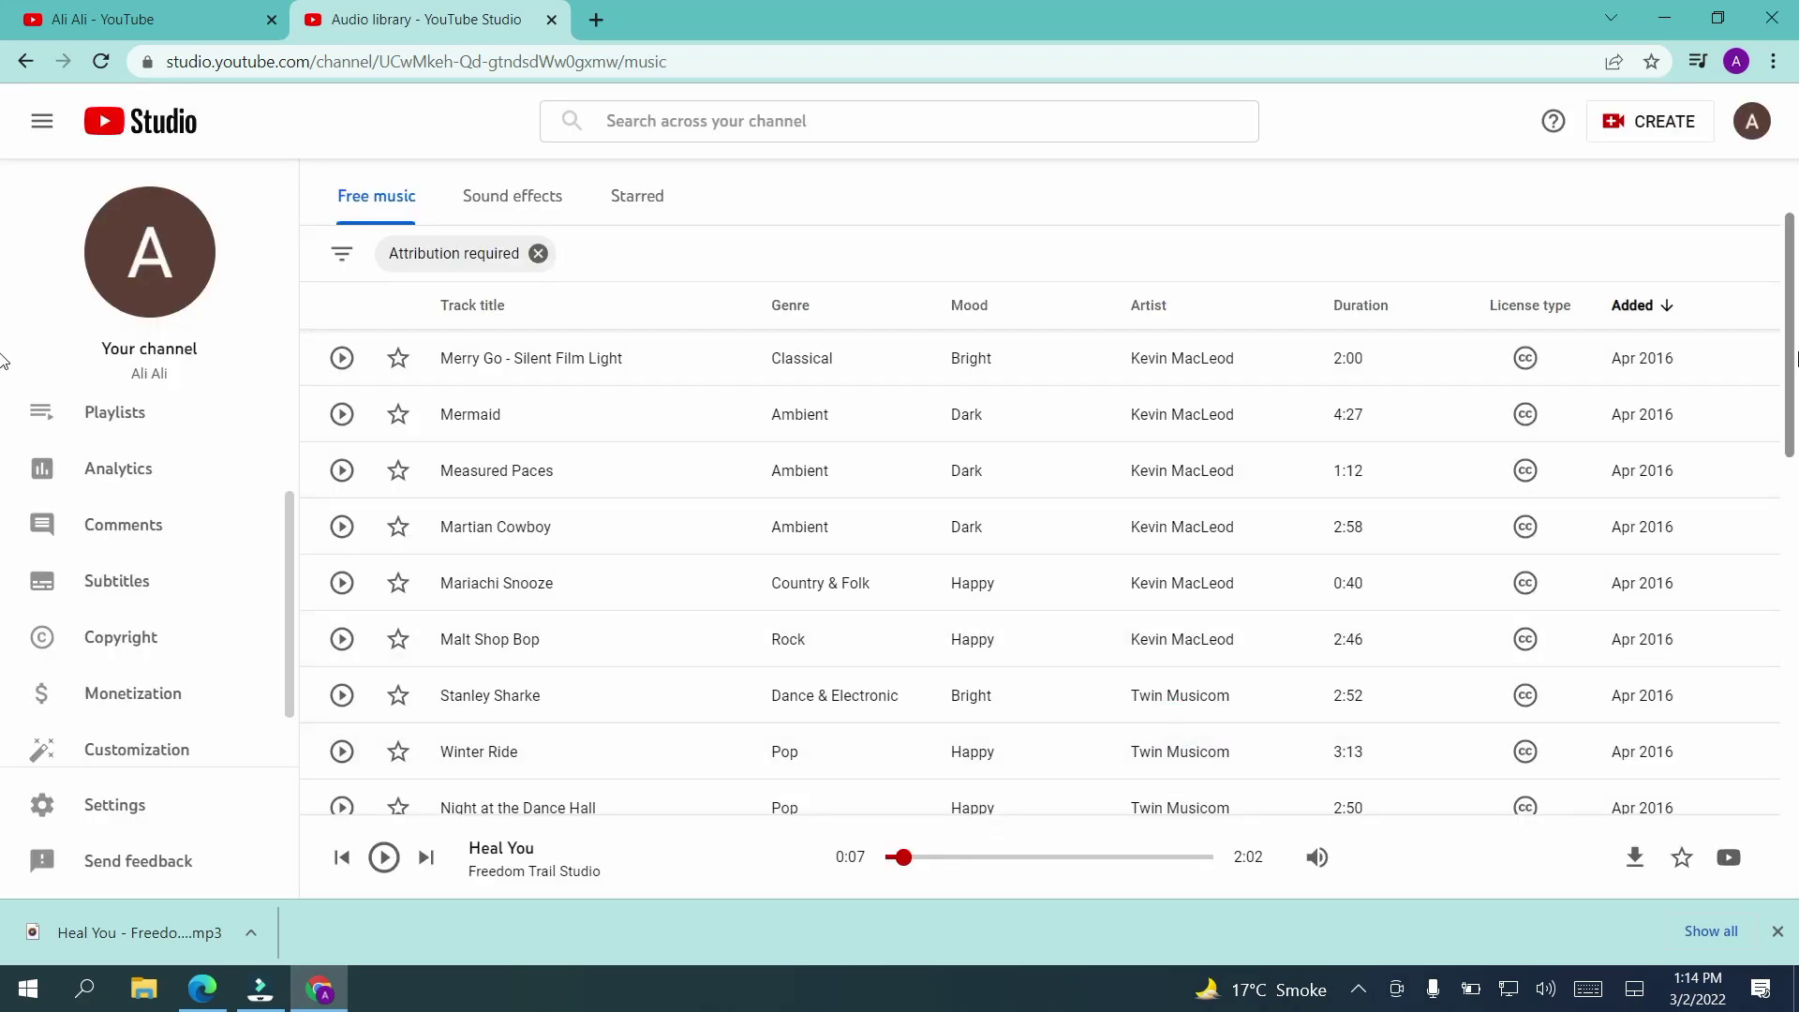
- Switch from free music to the sound effects library and look through the first page of its list
left_click_drag(1794, 352, 1795, 720)
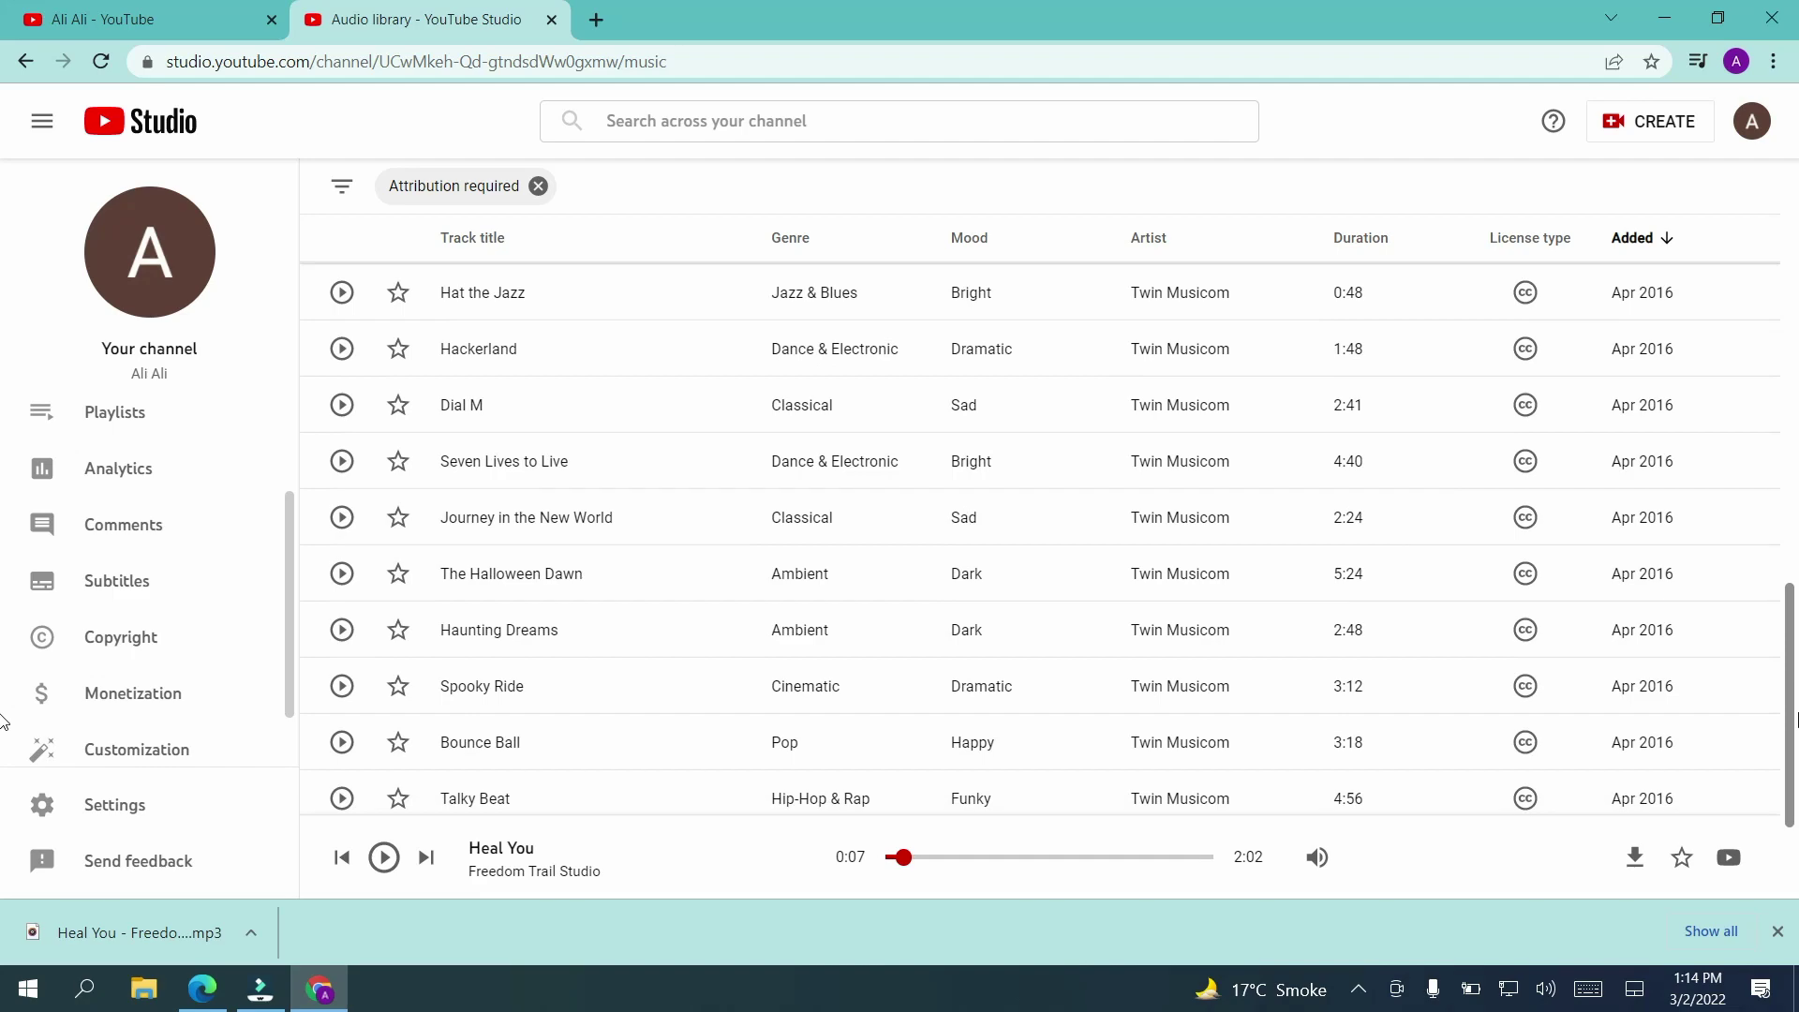
left_click_drag(1795, 720, 1780, 339)
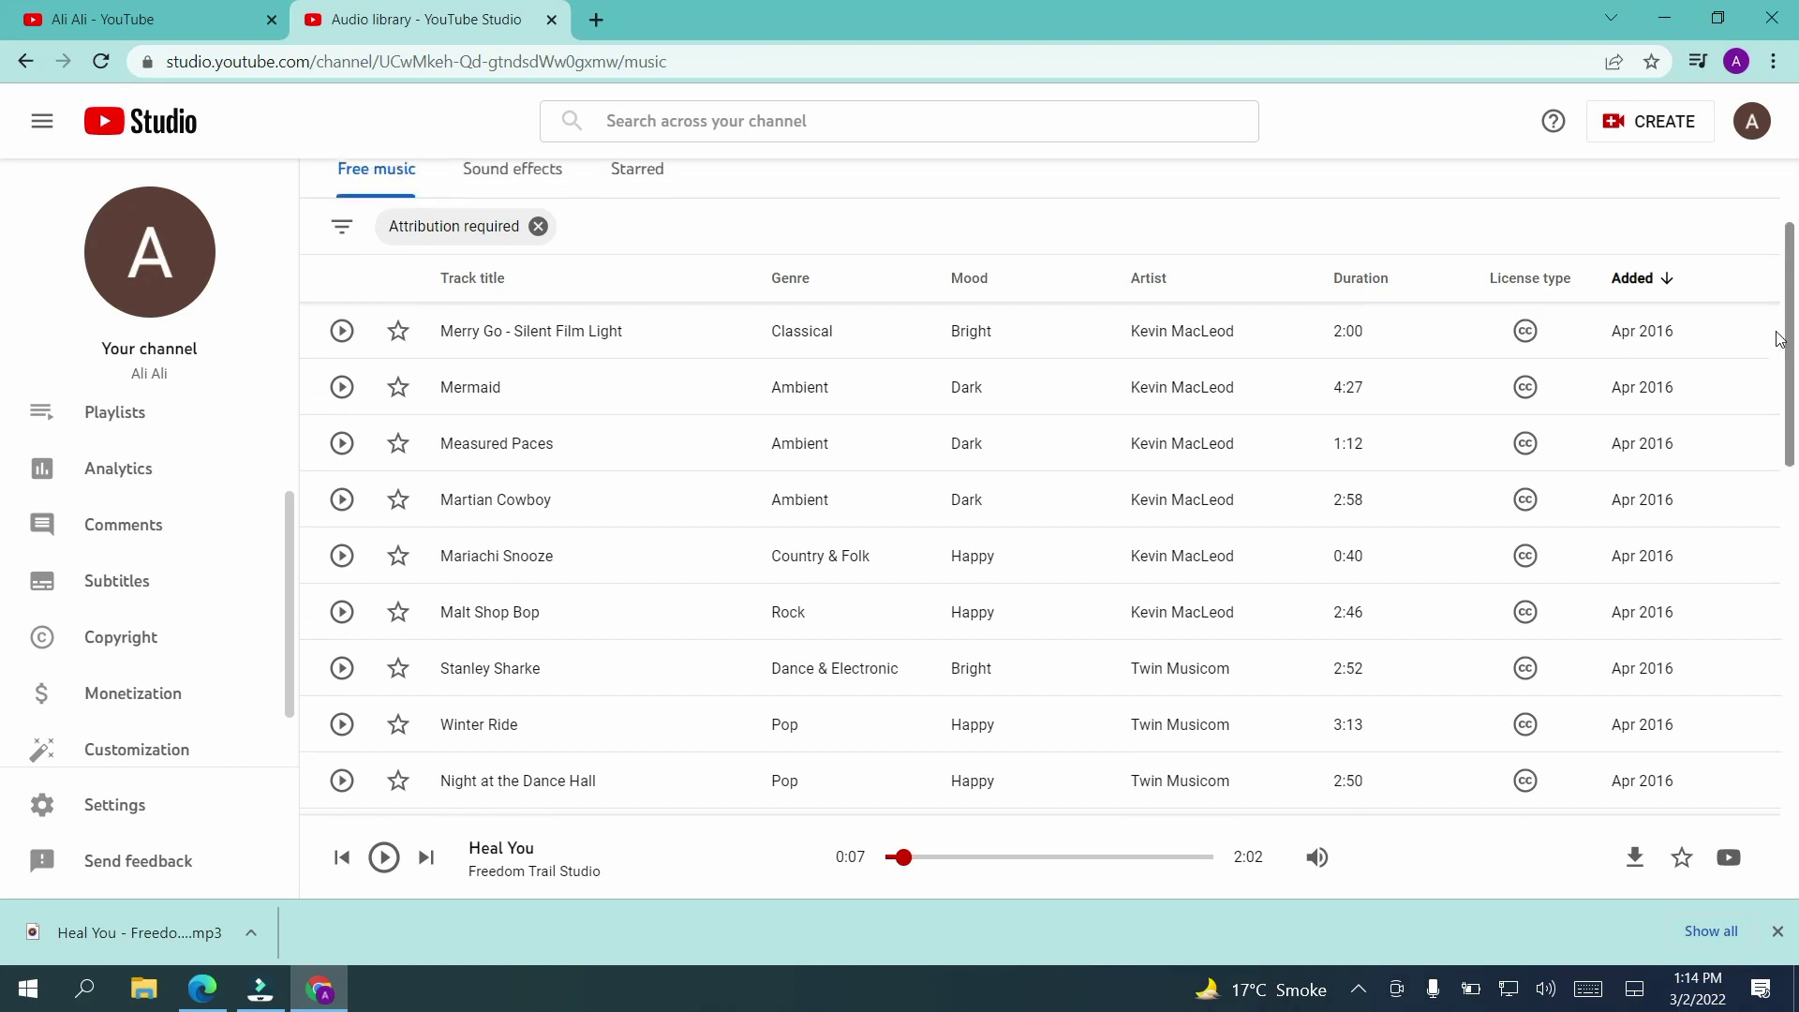
scroll(1773, 310, "up", 2)
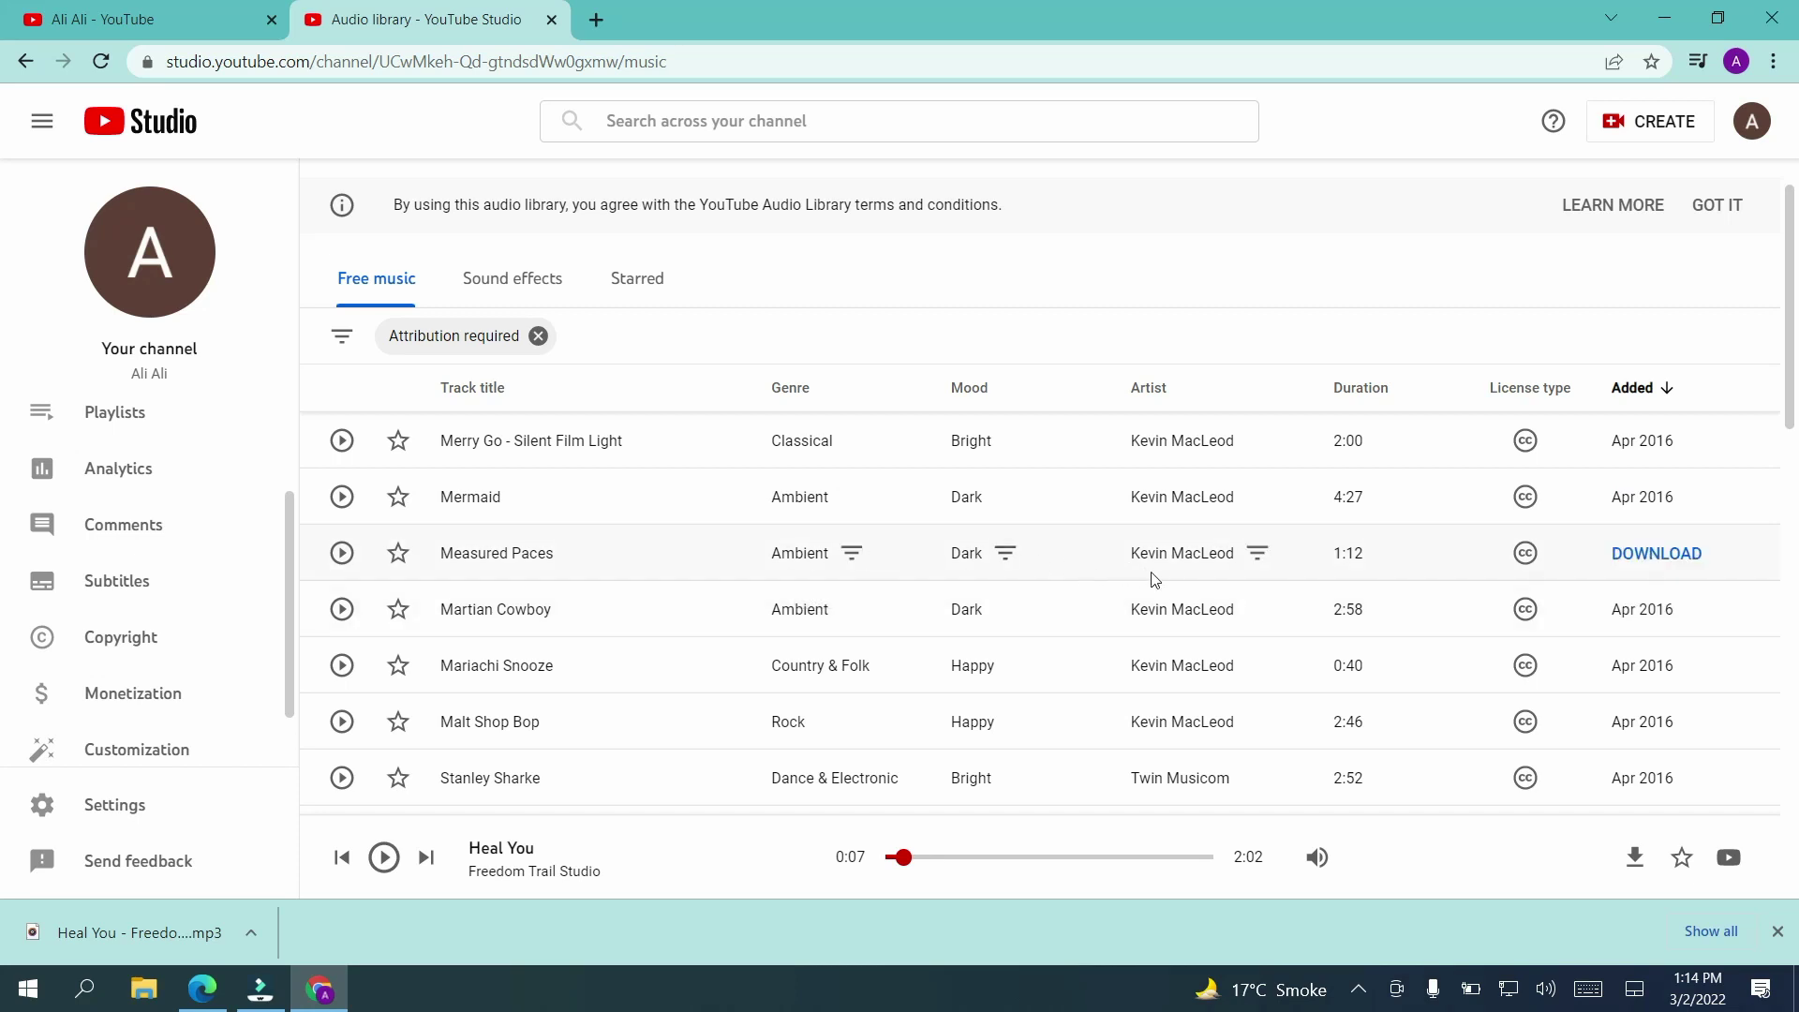
left_click(514, 287)
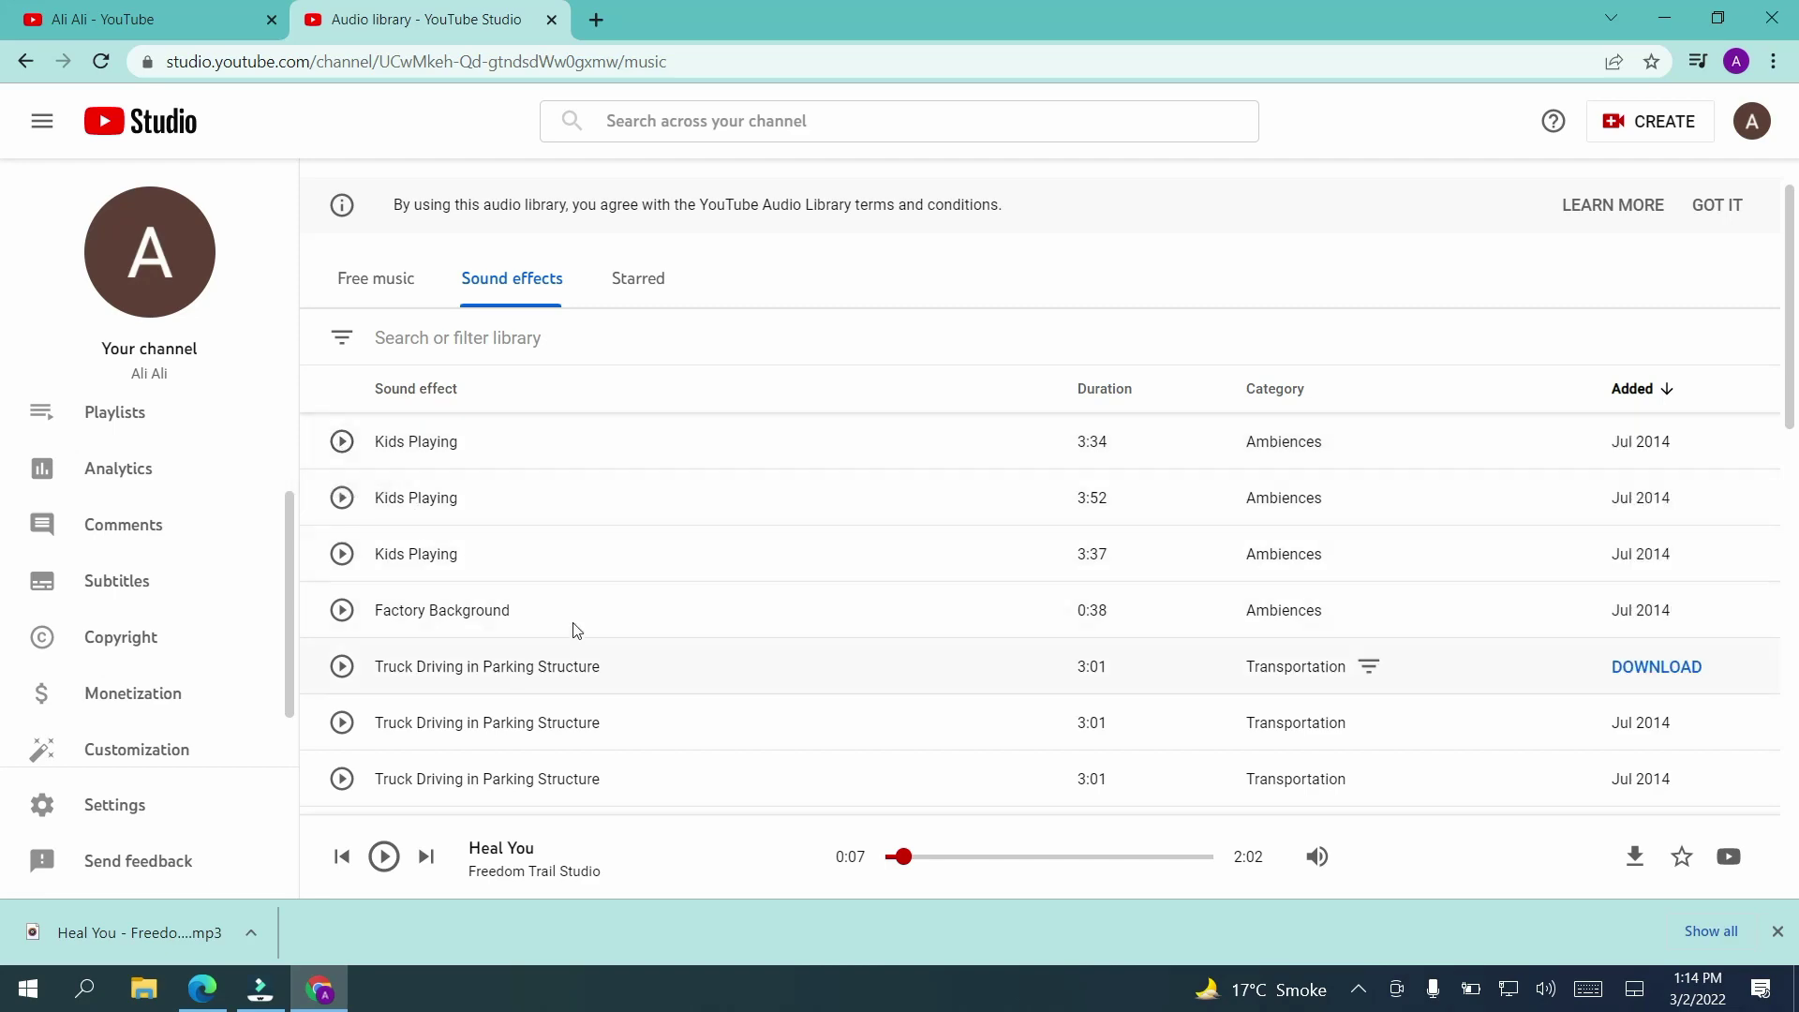
scroll(588, 616, "down", 2)
scroll(588, 615, "down", 15)
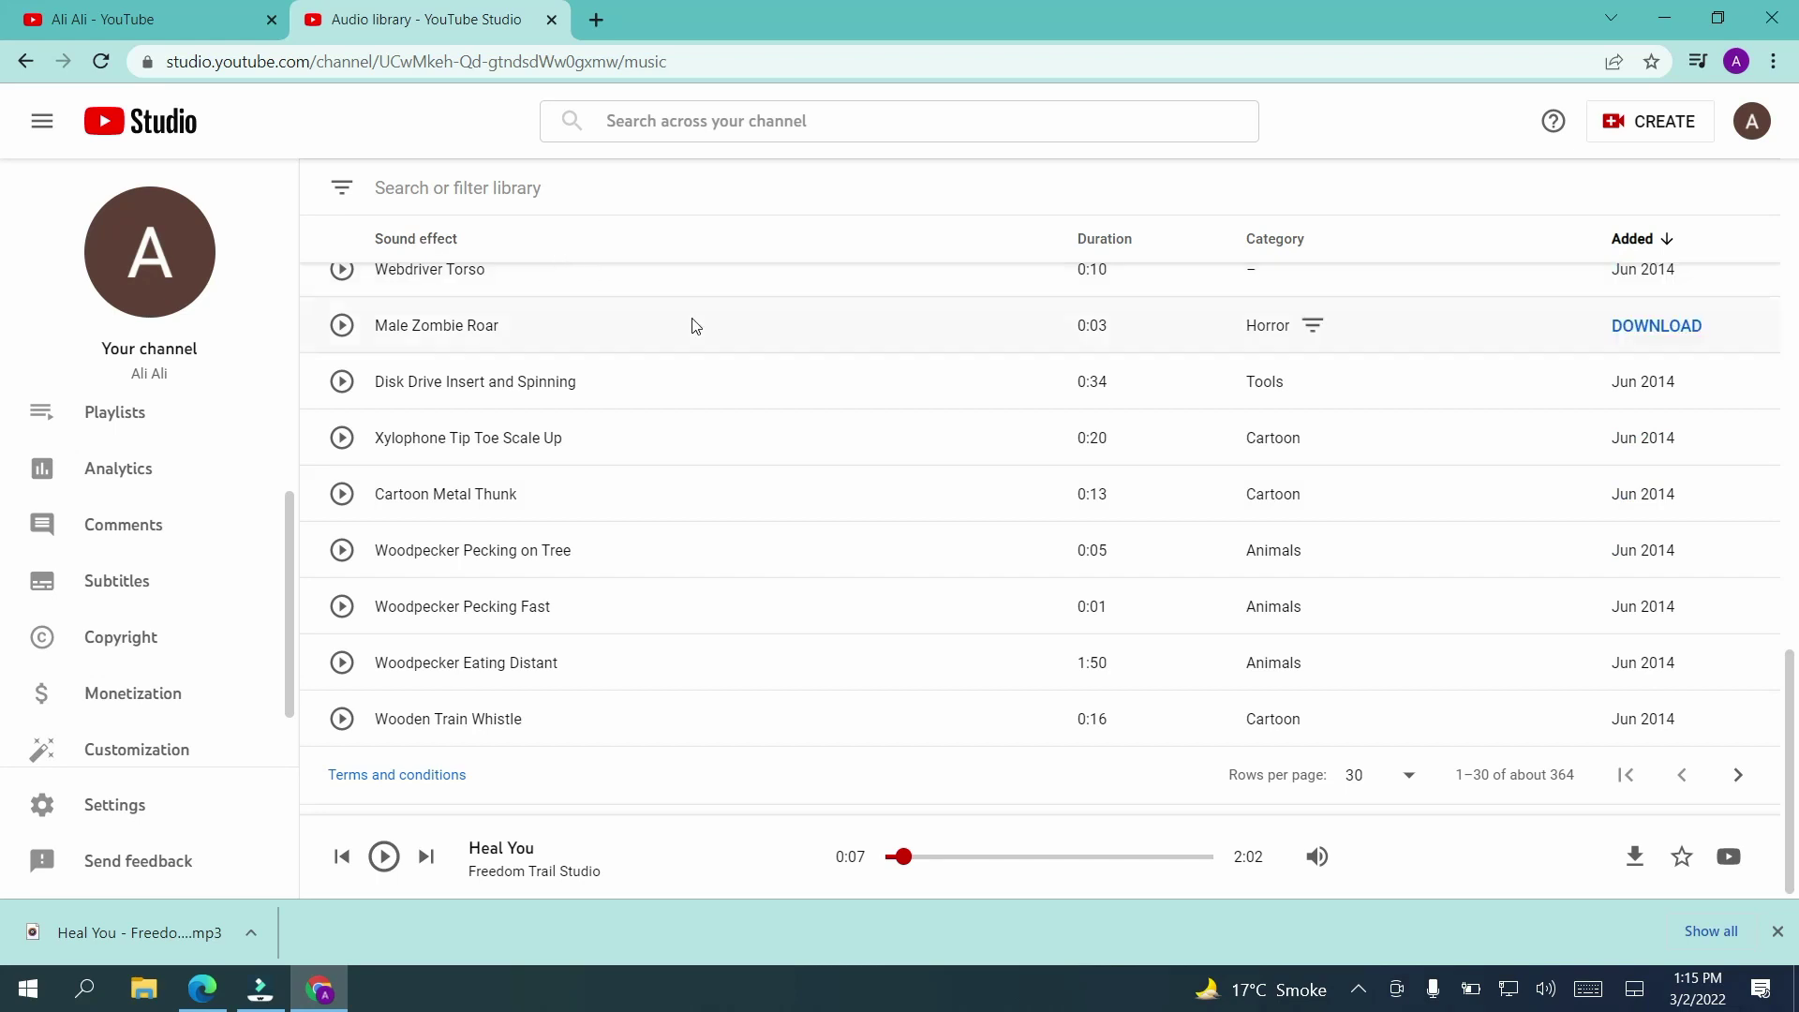
scroll(695, 325, "up", 15)
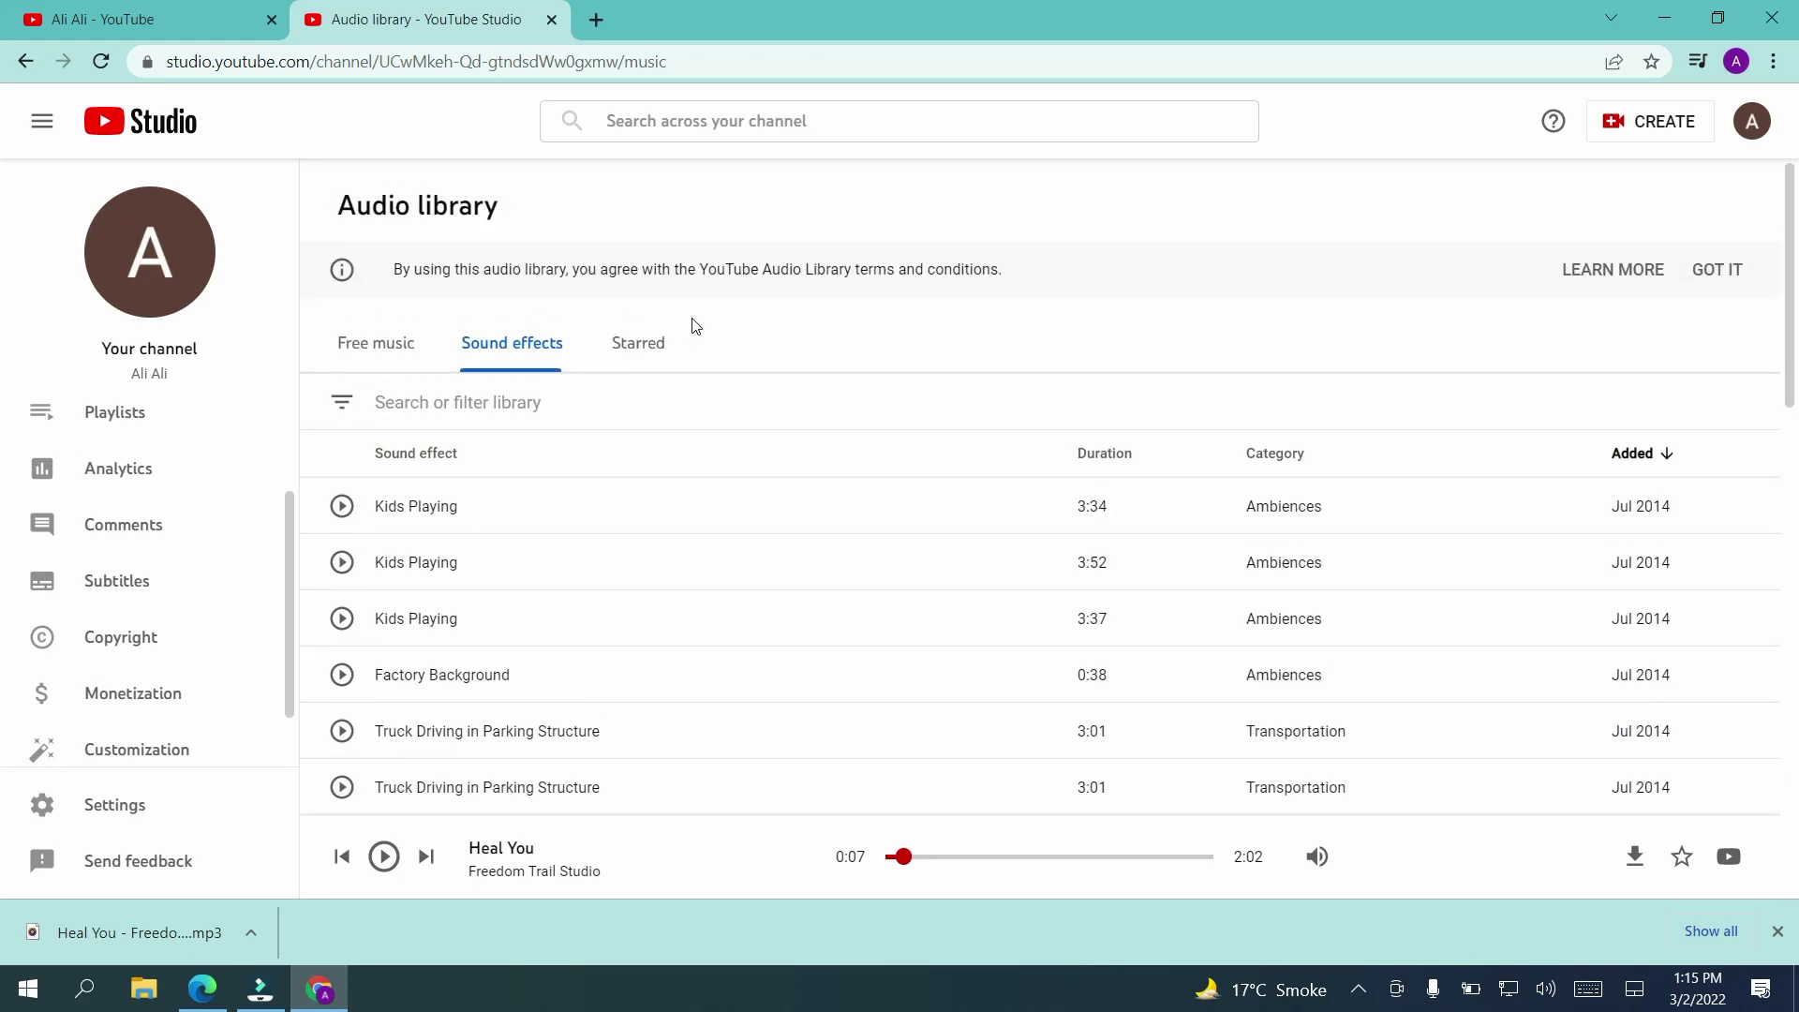